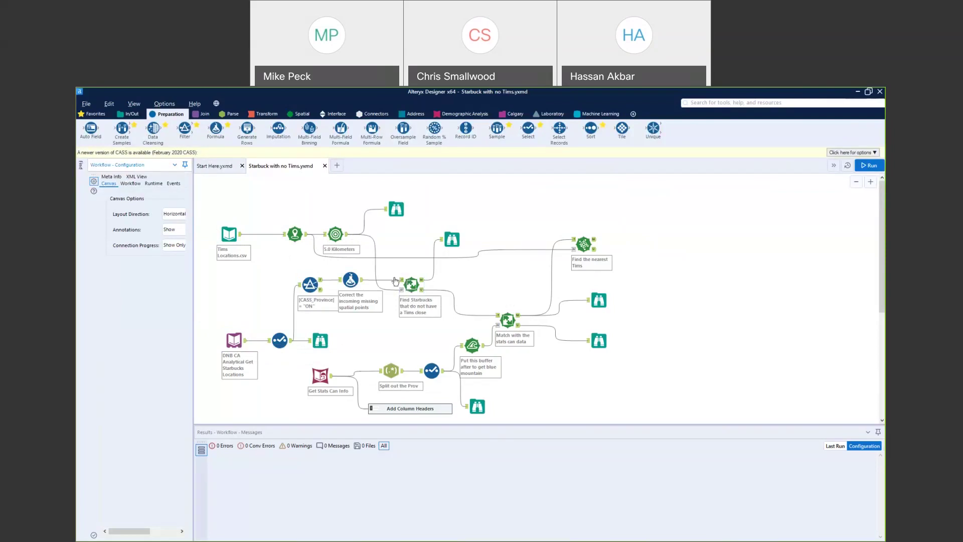
Create a new blank workflow and place an Input Data tool on its canvas
left_click_drag(498, 325, 485, 345)
left_click(338, 165)
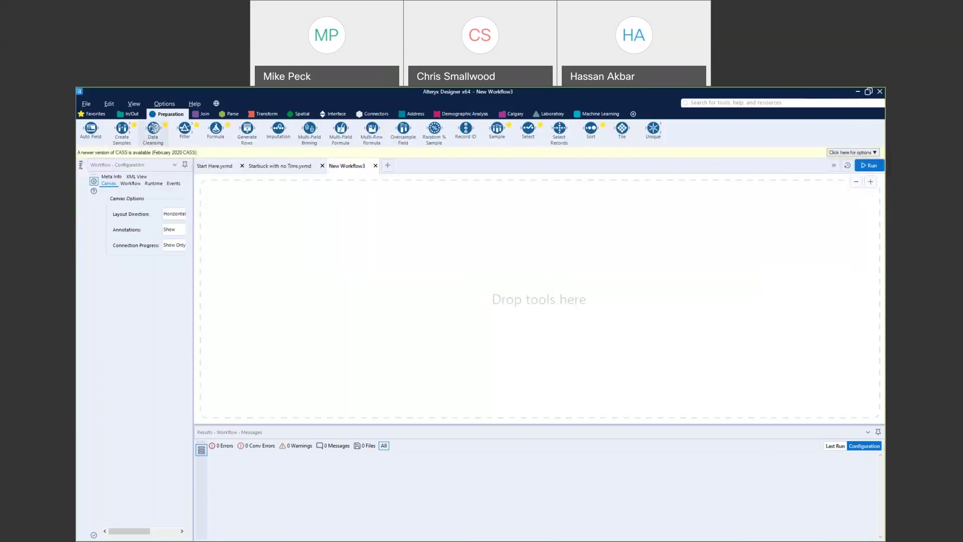
left_click(134, 114)
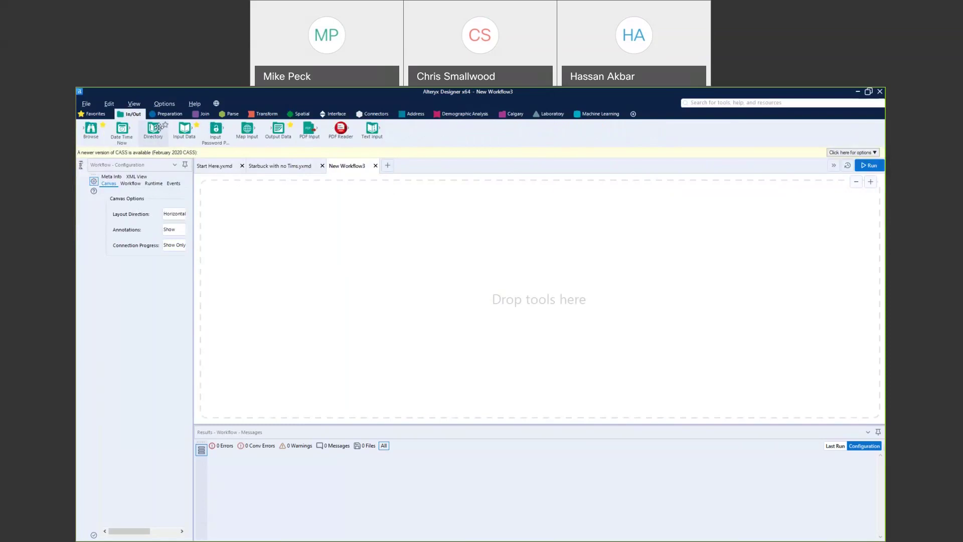
left_click_drag(157, 127, 244, 124)
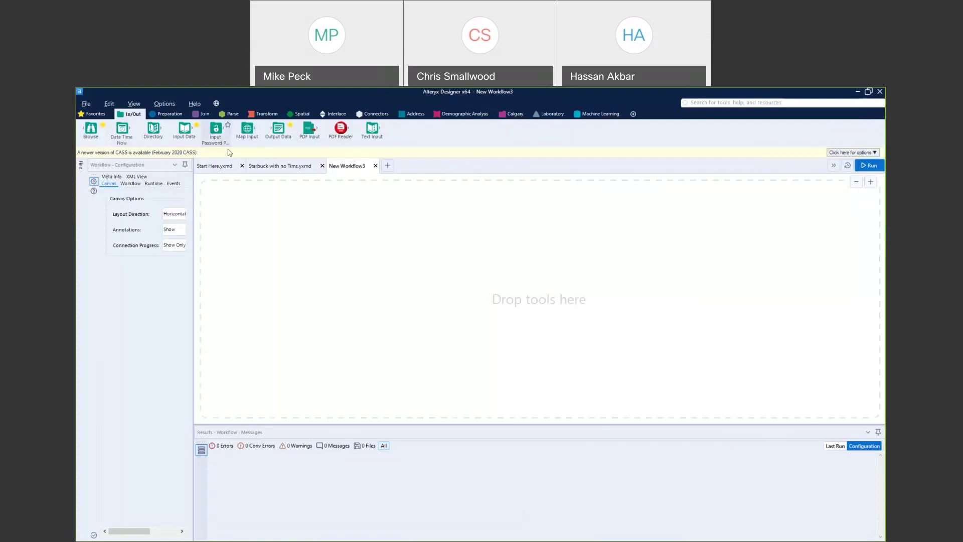
left_click_drag(185, 128, 315, 226)
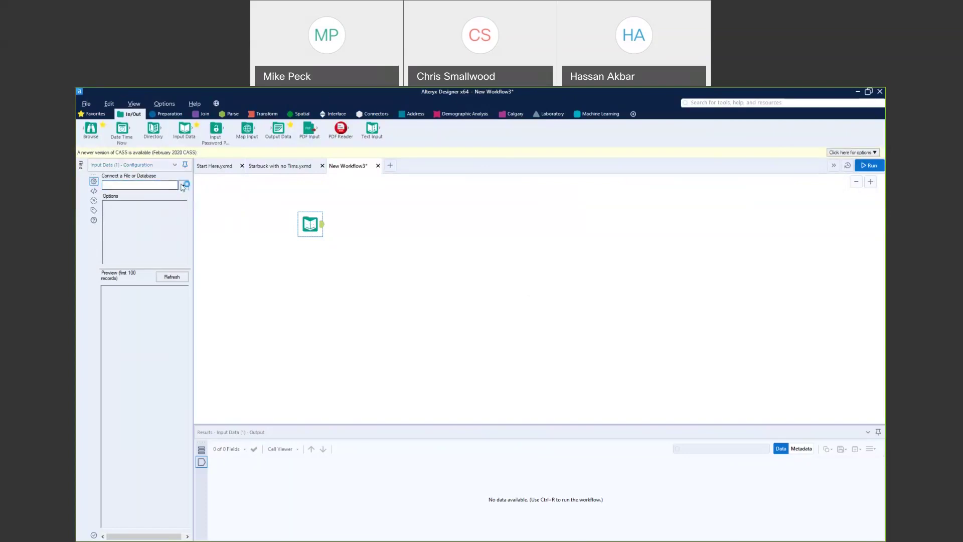
Connect the Input Data tool to the Tims Locations.csv file in the Data folder
left_click(106, 186)
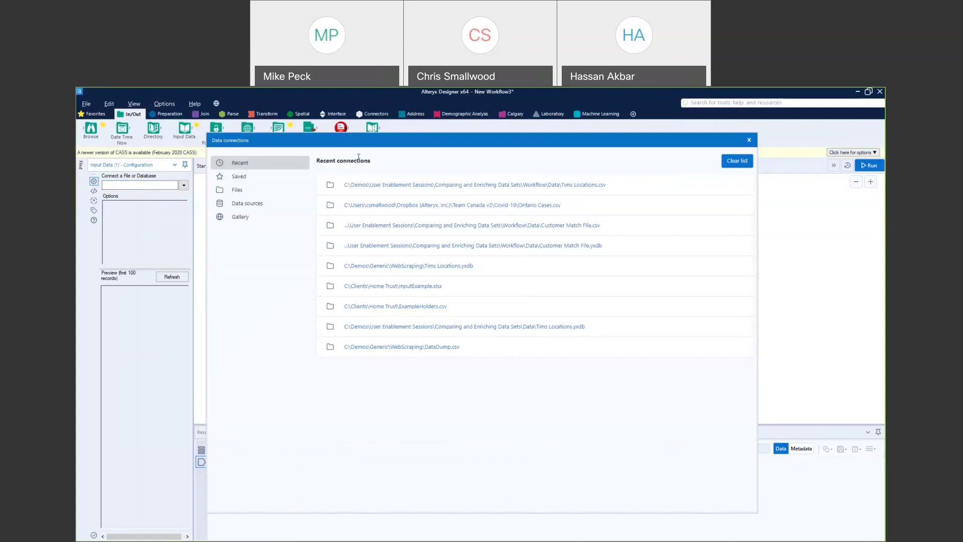
left_click(241, 180)
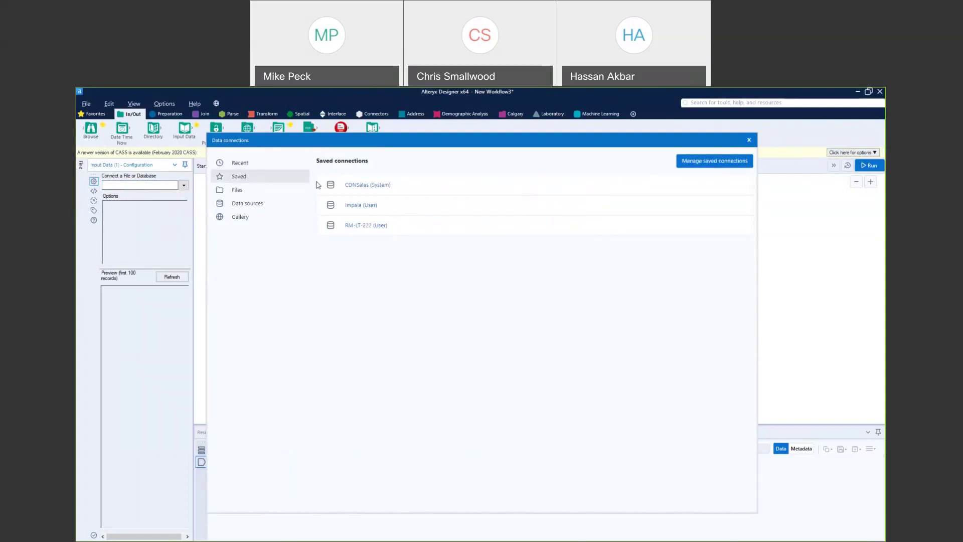
left_click(246, 191)
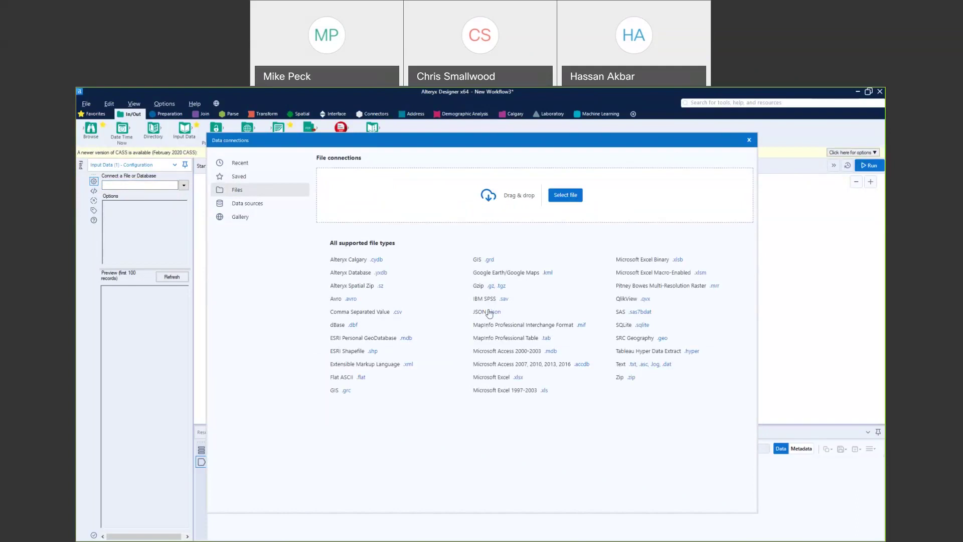
left_click(247, 203)
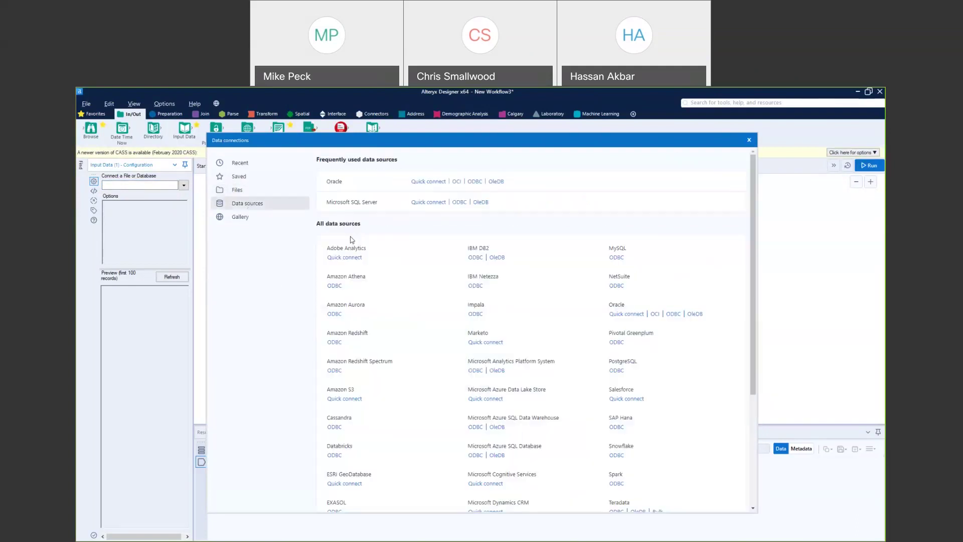
scroll(409, 287, "down", 10)
scroll(409, 287, "up", 10)
left_click(271, 195)
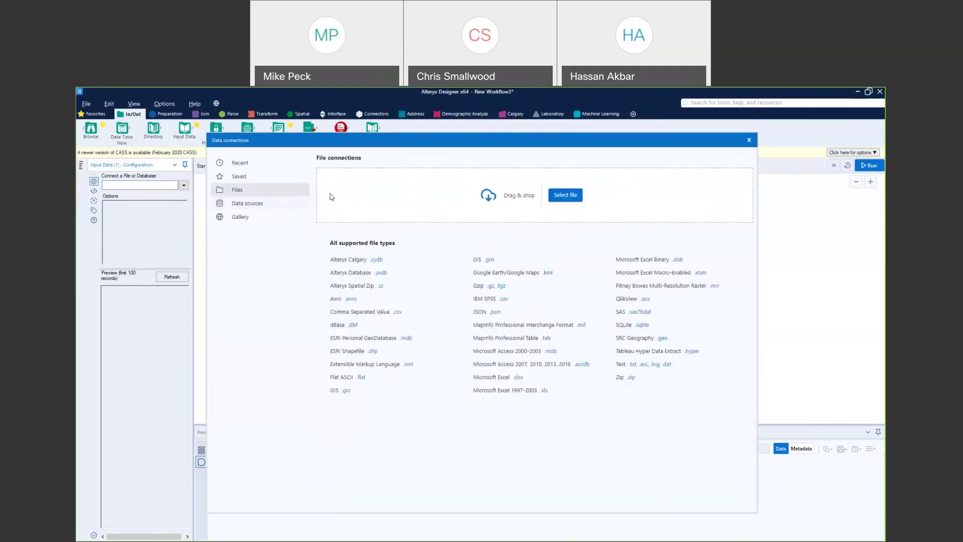
left_click(563, 197)
left_click(145, 138)
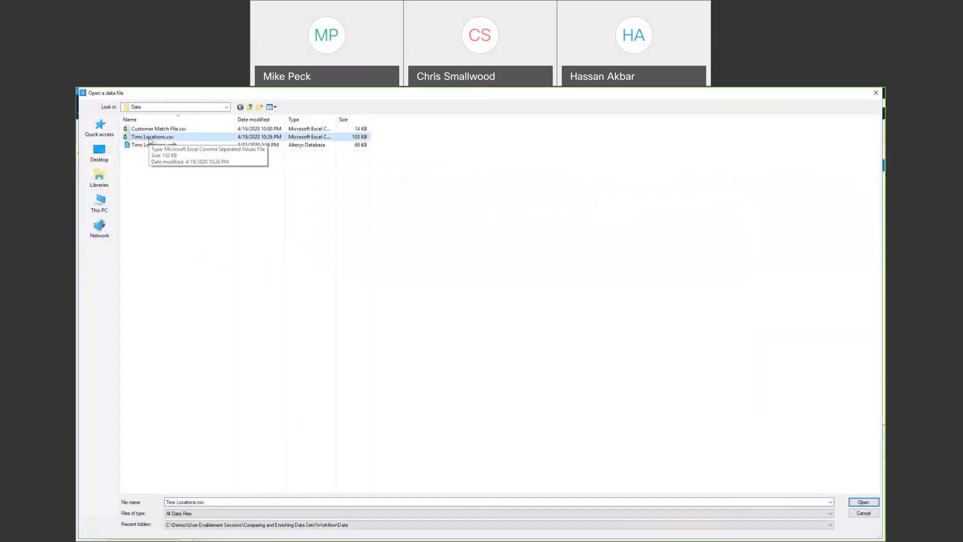
double_click(149, 138)
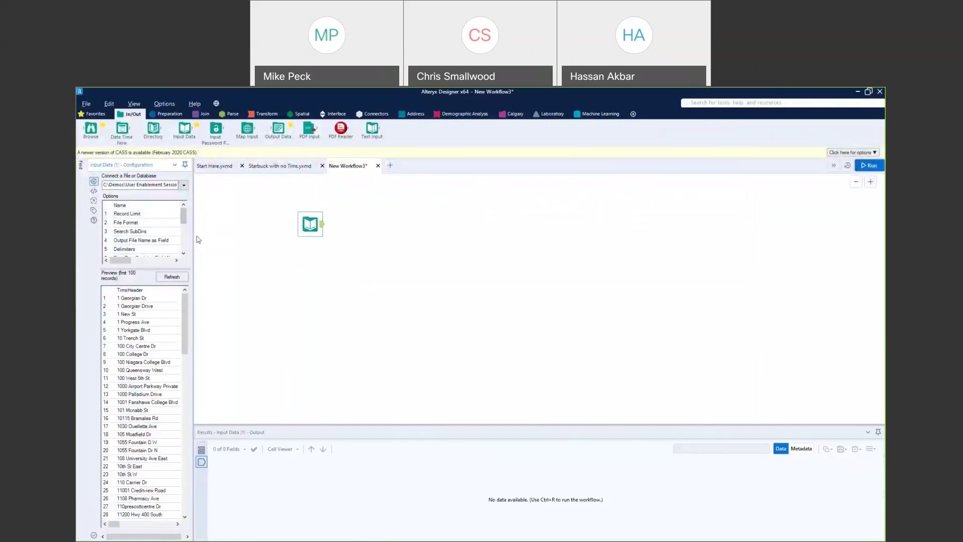
Examine the preview of the Tims Locations.csv records, from the address columns across to latitude and longitude
left_click_drag(193, 235, 331, 236)
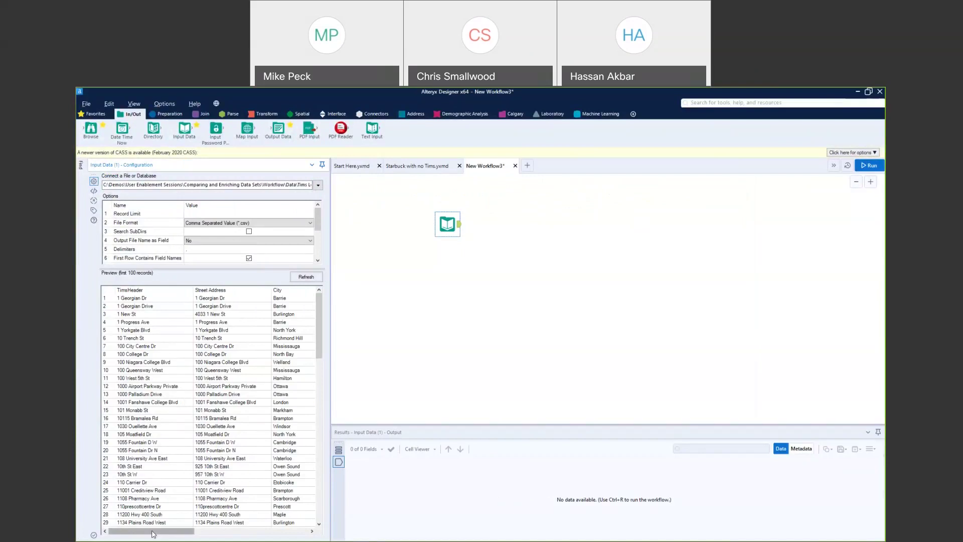
left_click_drag(158, 531, 251, 533)
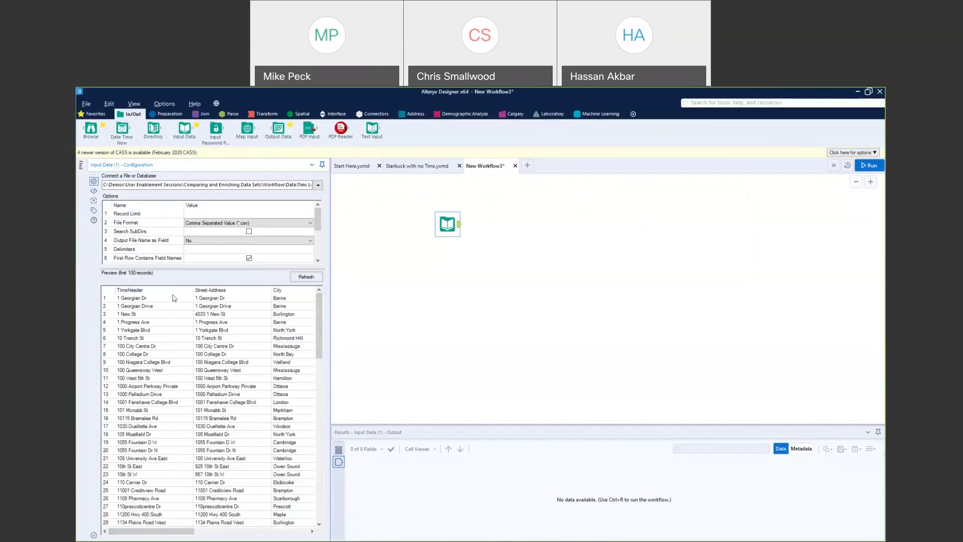
left_click(219, 298)
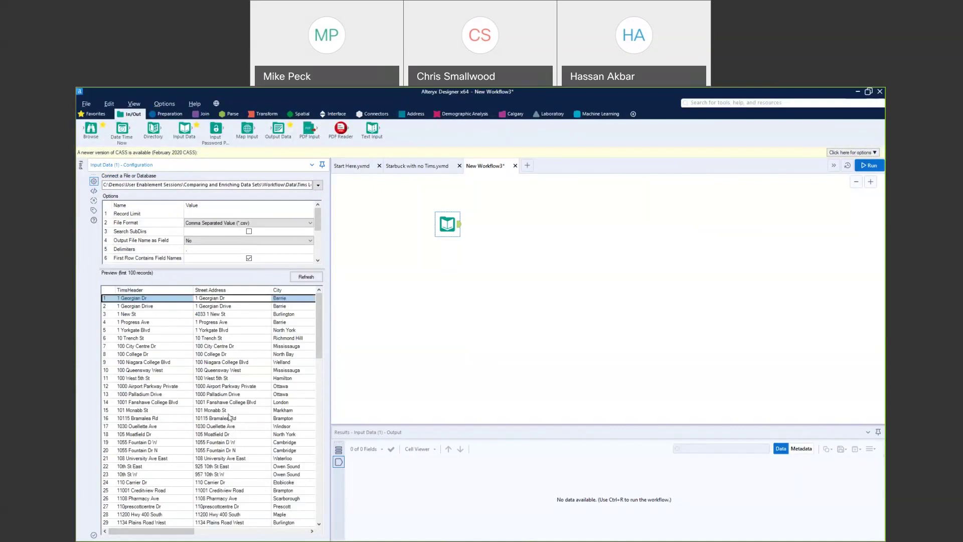
left_click_drag(172, 531, 272, 532)
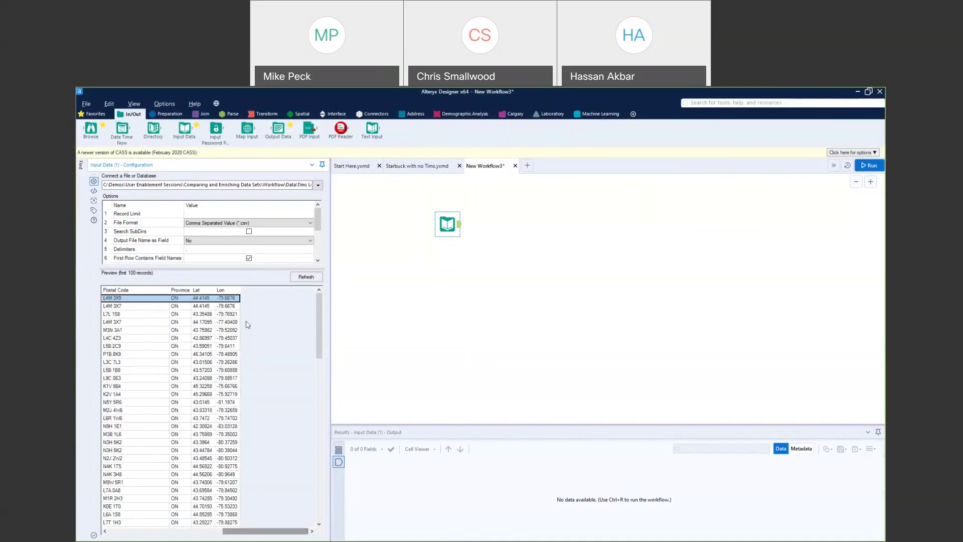
left_click(373, 290)
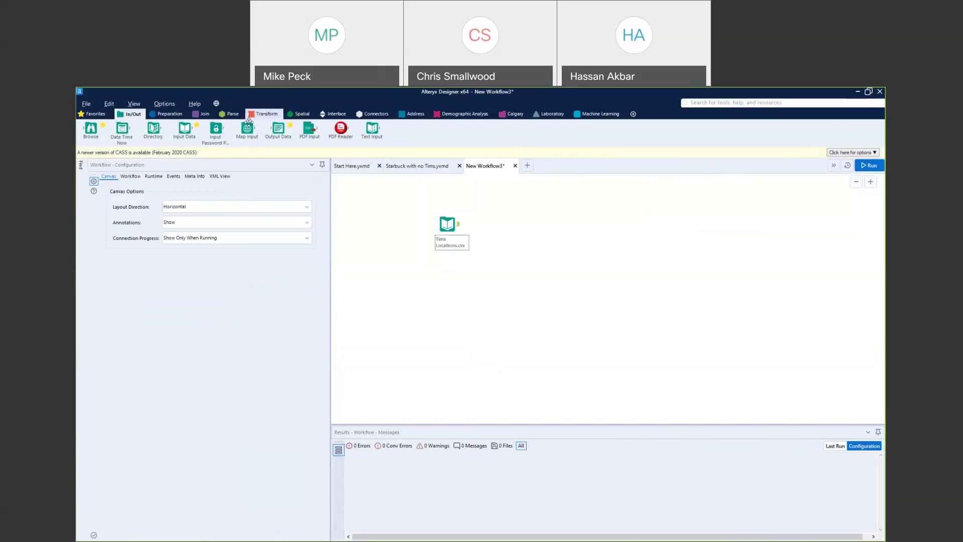
Add a Create Points tool after the Tims Locations.csv input, using Lon as the X (longitude) field
left_click(296, 114)
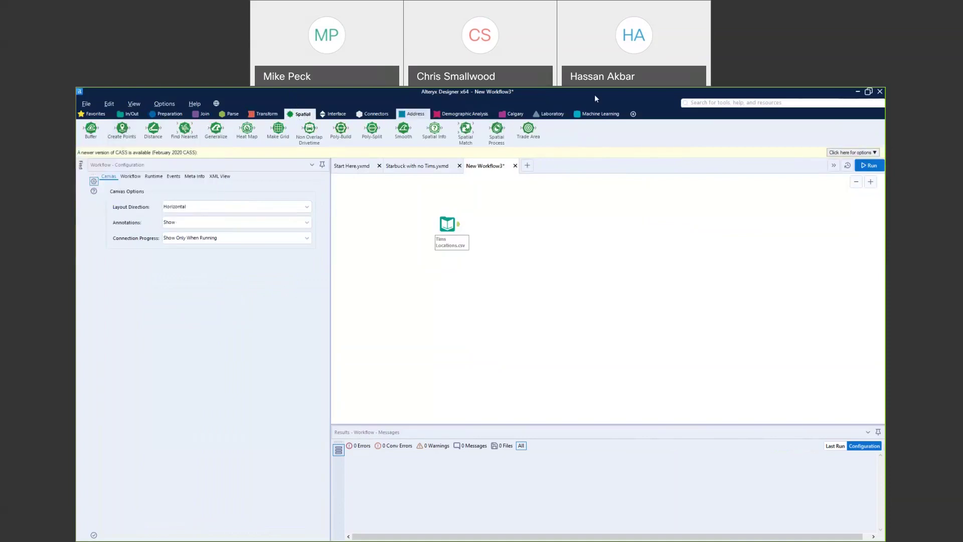
left_click(634, 115)
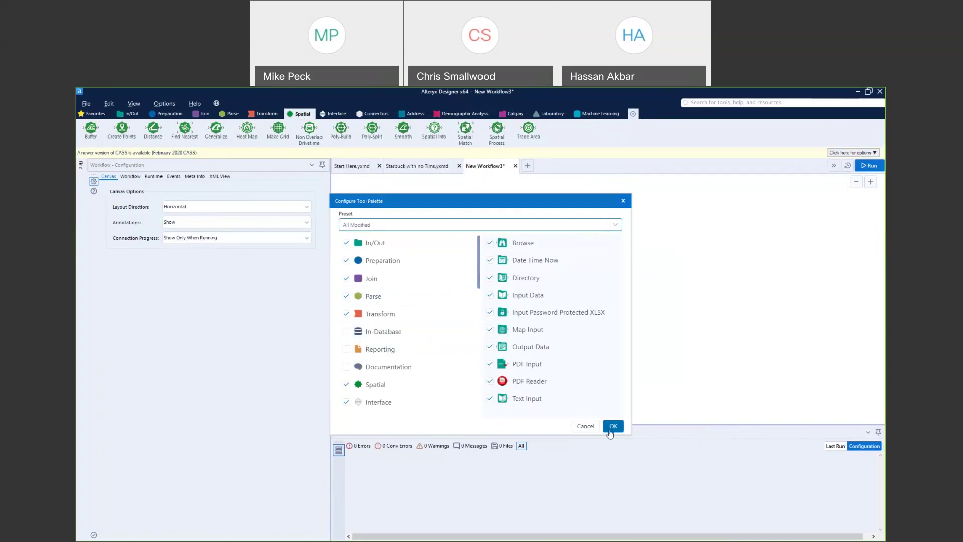
left_click(585, 426)
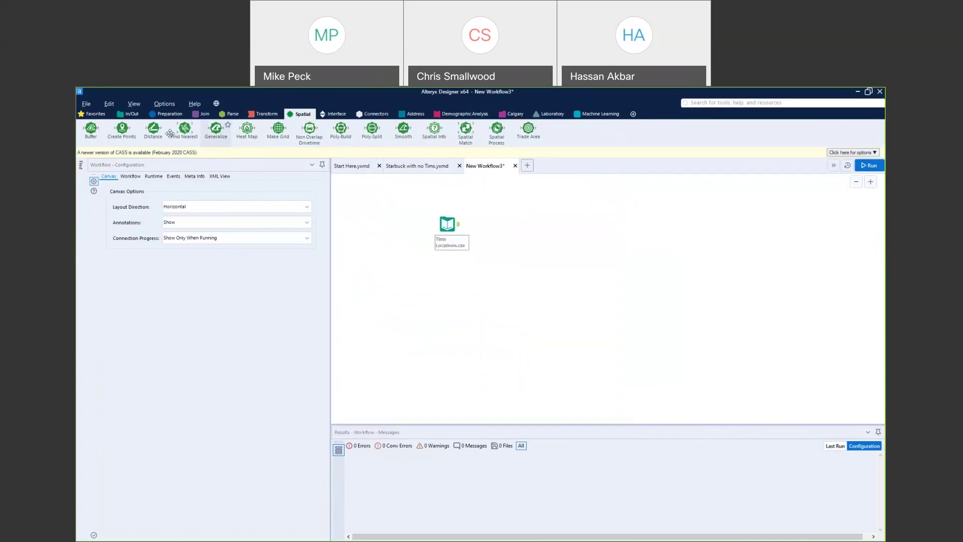
left_click_drag(293, 218, 485, 220)
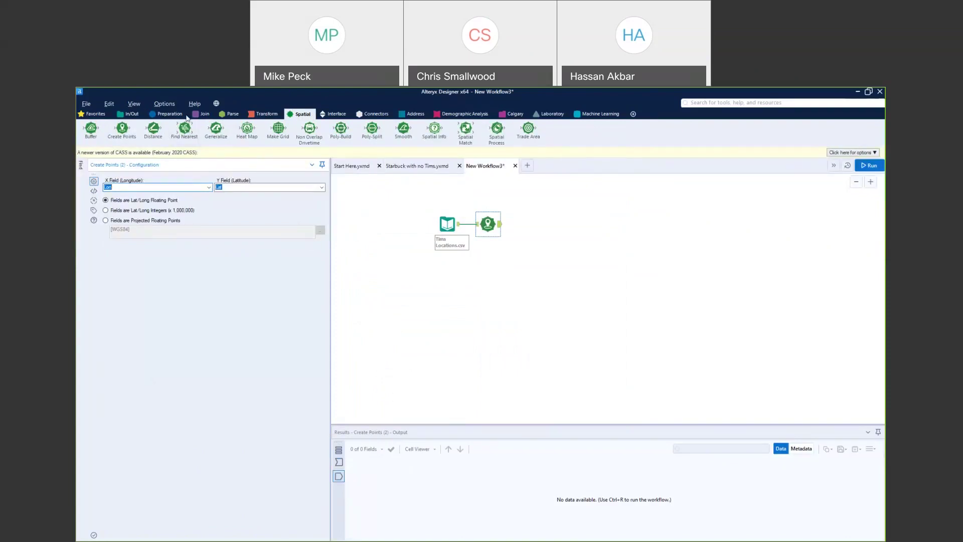
left_click(209, 188)
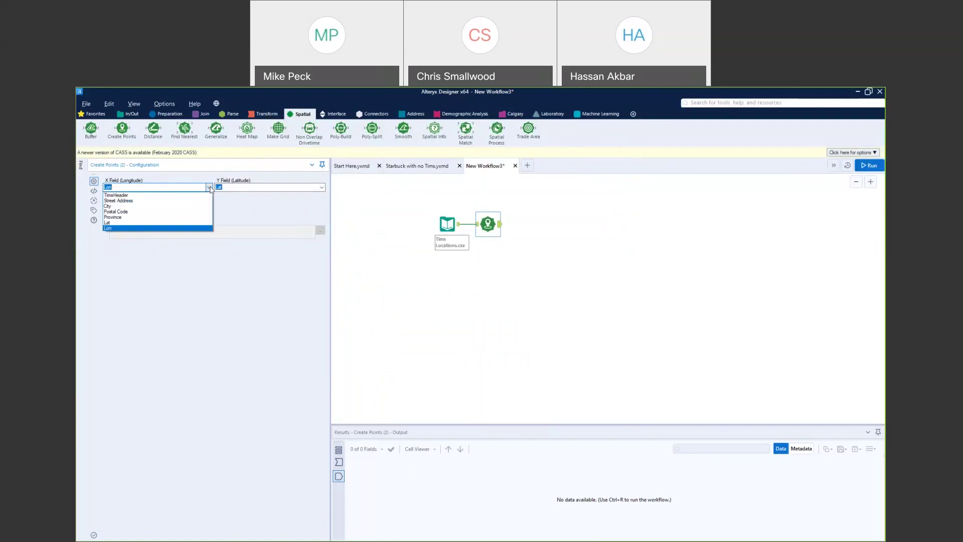
left_click(162, 179)
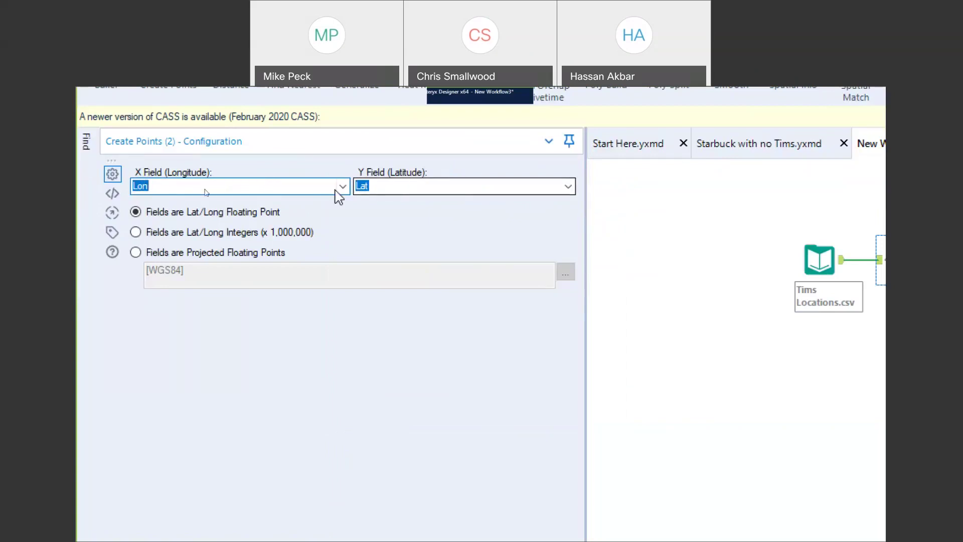
left_click(345, 193)
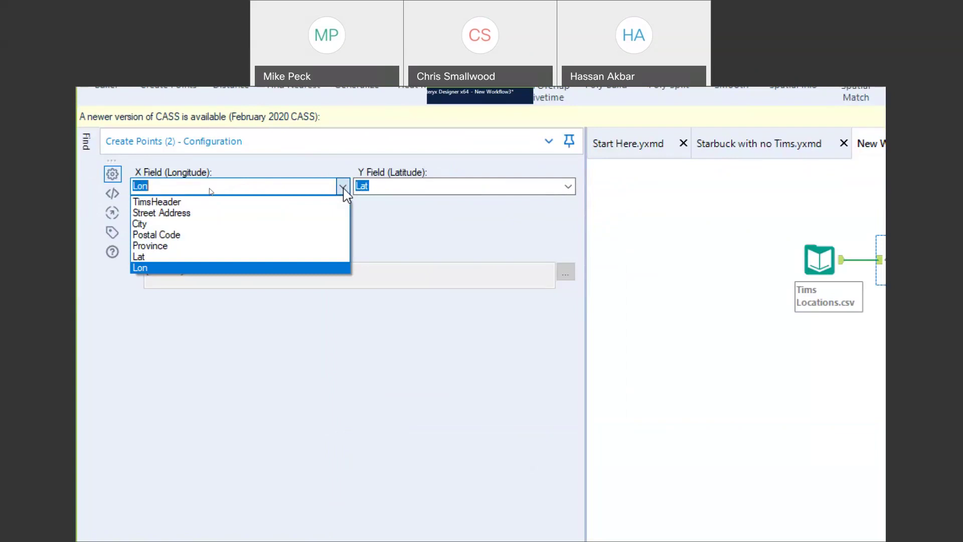
left_click(291, 267)
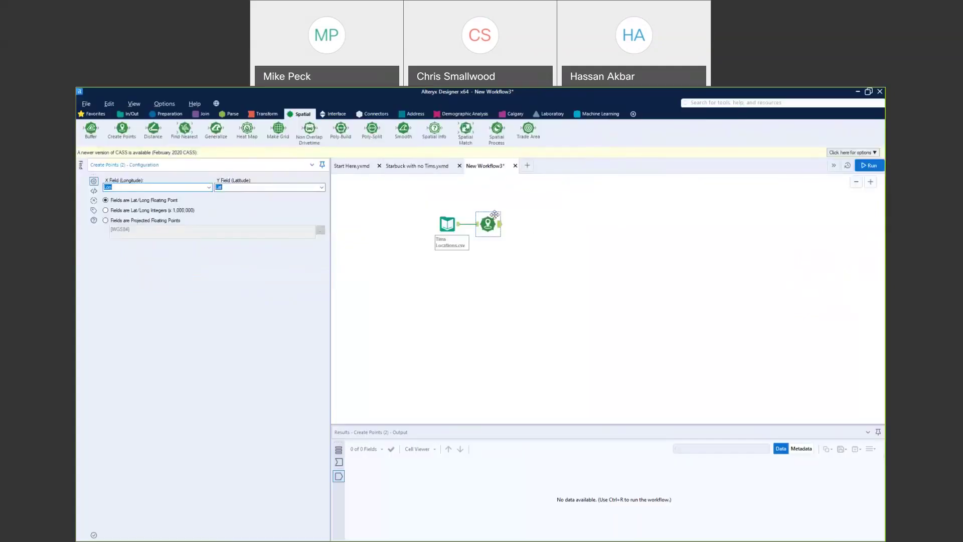
Add a Browse tool after Create Points, run the workflow and enlarge the map of the Tims locations
right_click(492, 221)
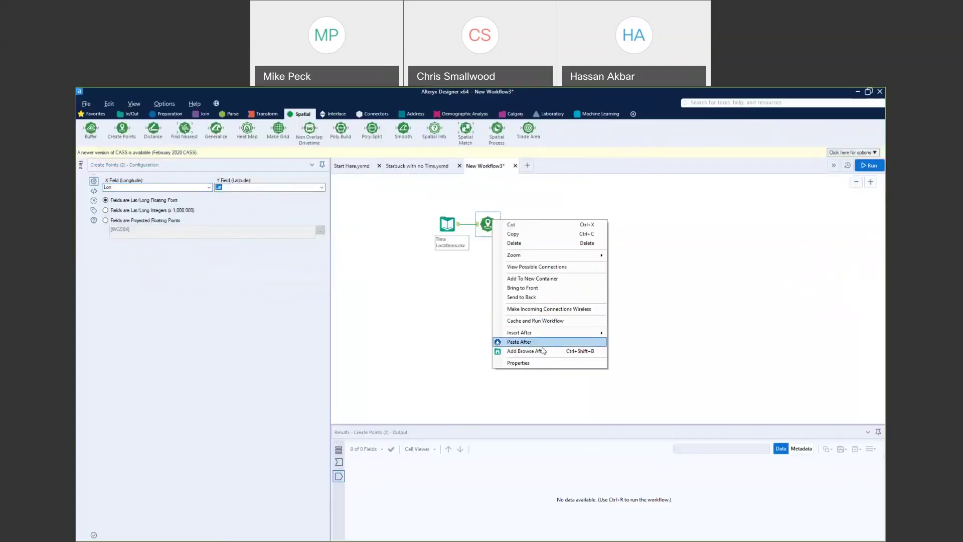
left_click(533, 335)
left_click(870, 165)
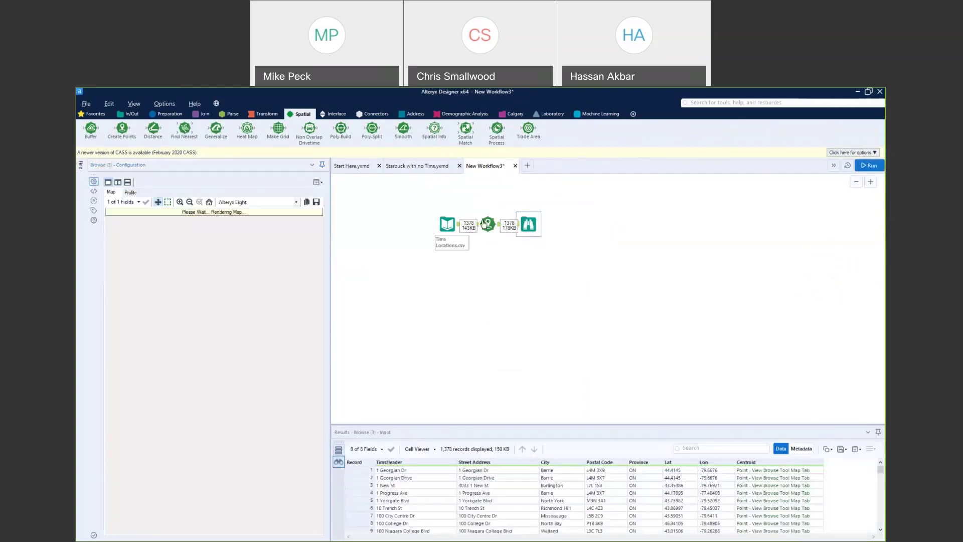
left_click_drag(529, 225, 554, 203)
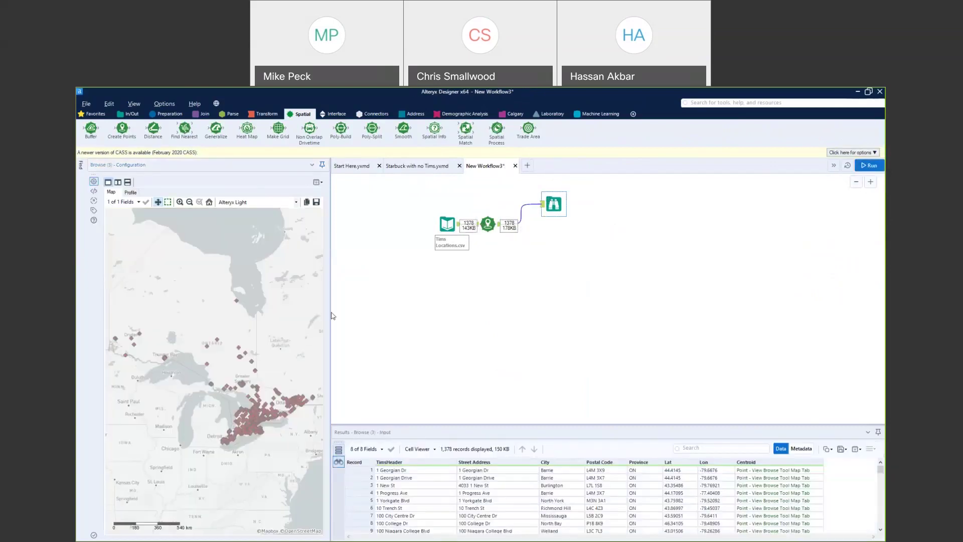
left_click_drag(331, 312, 406, 312)
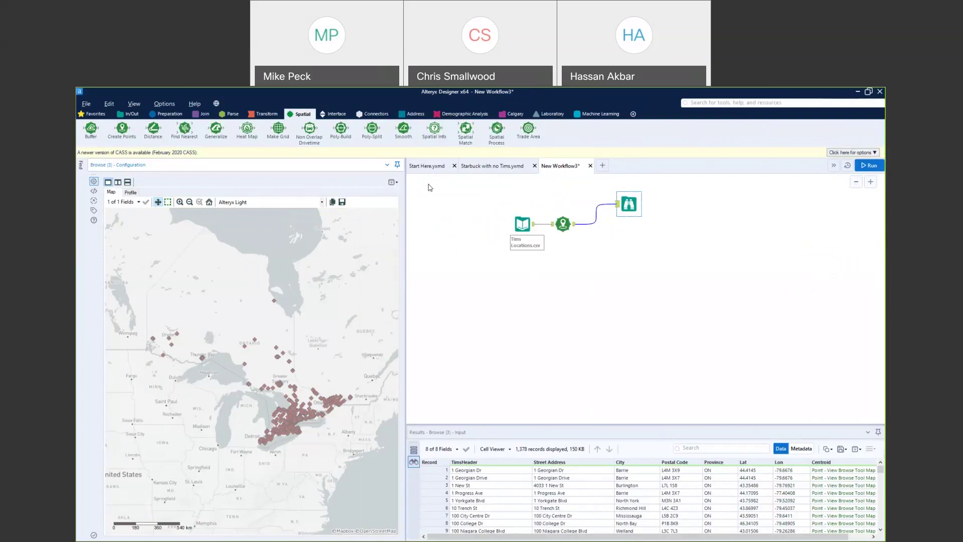
Branch a Trade Area tool off Create Points, with its 5.0 radius measured in kilometers
mouse_move(533, 129)
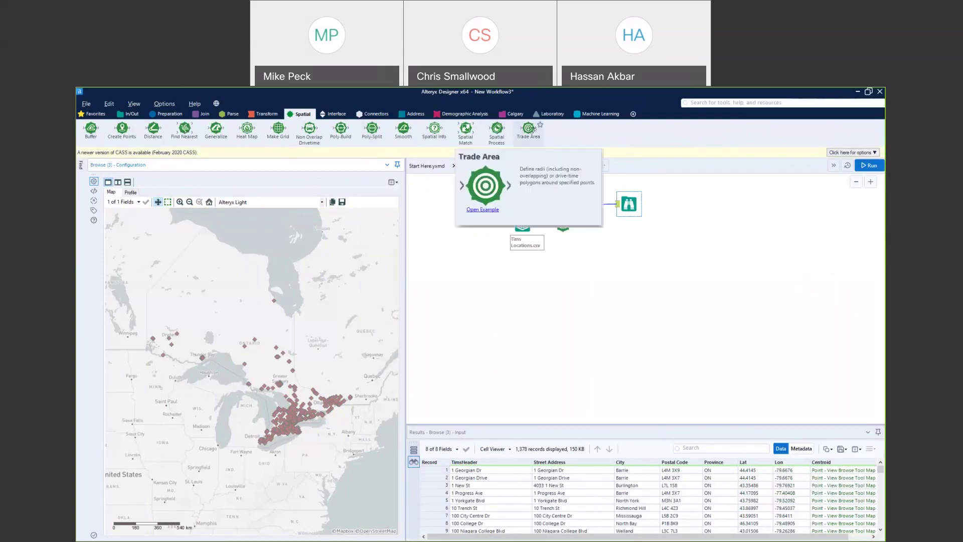
left_click_drag(527, 127, 616, 244)
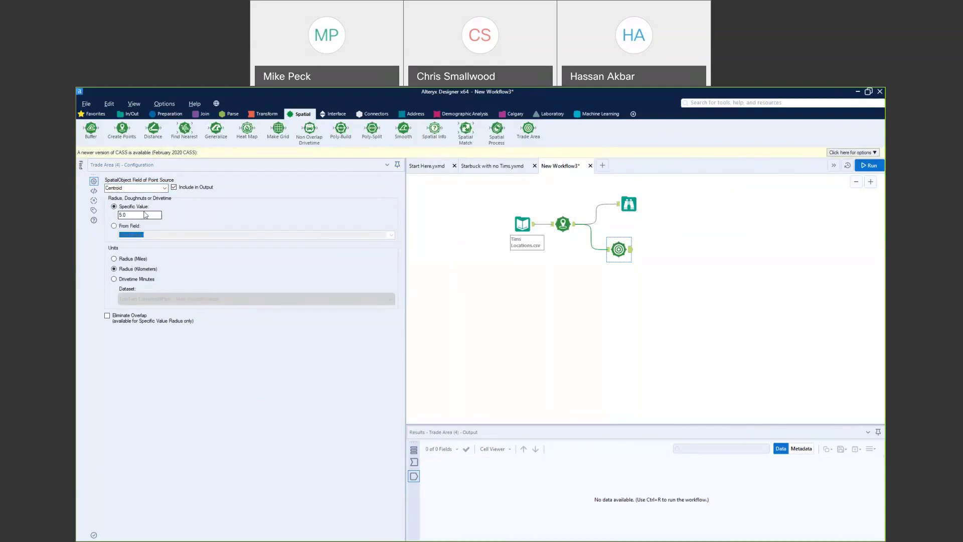
left_click(113, 279)
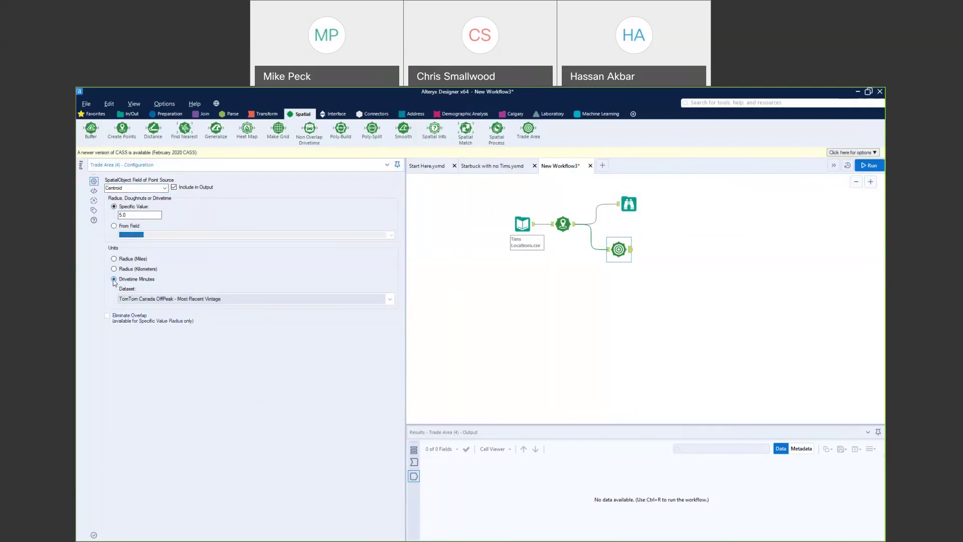
left_click(169, 300)
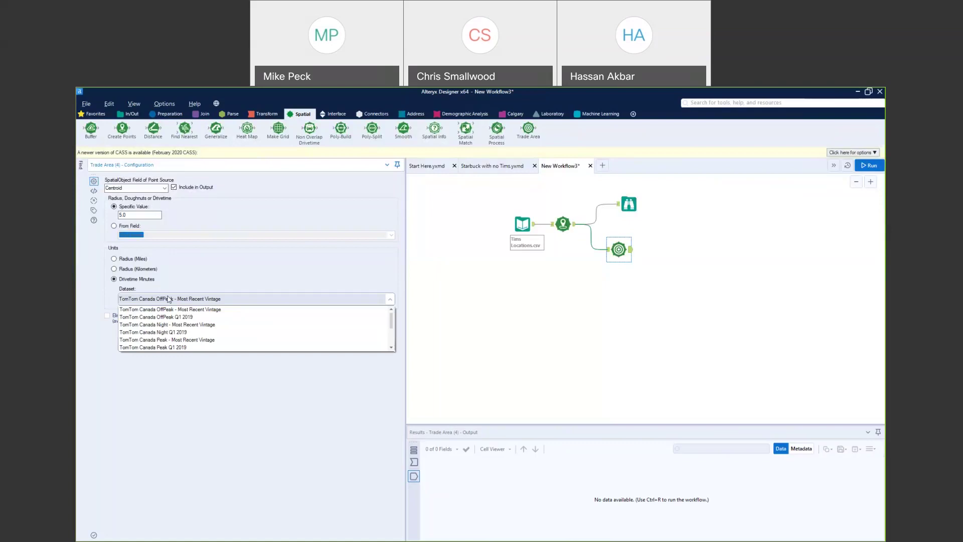
left_click(114, 269)
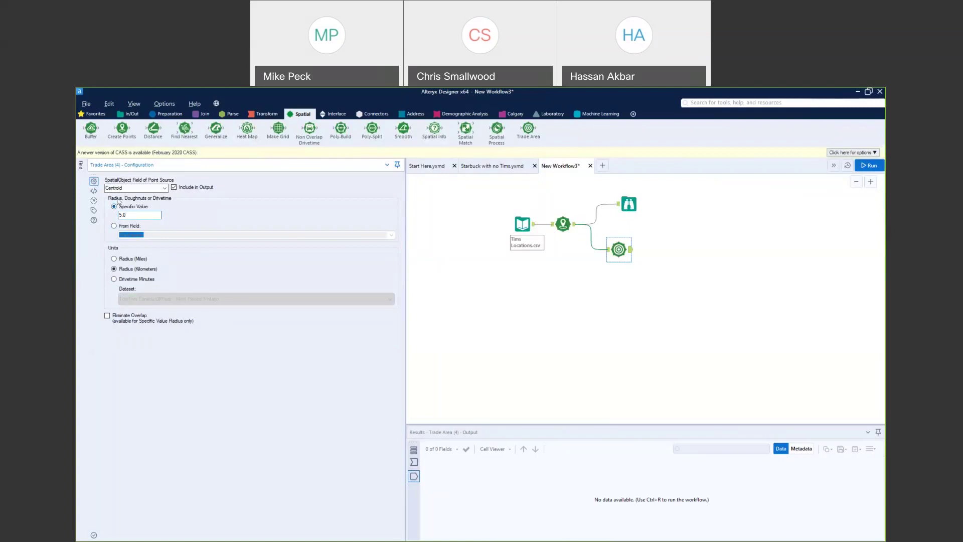
Add a Browse tool after the Trade Area tool and run the workflow
right_click(618, 249)
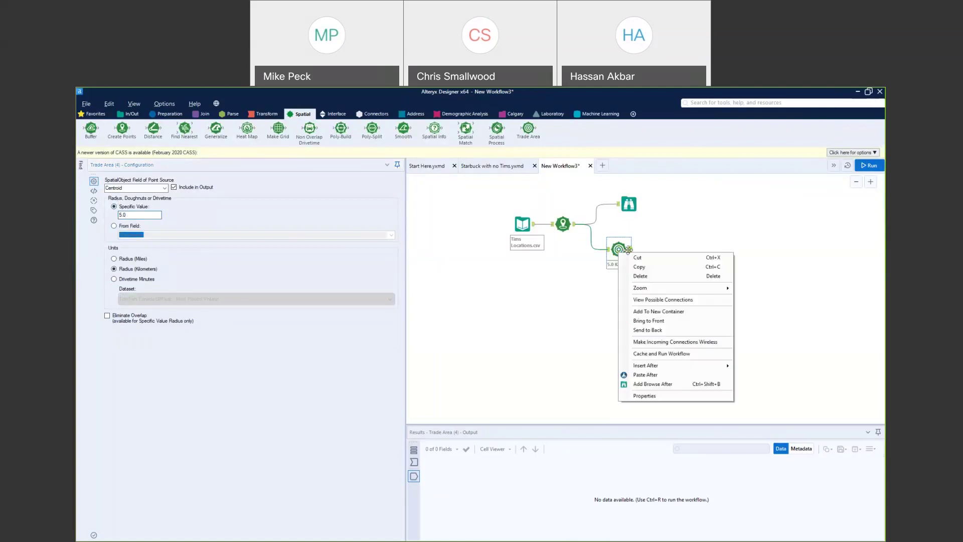
left_click(652, 384)
left_click(858, 166)
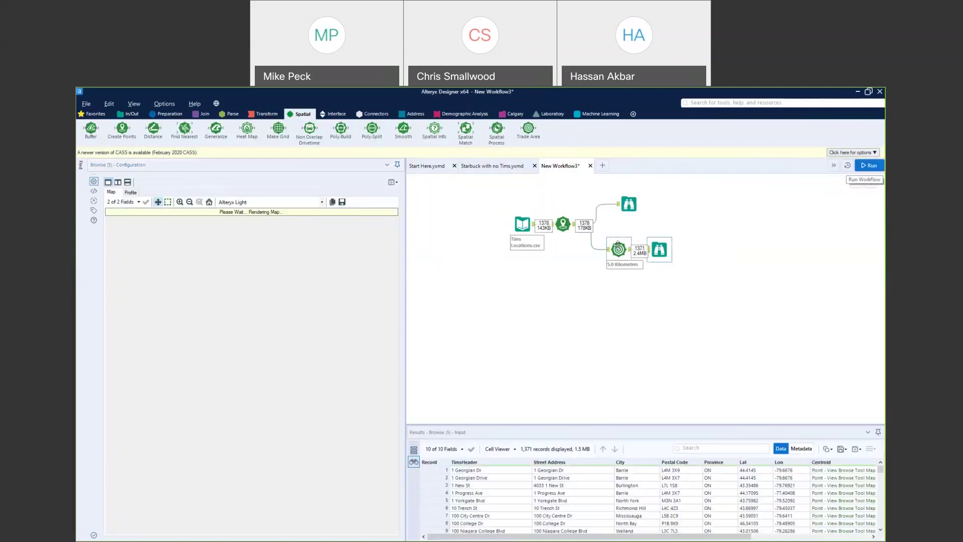
Examine the 5-kilometer trade areas around individual Tims locations on the map at close range
scroll(271, 362, "up", 6)
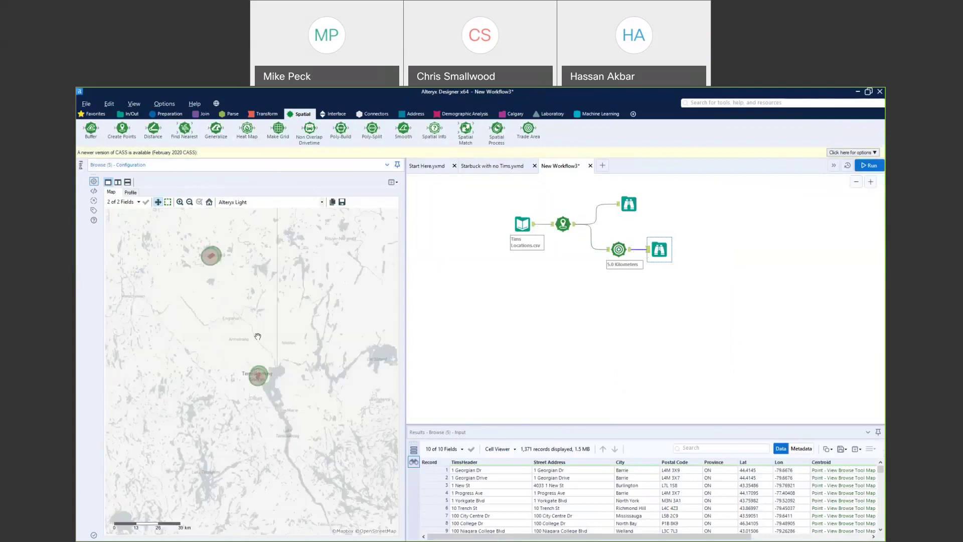
scroll(218, 276, "up", 2)
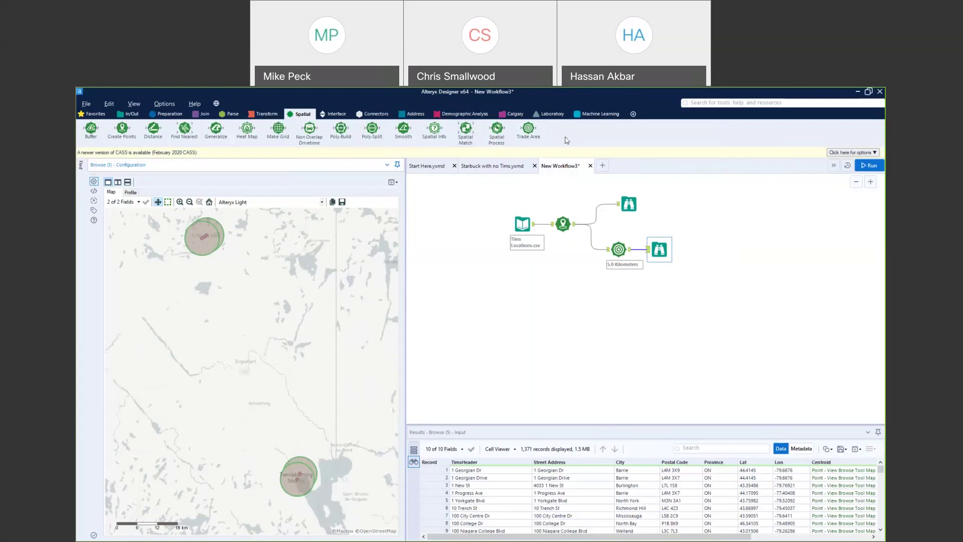
Add a Calgary Input tool below the Tims branch, reading the DNB CA Analytical - Most Recent Vintage data file
left_click(510, 116)
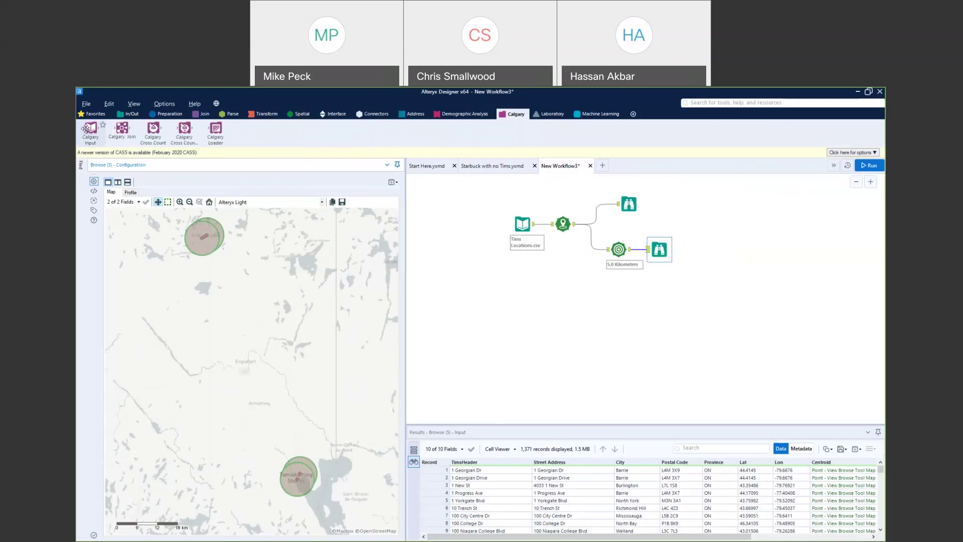
left_click_drag(86, 129, 536, 312)
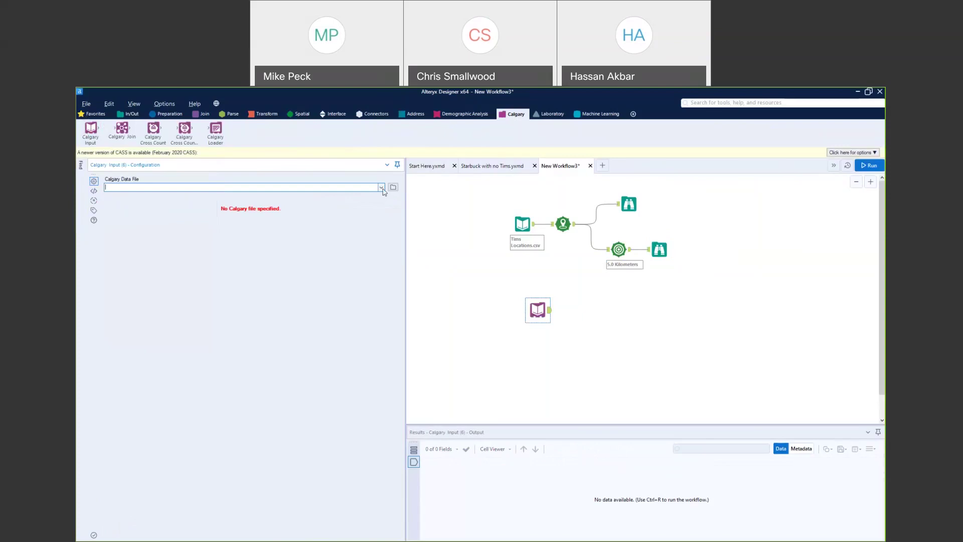
left_click(382, 189)
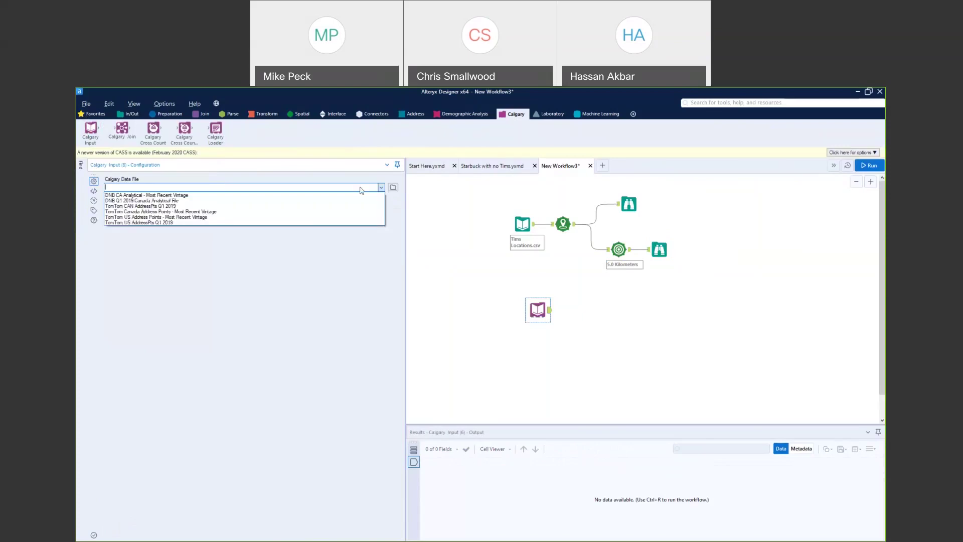
left_click(224, 195)
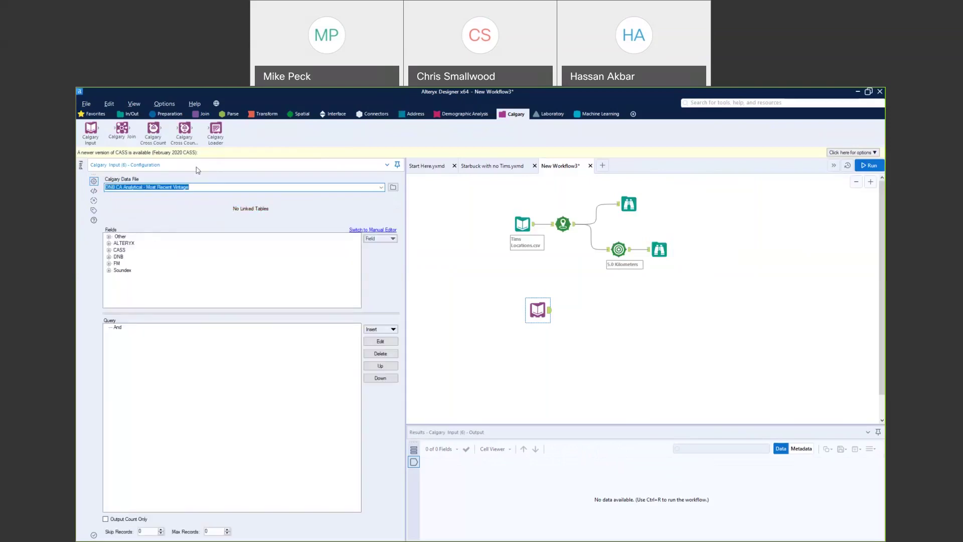
Look through the Other, ALTERYX and CASS field groups available for querying the Calgary data file
double_click(121, 238)
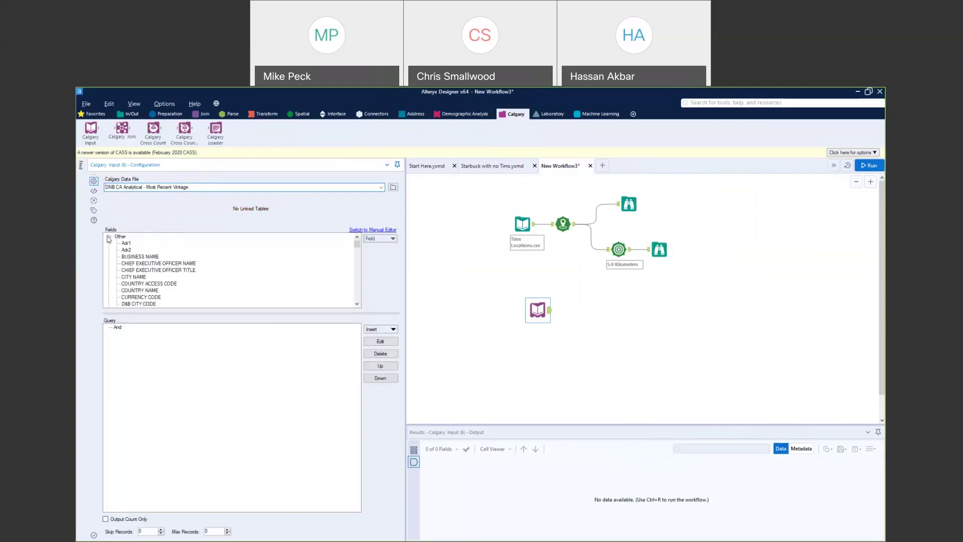
scroll(140, 247, "down", 3)
scroll(140, 247, "up", 3)
left_click(109, 237)
left_click(109, 243)
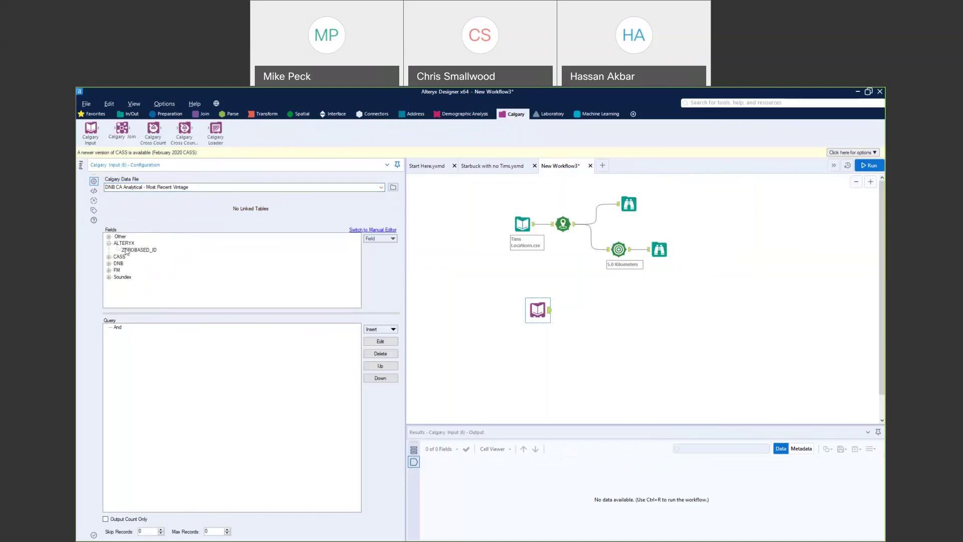
left_click(109, 257)
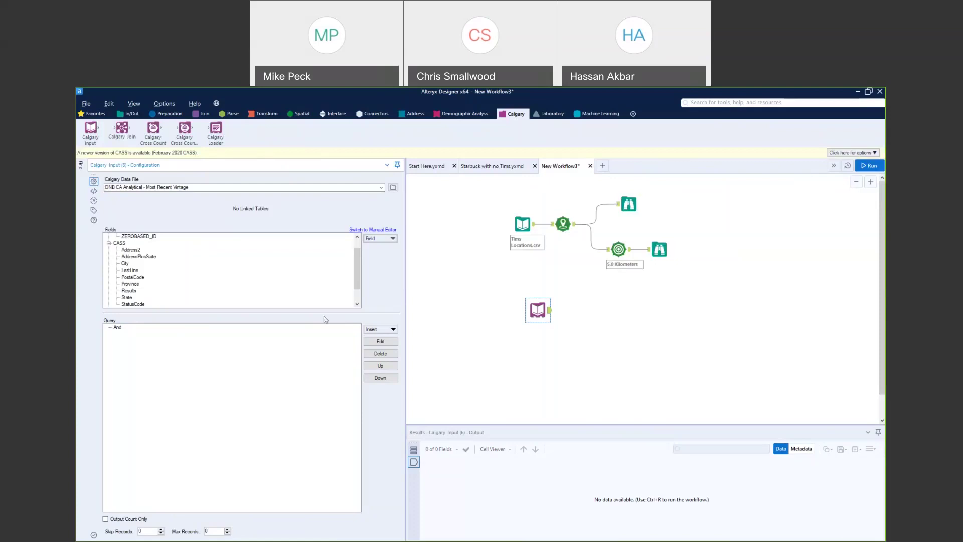
scroll(168, 251, "up", 1)
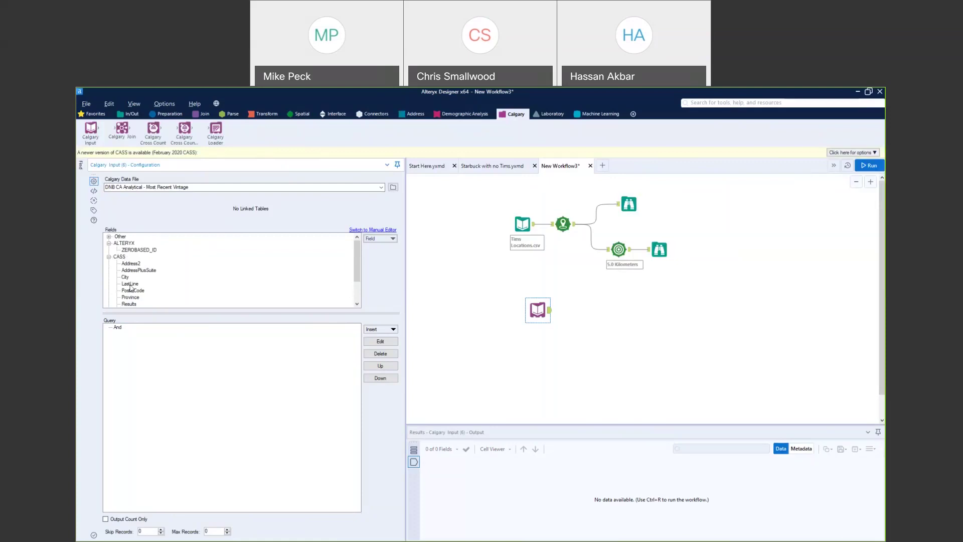
left_click(109, 243)
left_click(108, 250)
Add a query to the Calgary Input requiring BUSINESS NAME to contain Starbucks
left_click(108, 236)
left_click(130, 257)
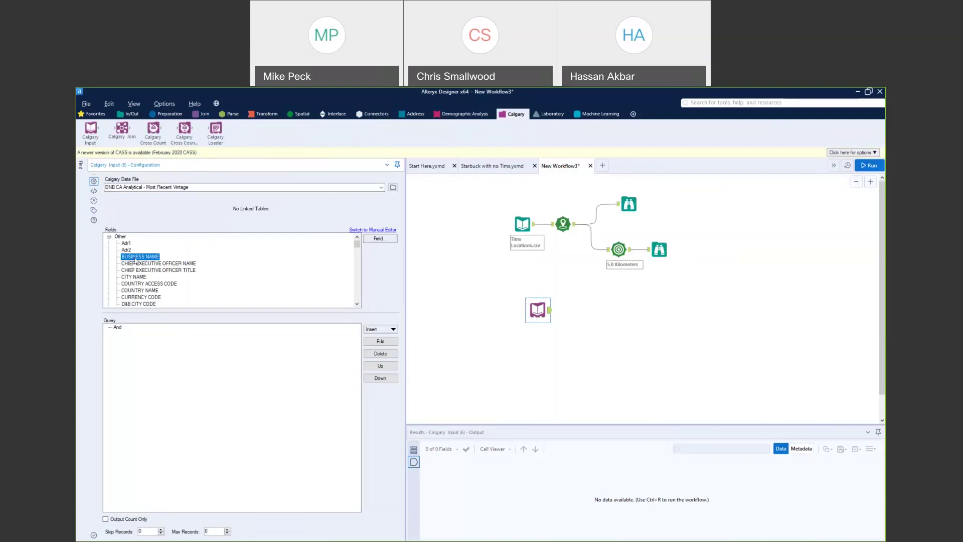
left_click(380, 238)
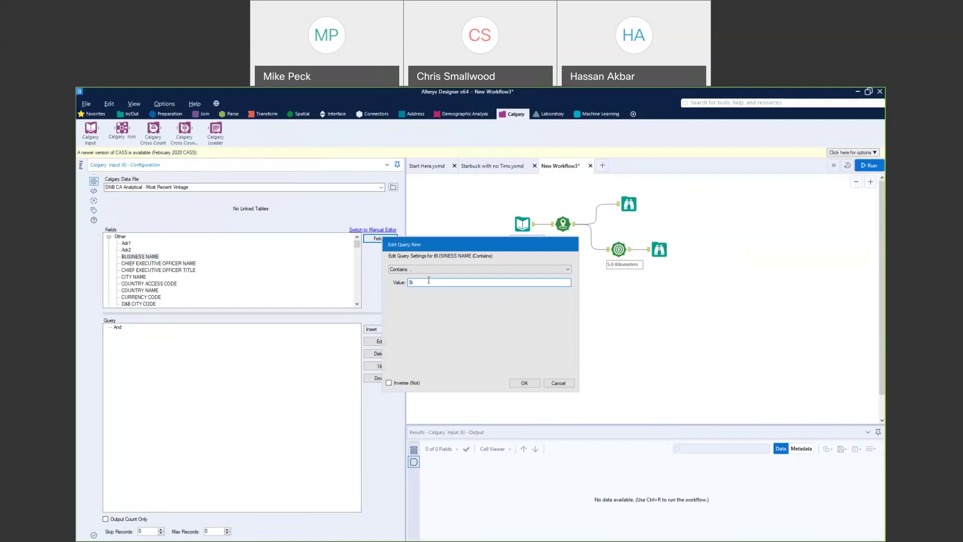
type("Starbucks")
left_click(522, 383)
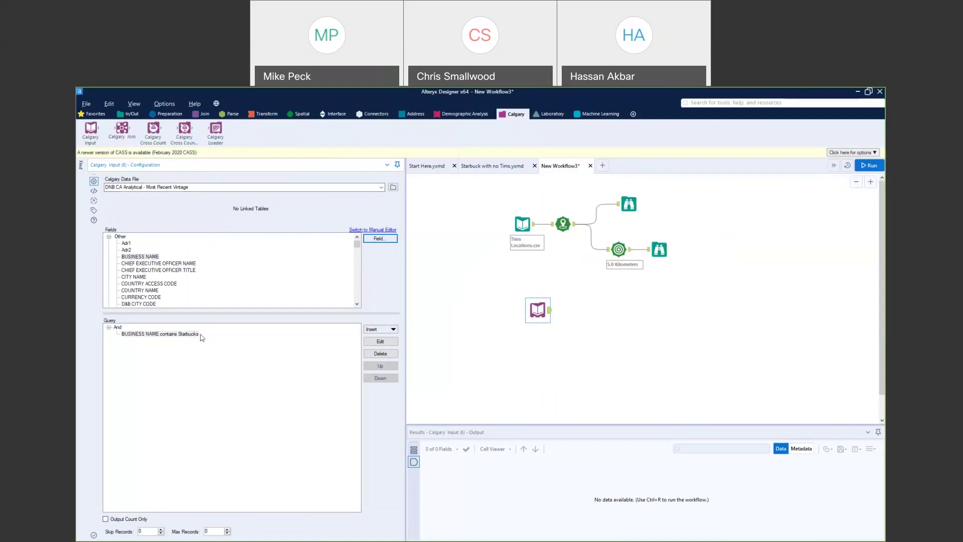
Run the workflow, show the Calgary Input's output and enlarge the results area to fit more rows and columns
key("ctrl+r")
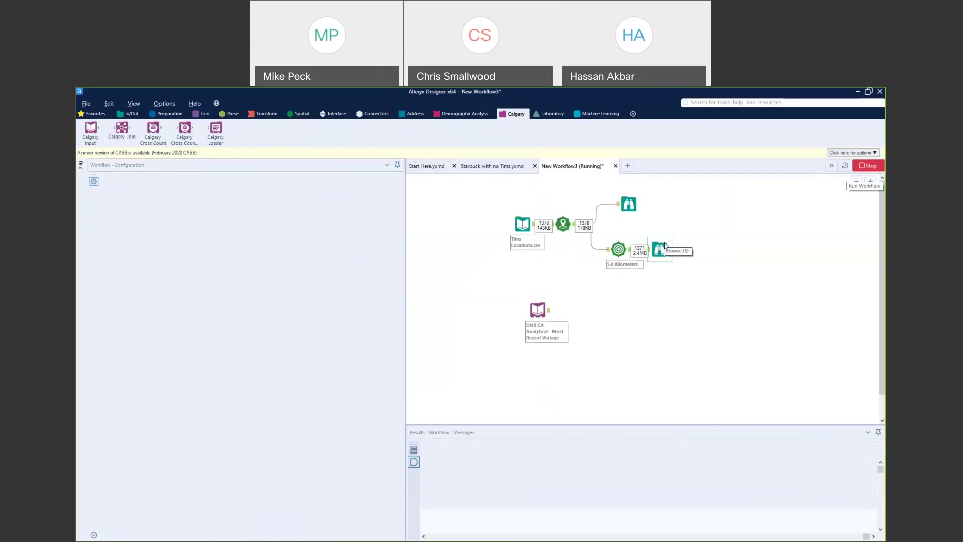
left_click(663, 245)
left_click(541, 310)
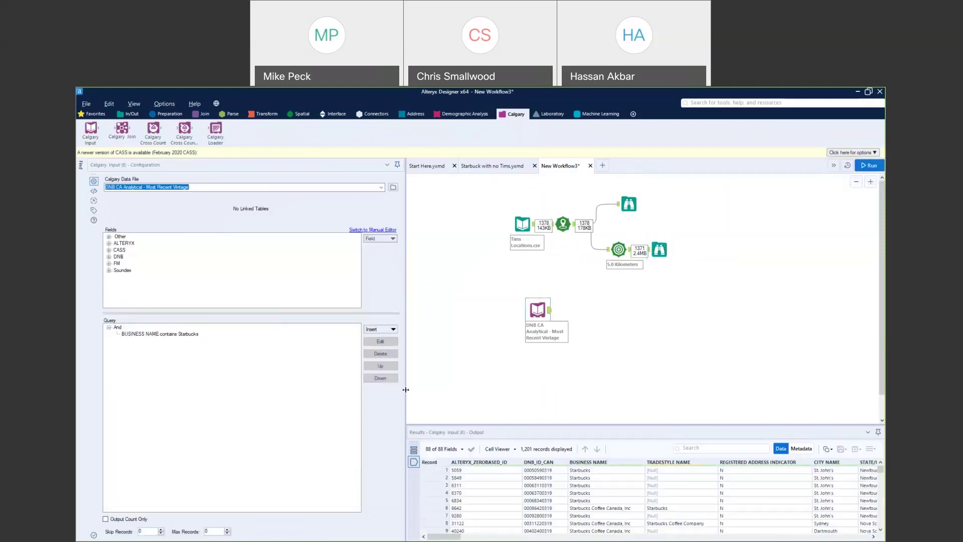
left_click_drag(405, 389, 253, 390)
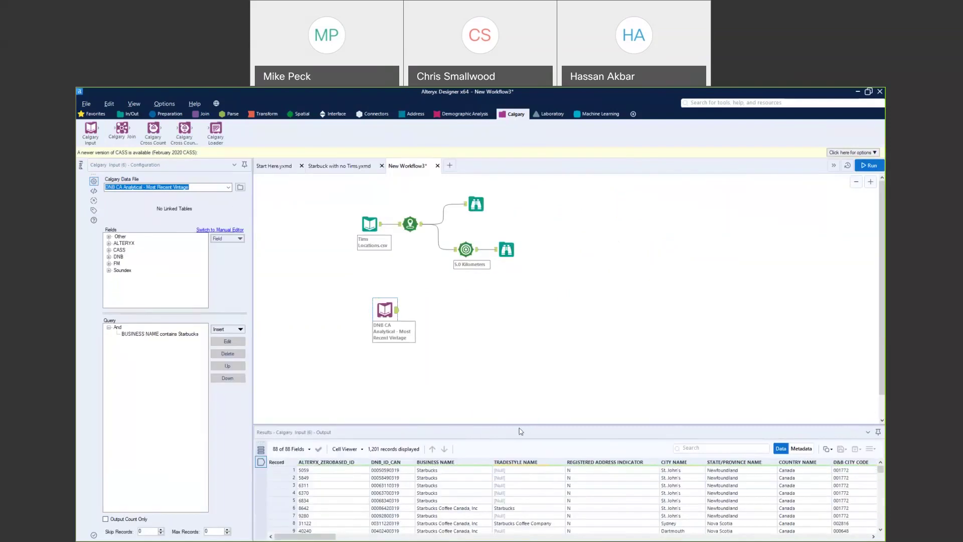
left_click_drag(515, 425, 538, 294)
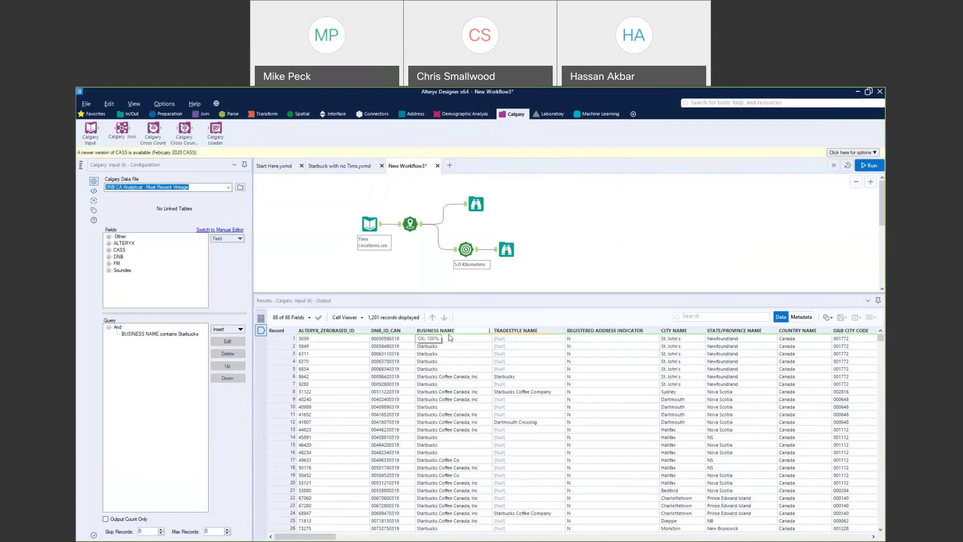
Review the business name variants among the returned Starbucks records
left_click(429, 341)
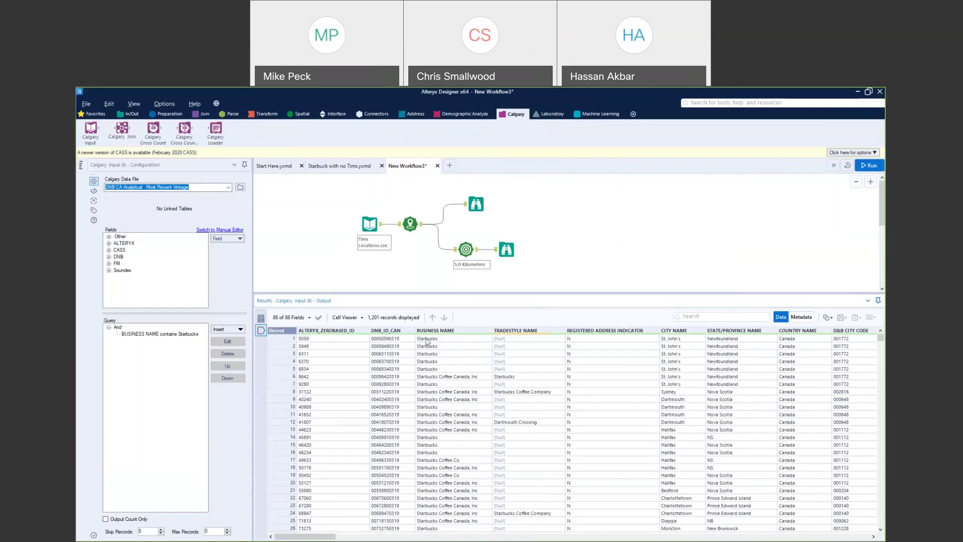
left_click(428, 342)
left_click(441, 377)
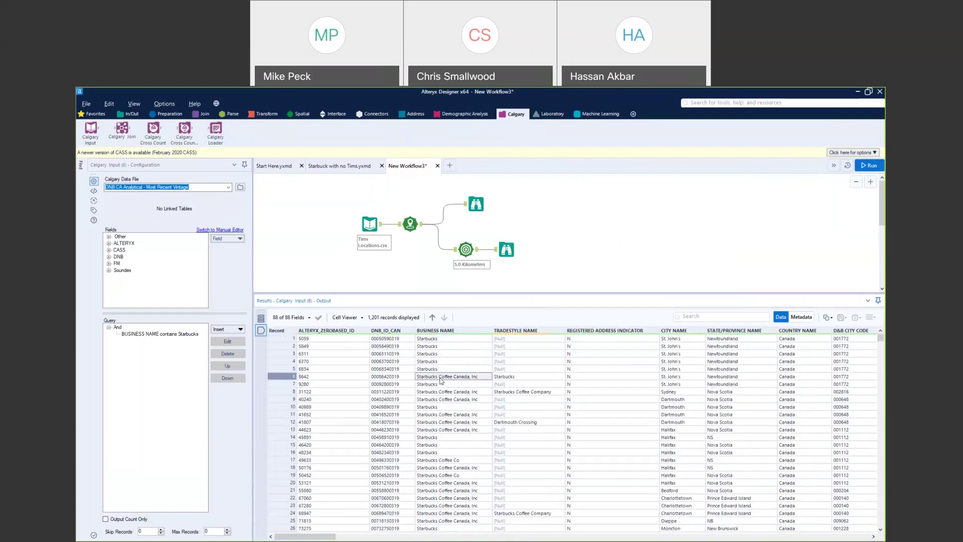
left_click(458, 400)
scroll(458, 404, "down", 7)
scroll(457, 408, "up", 4)
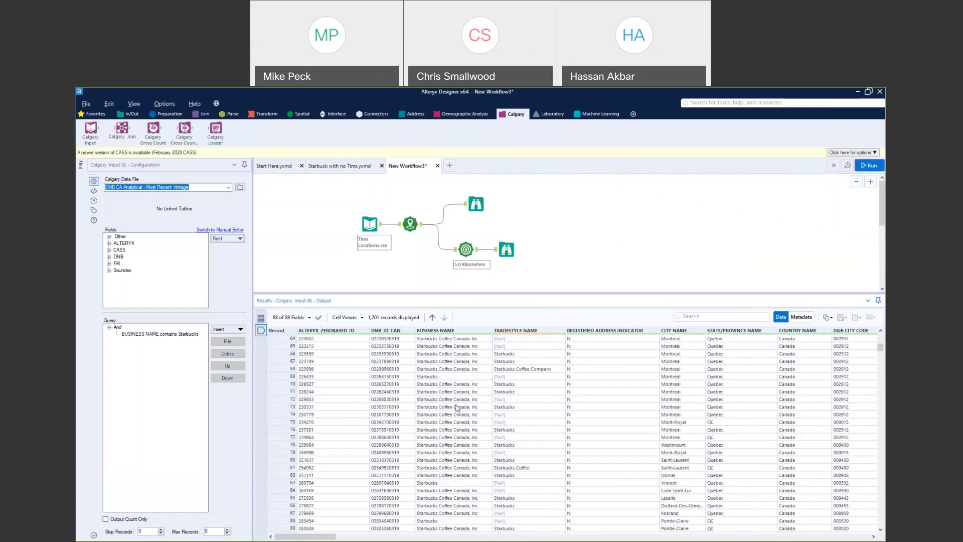
scroll(464, 381, "up", 3)
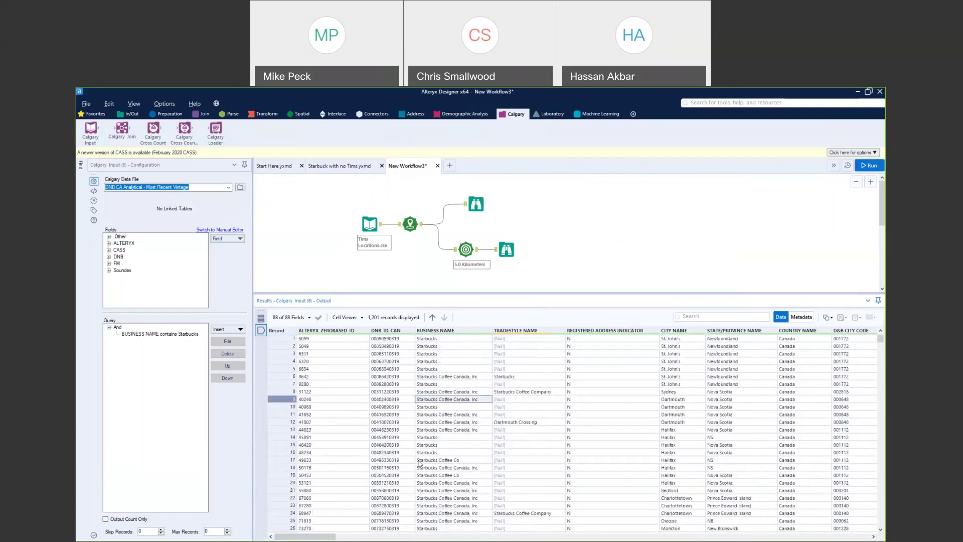
Look across the remaining result columns, including sales volume, latitude and longitude, and the SpatialObj points
left_click_drag(302, 537, 522, 538)
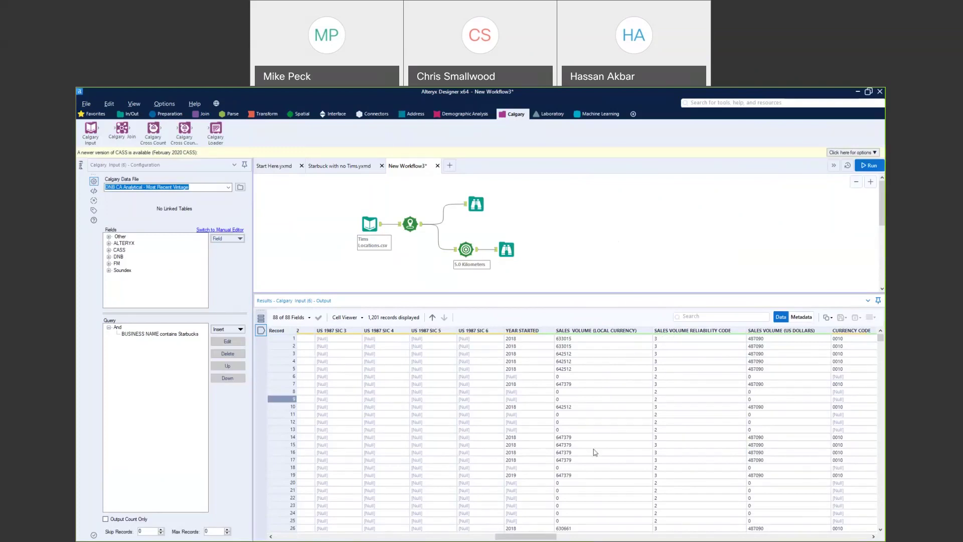
left_click_drag(548, 539, 649, 539)
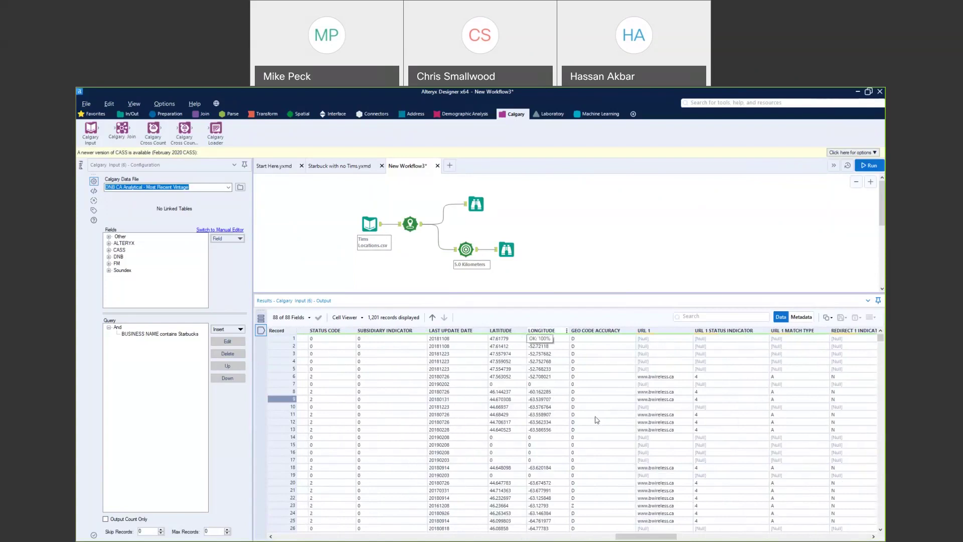
left_click_drag(646, 536, 839, 537)
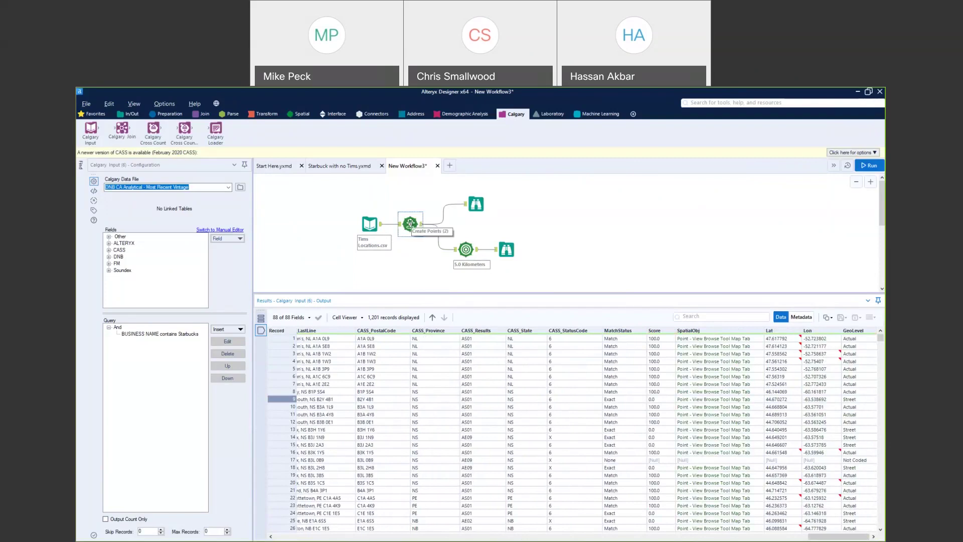
Shrink the results area, connect a Select tool after the Calgary Input and widen its configuration area
left_click_drag(416, 294, 416, 396)
left_click(165, 114)
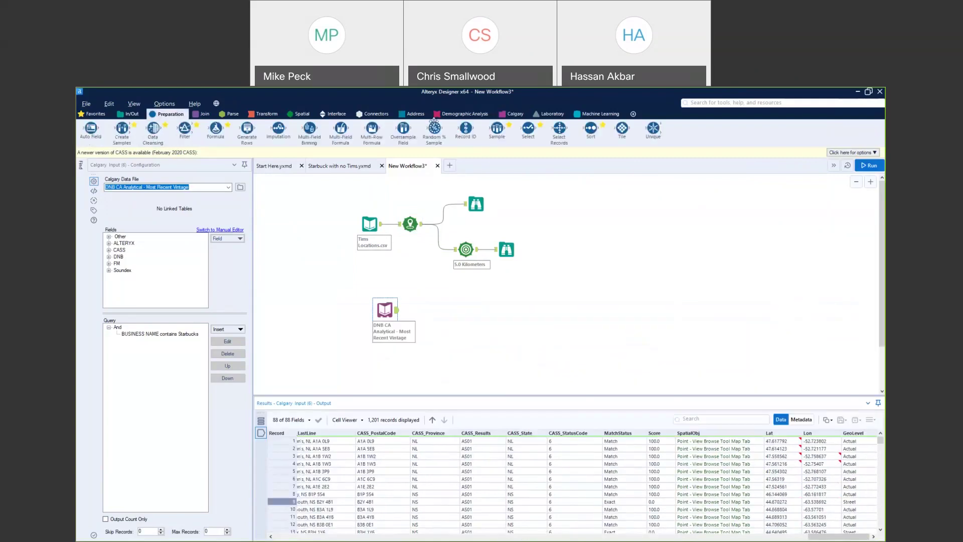
left_click_drag(529, 130, 424, 309)
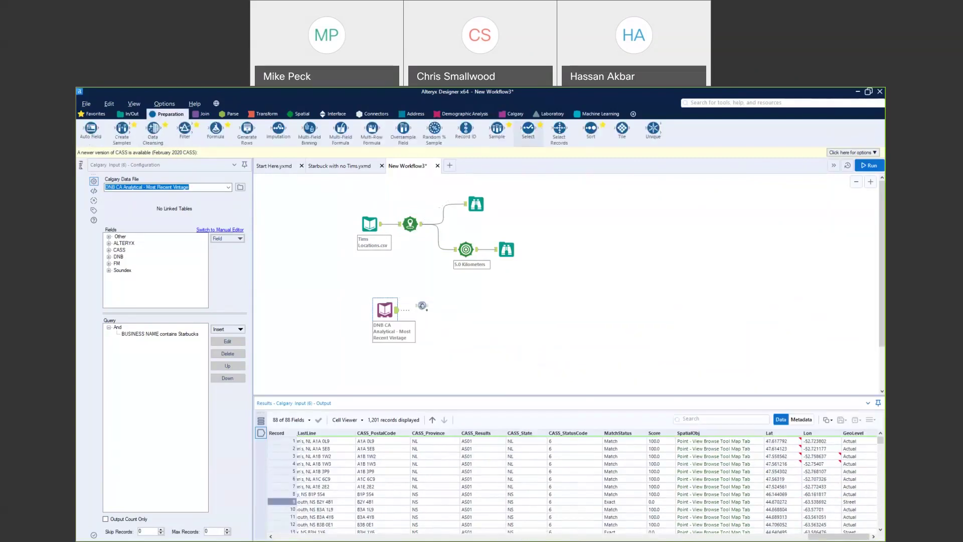
left_click_drag(252, 273, 396, 274)
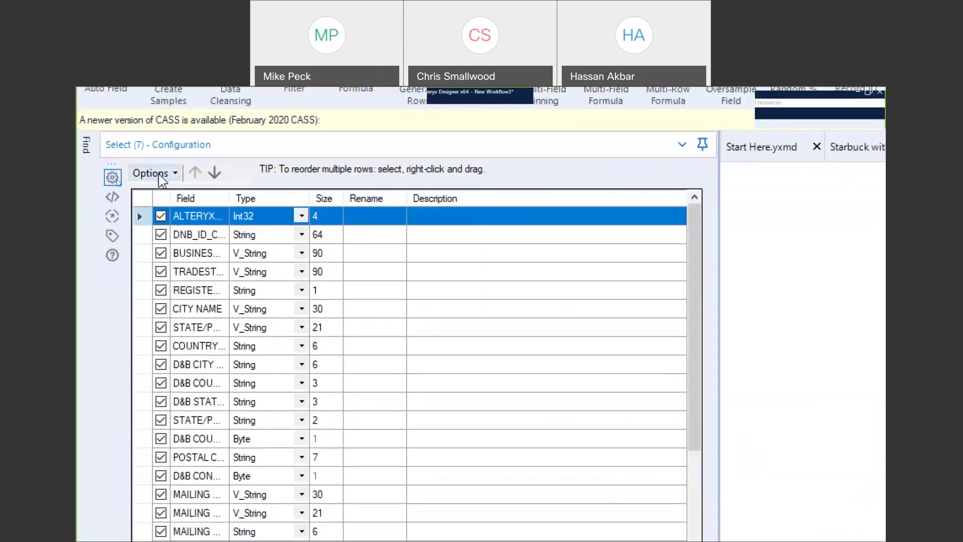
Deselect all fields in the Select tool and widen the Field column to show the full names
left_click(114, 179)
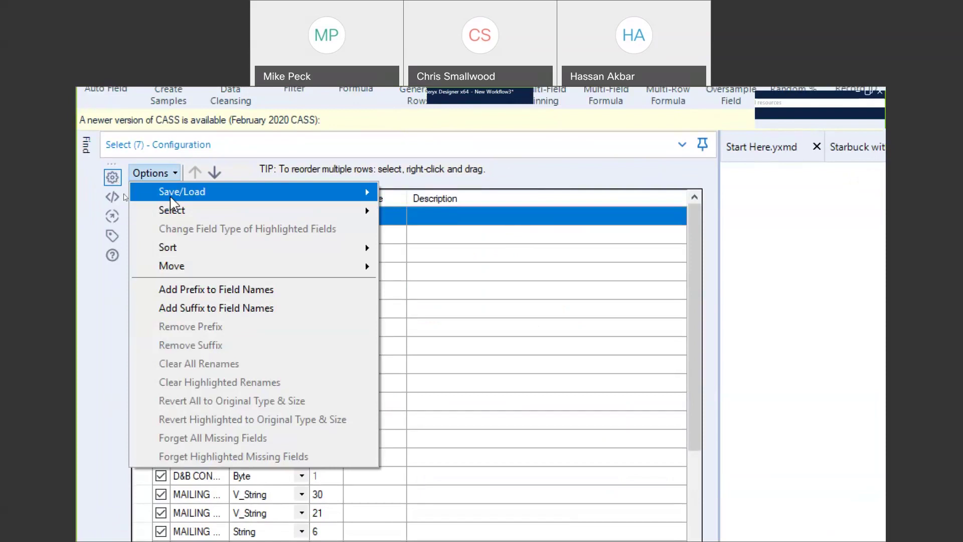
mouse_move(172, 215)
left_click(421, 230)
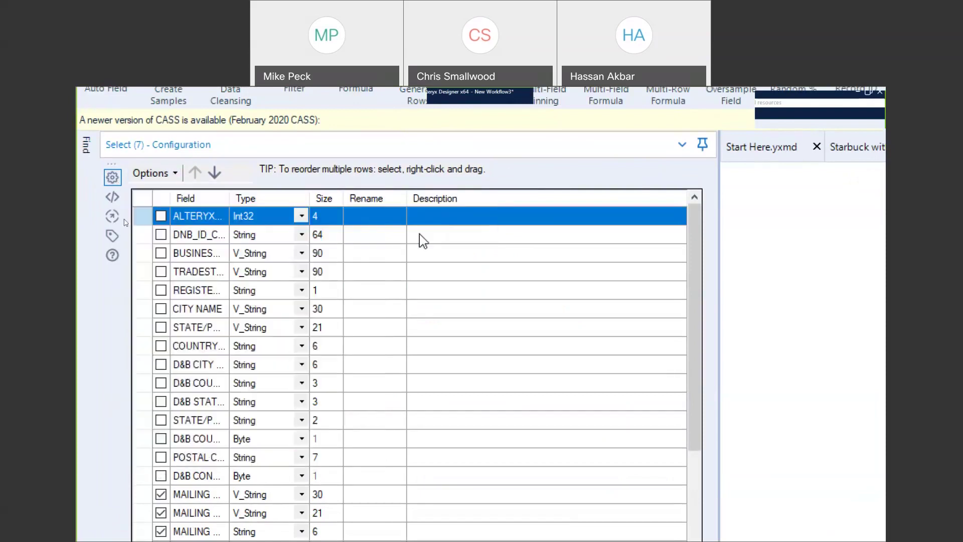
left_click_drag(343, 198, 367, 197)
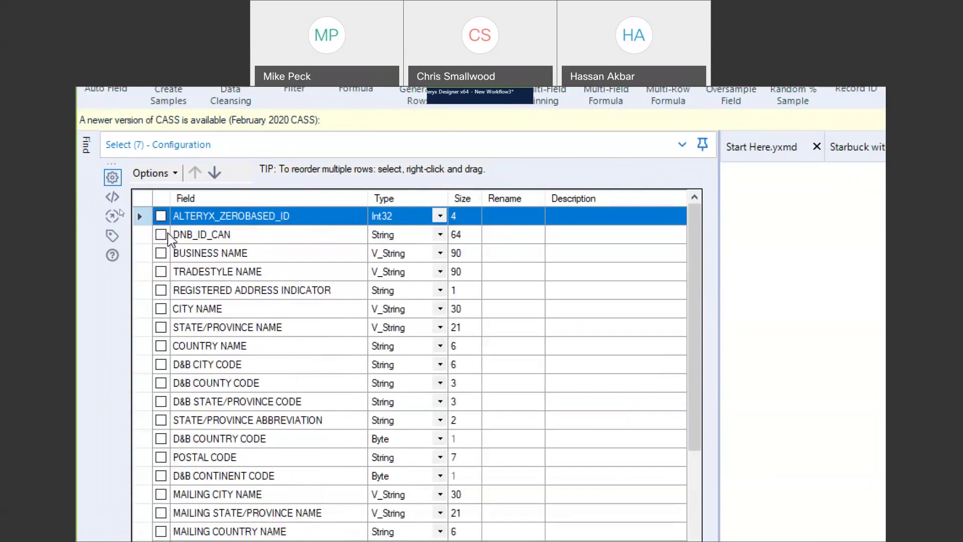
Include DNB_ID_CAN, BUSINESS NAME, SALES VOLUME (LOCAL CURRENCY), EMPLOYEES HERE and EMPLOYEES TOTAL in the Select tool
left_click(161, 234)
left_click(161, 253)
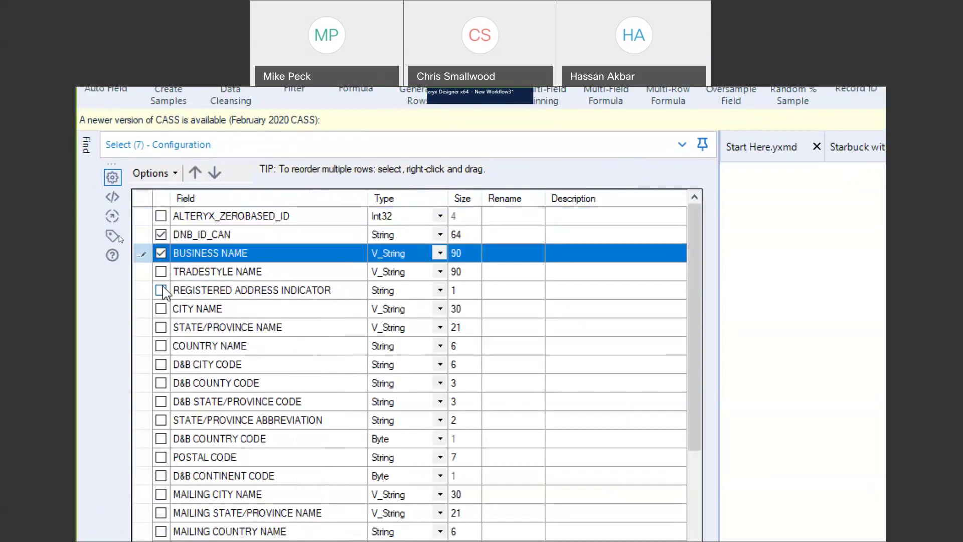
scroll(160, 326, "down", 2)
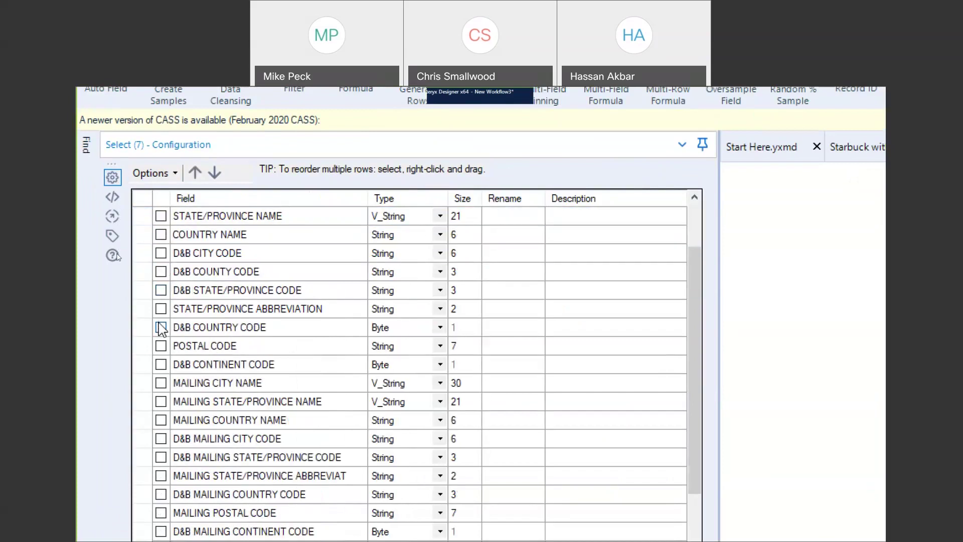
scroll(161, 329, "down", 1)
scroll(161, 327, "down", 7)
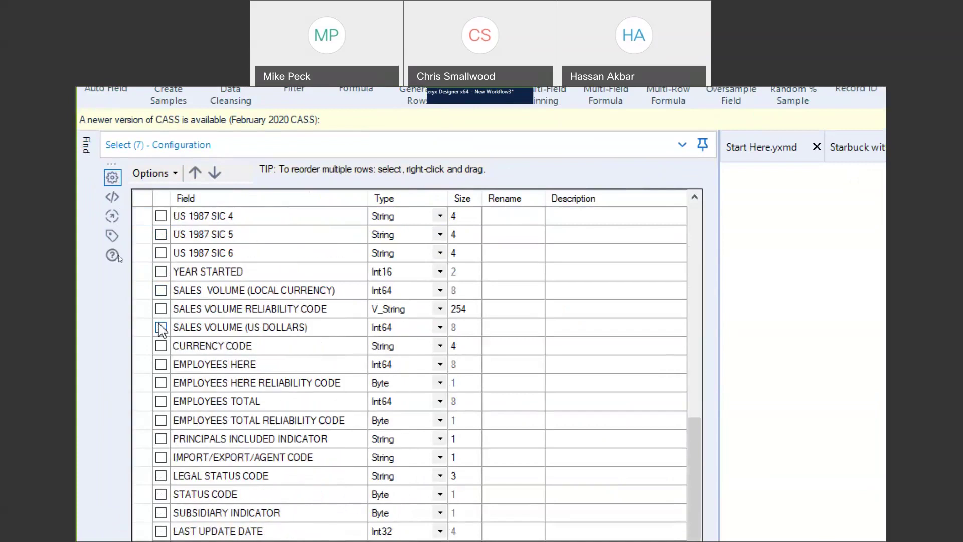
left_click(161, 290)
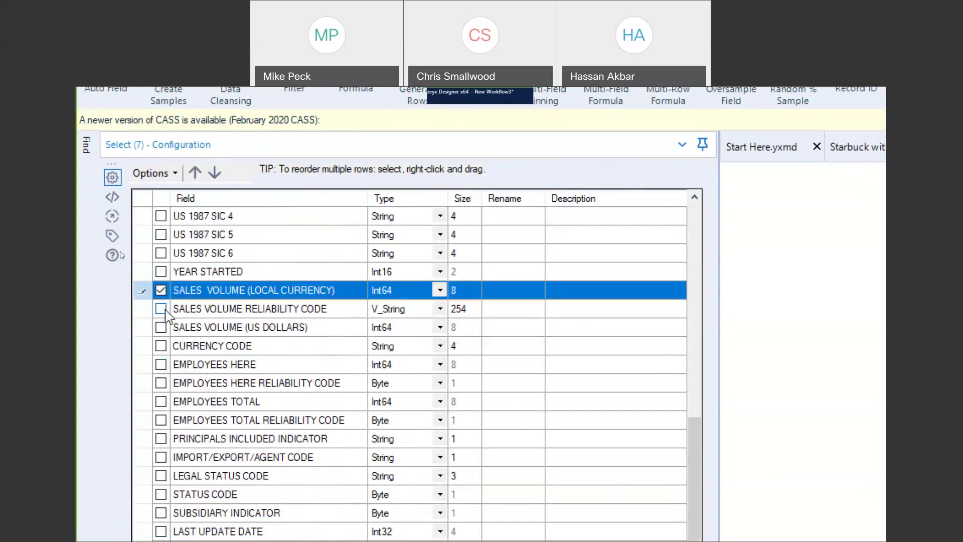
left_click(161, 364)
left_click(161, 402)
Include the LATITUDE and LONGITUDE fields in the Select tool
scroll(161, 401, "down", 4)
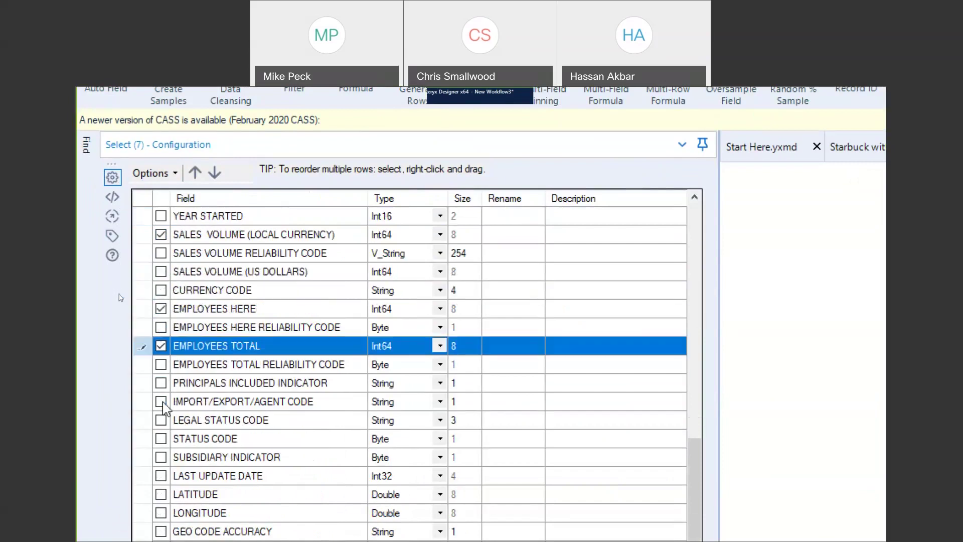
scroll(163, 409, "down", 3)
scroll(161, 403, "up", 6)
left_click(161, 491)
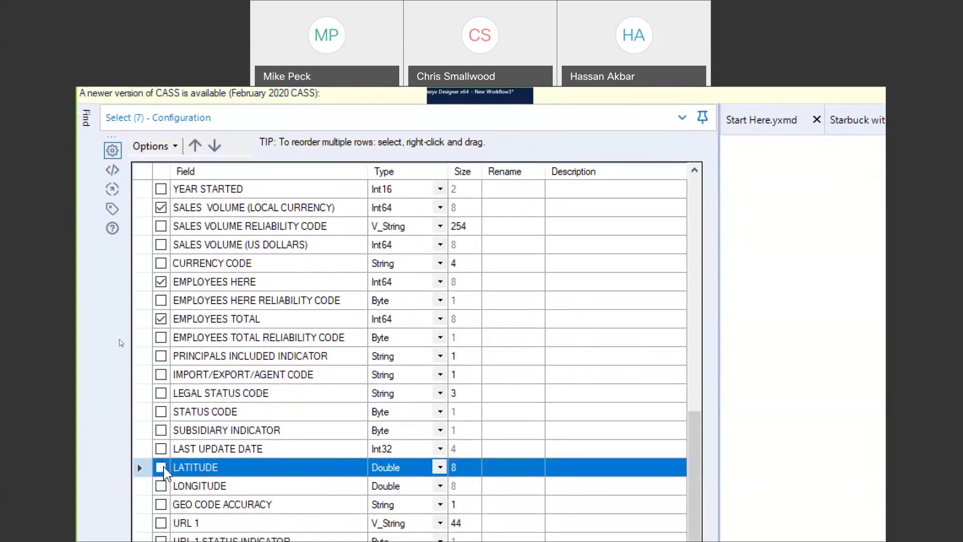
left_click(161, 486)
Include the CASS_PostalCode, CASS_Province and CASS_City fields in the Select tool
scroll(161, 483, "down", 7)
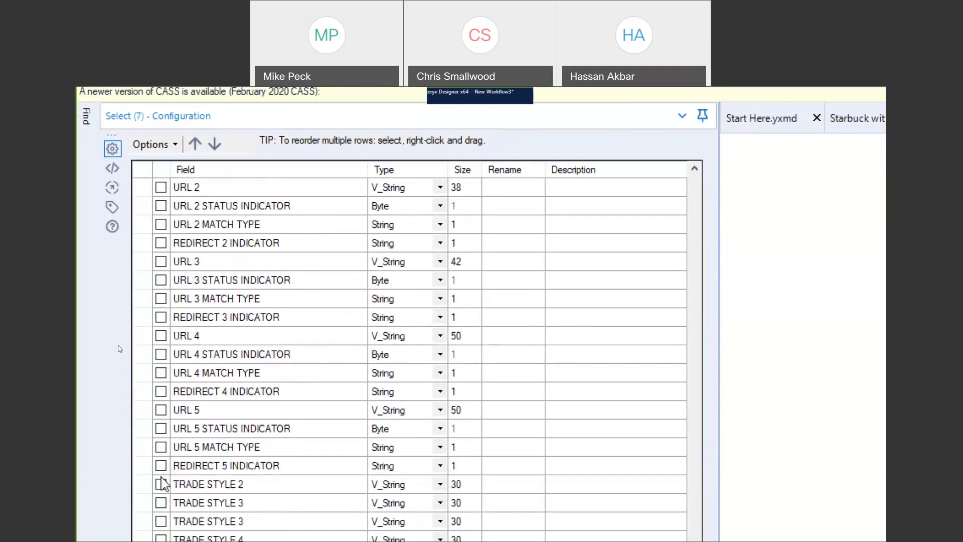
scroll(167, 489, "down", 5)
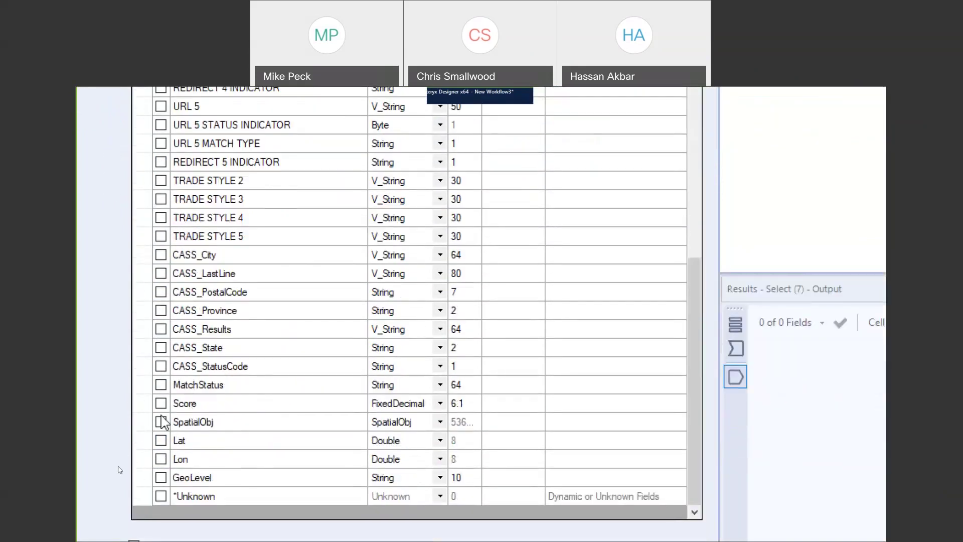
left_click(163, 423)
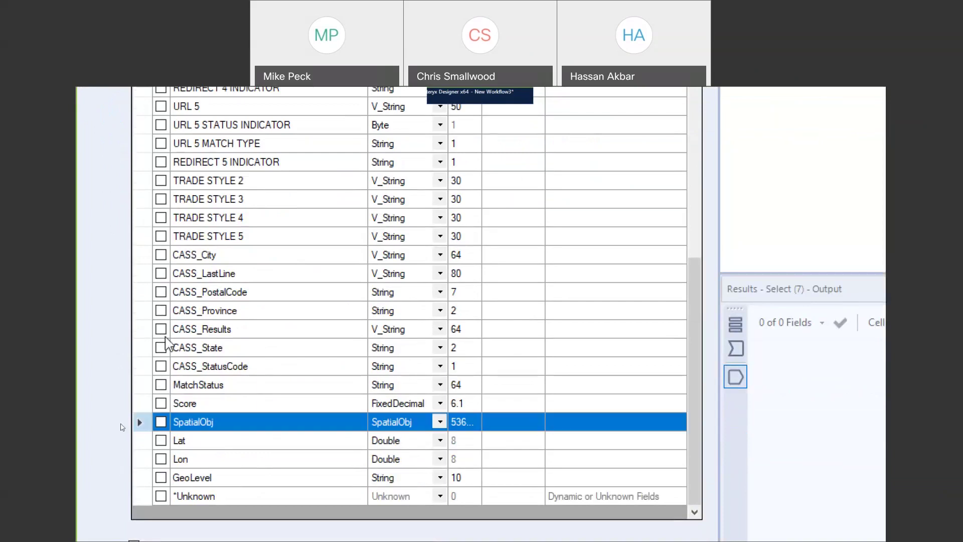
left_click(161, 292)
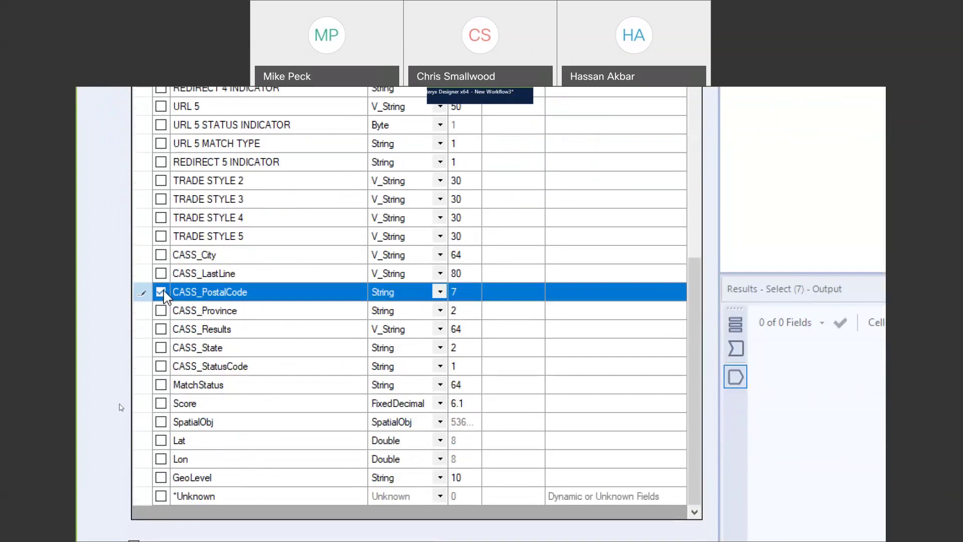
left_click(161, 310)
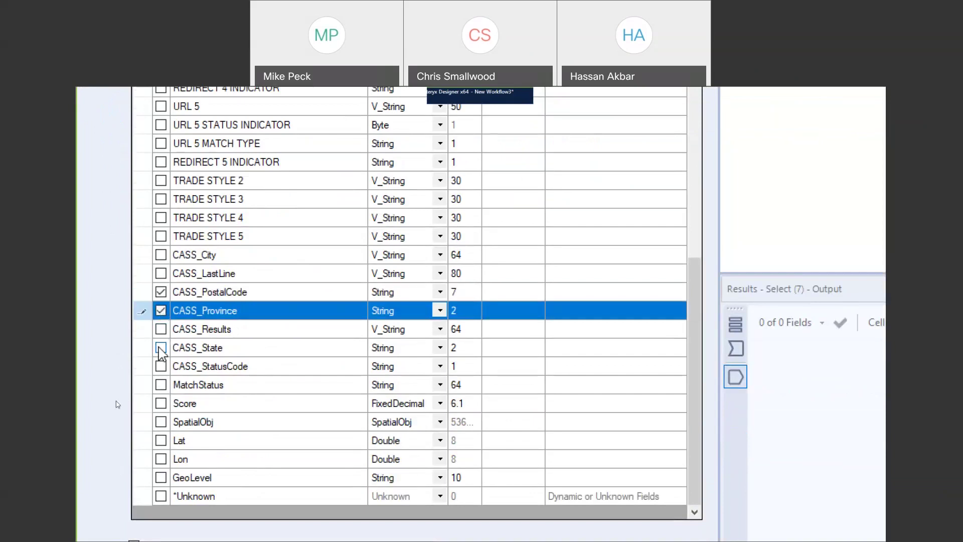
left_click(161, 255)
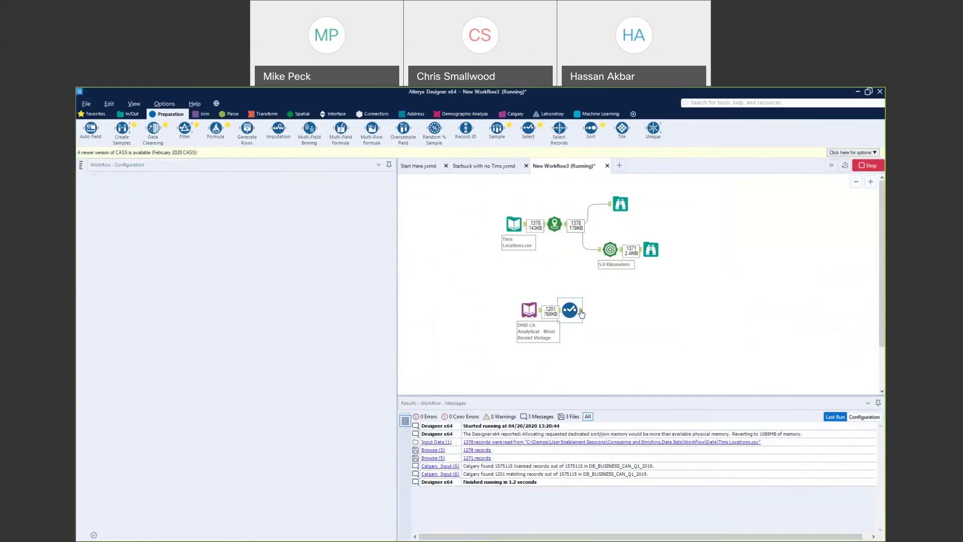
Review the Select tool's output columns, then view the 5-kilometer trade areas in their Browse map
left_click(581, 312)
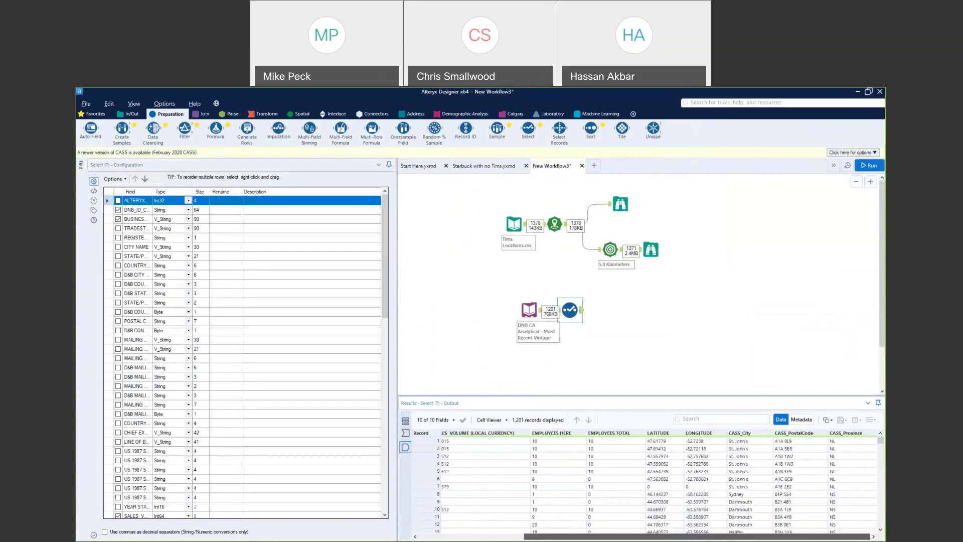
scroll(565, 472, "left", 5)
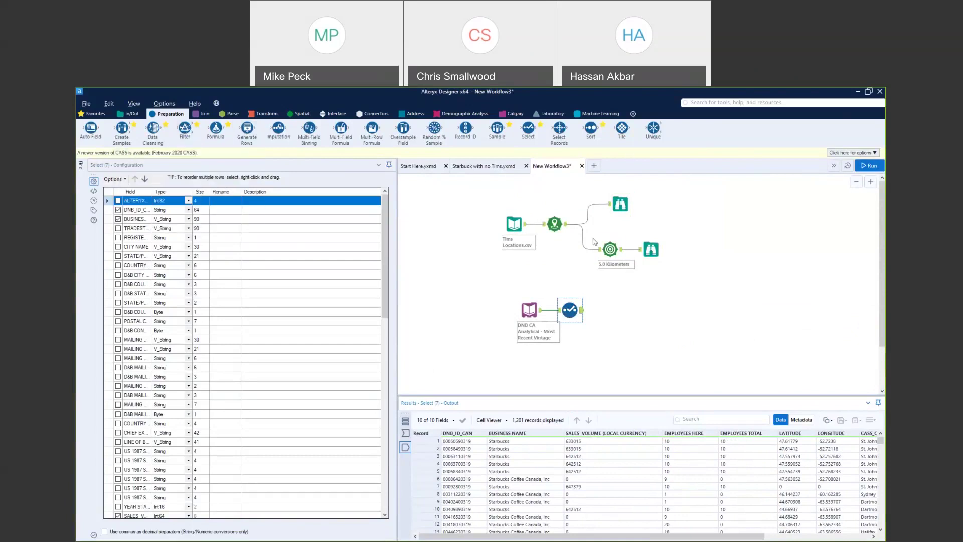
left_click(650, 250)
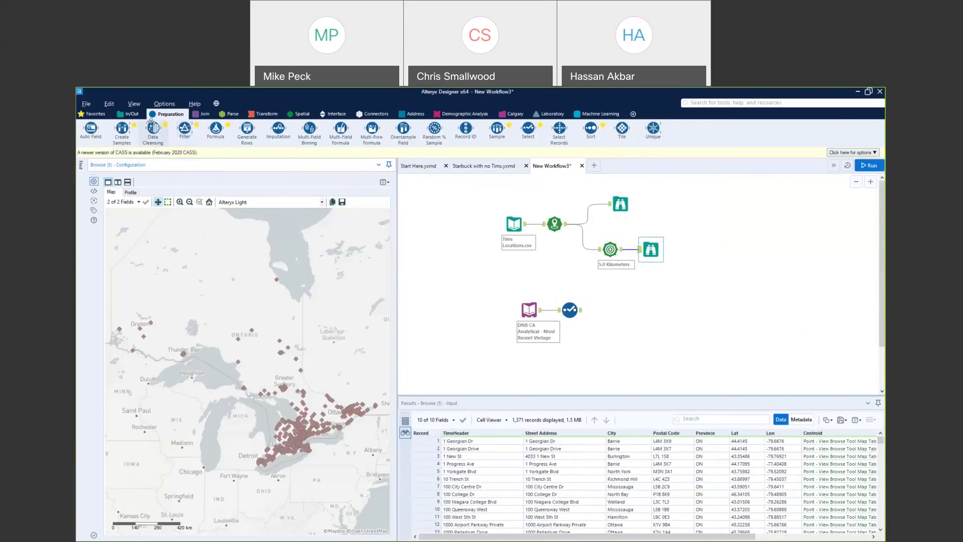
Connect a Filter tool after the Select tool and keep records where CASS_Province equals ON
left_click_drag(184, 129, 605, 310)
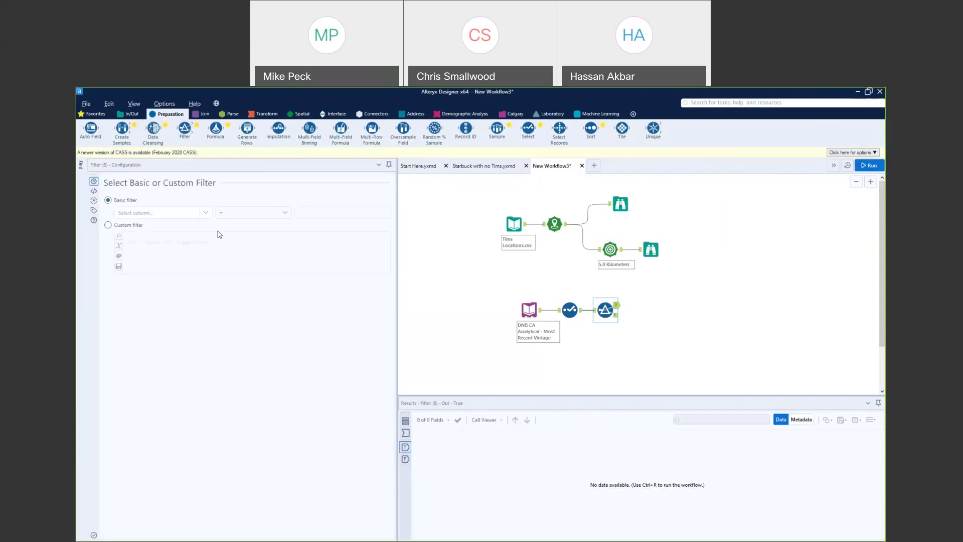
left_click(196, 212)
scroll(165, 267, "down", 1)
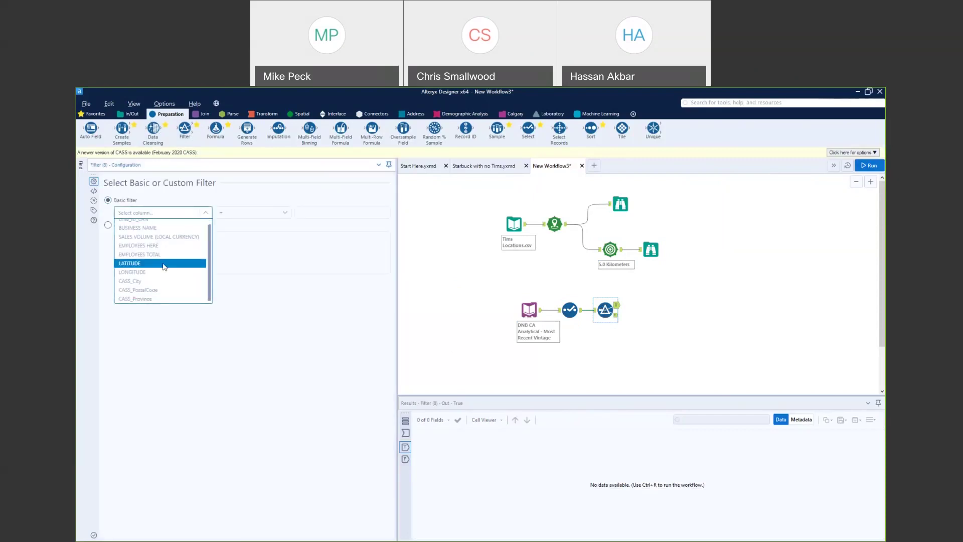
left_click(159, 299)
left_click(346, 212)
type("ON")
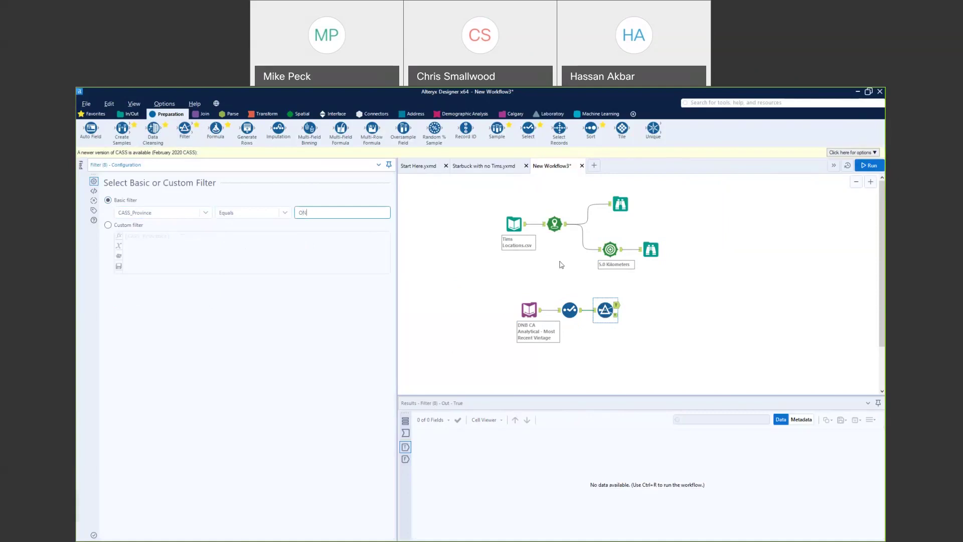
left_click(592, 276)
Run the workflow and check the records in the Filter's True and False outputs
key("ctrl+r")
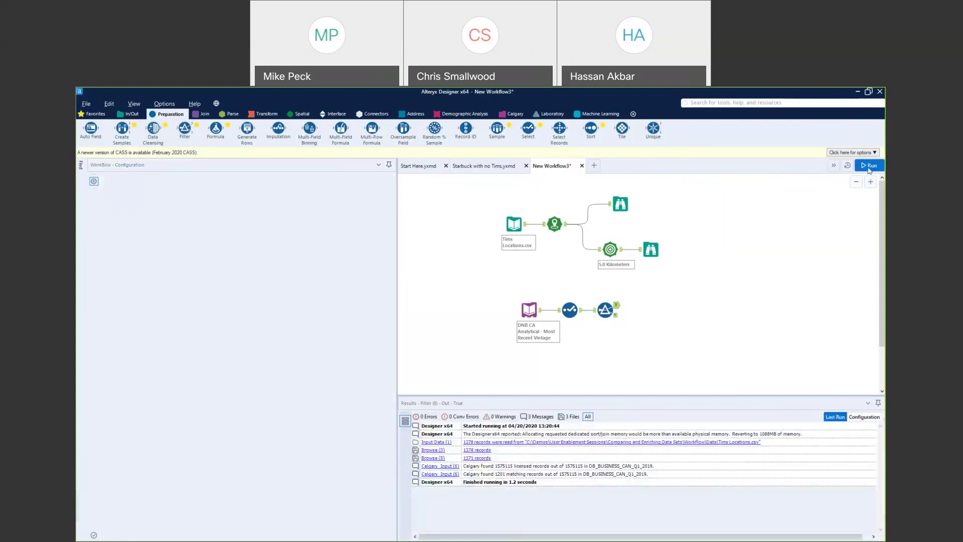
left_click(618, 307)
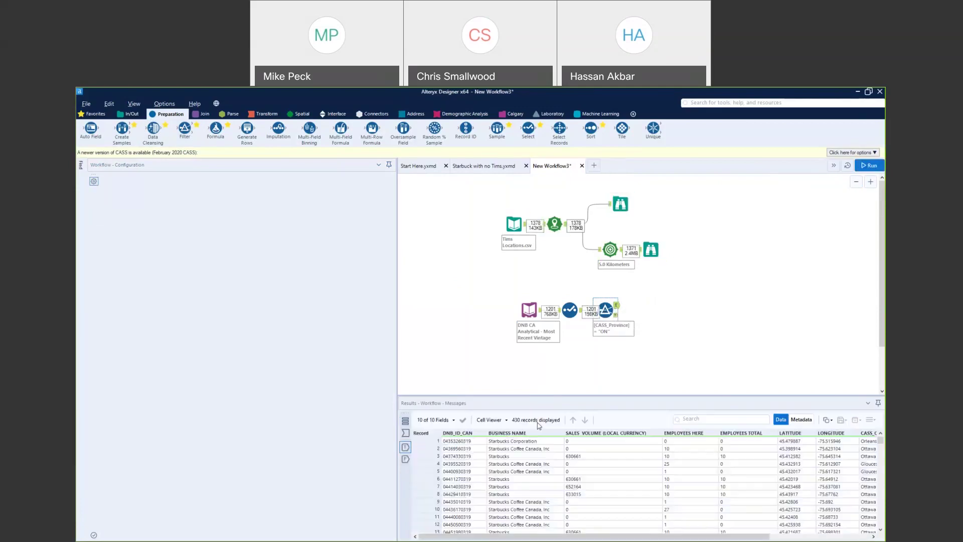
left_click(616, 316)
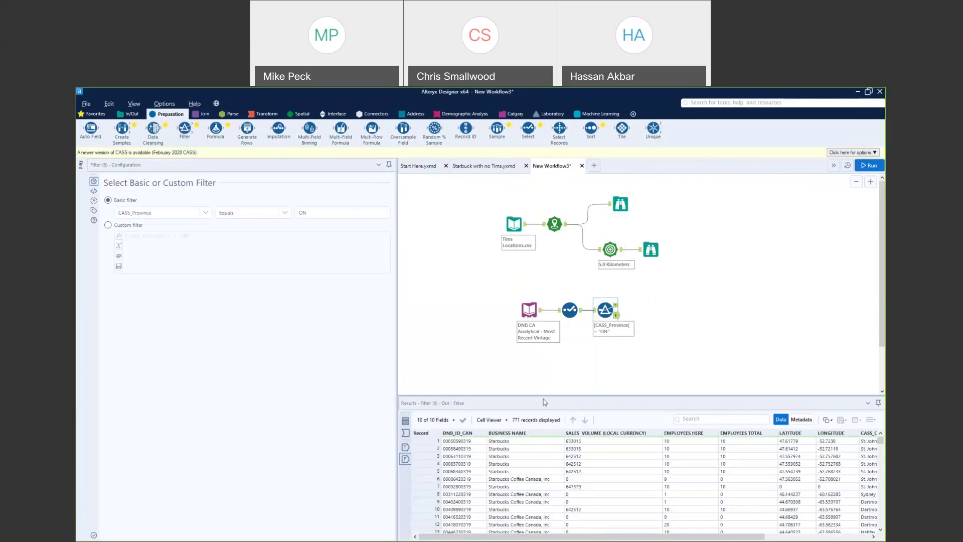
Spread out the Calgary Input, Select and Filter tools on the canvas to make room between them
left_click(663, 310)
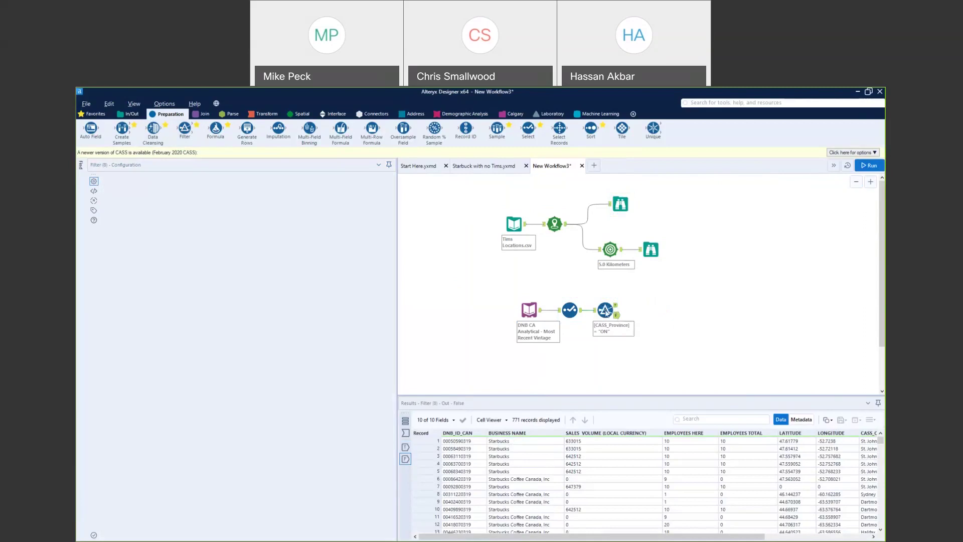
left_click_drag(605, 310, 666, 310)
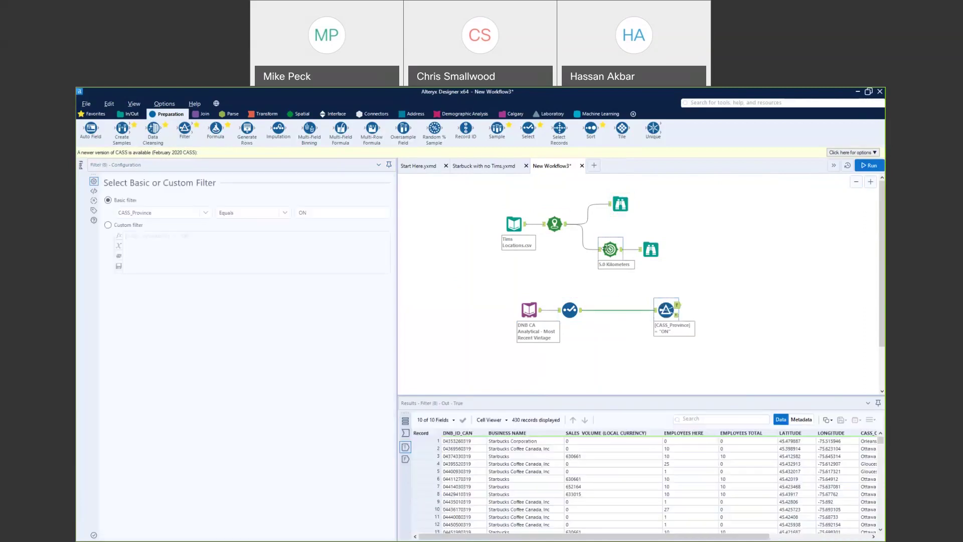
left_click_drag(529, 310, 494, 319)
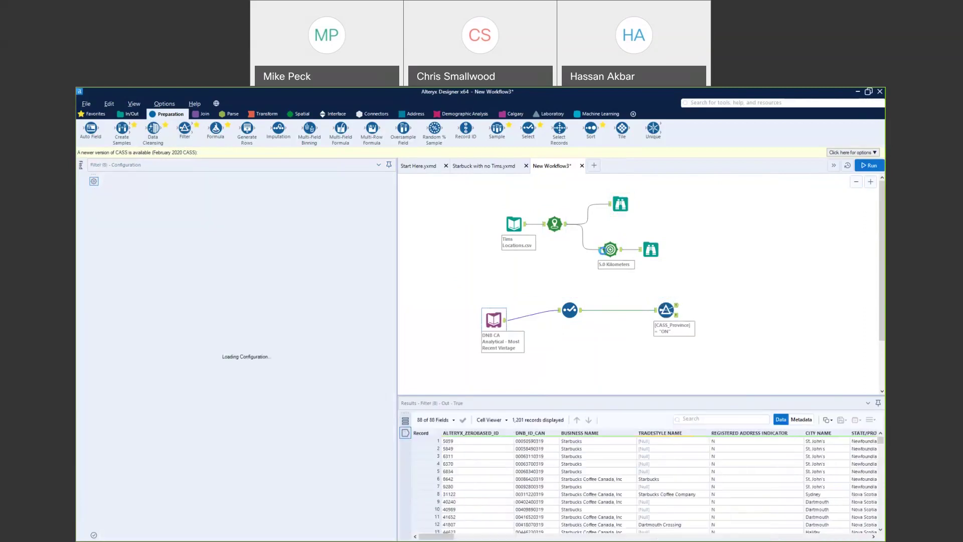
left_click_drag(574, 312, 581, 320)
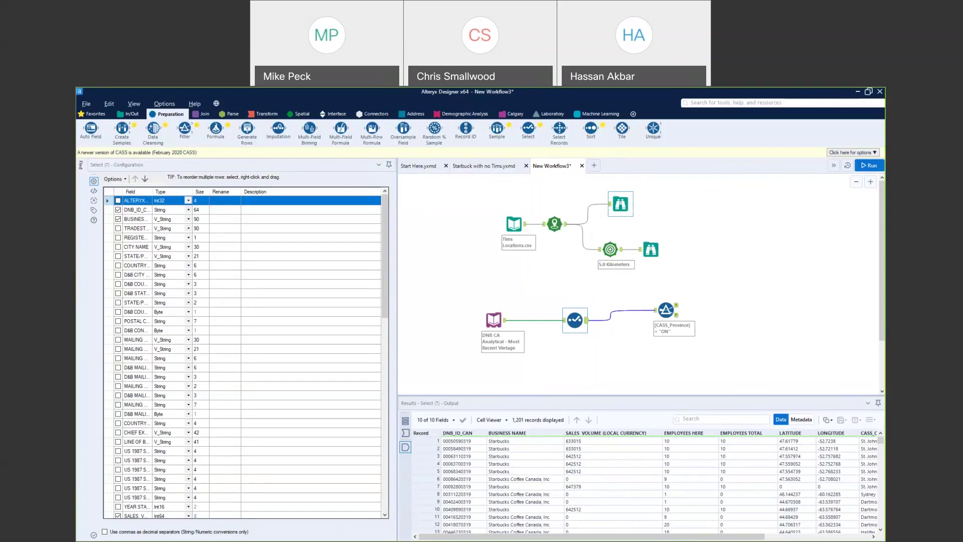
Add a Spatial Match tool, connecting the Filter's True output as targets and the Trade Area output as universe
scroll(371, 114, "down", 4)
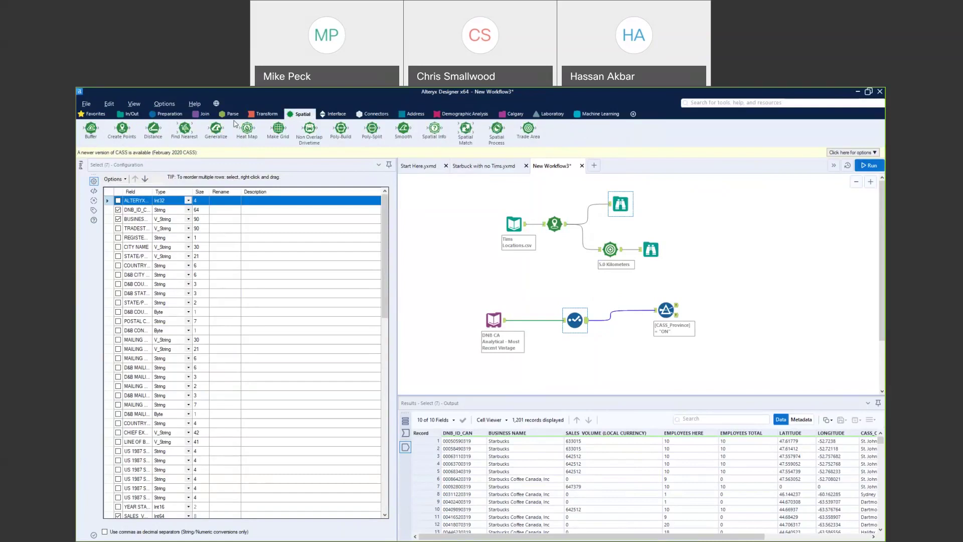
mouse_move(459, 129)
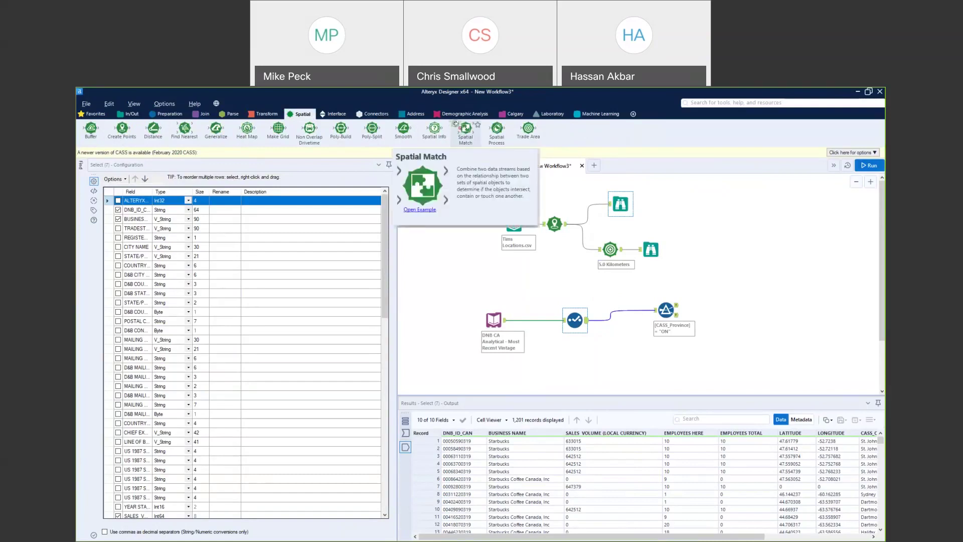
left_click_drag(461, 129, 727, 252)
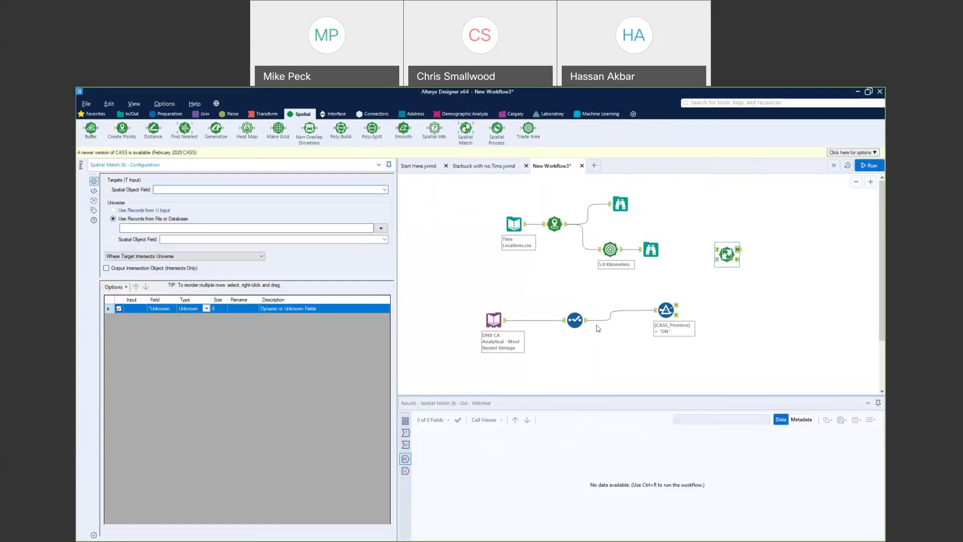
left_click(665, 312)
left_click_drag(678, 304, 717, 250)
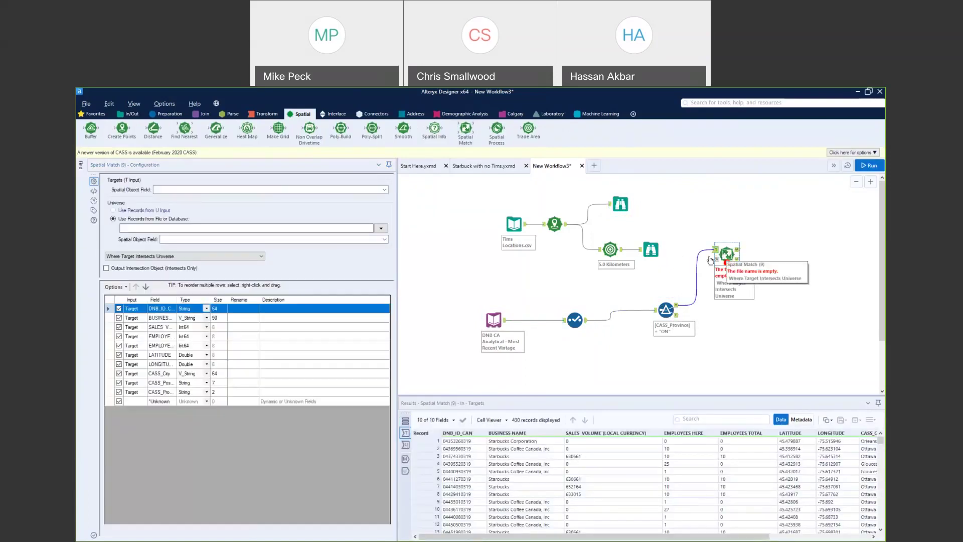
left_click_drag(622, 255, 716, 259)
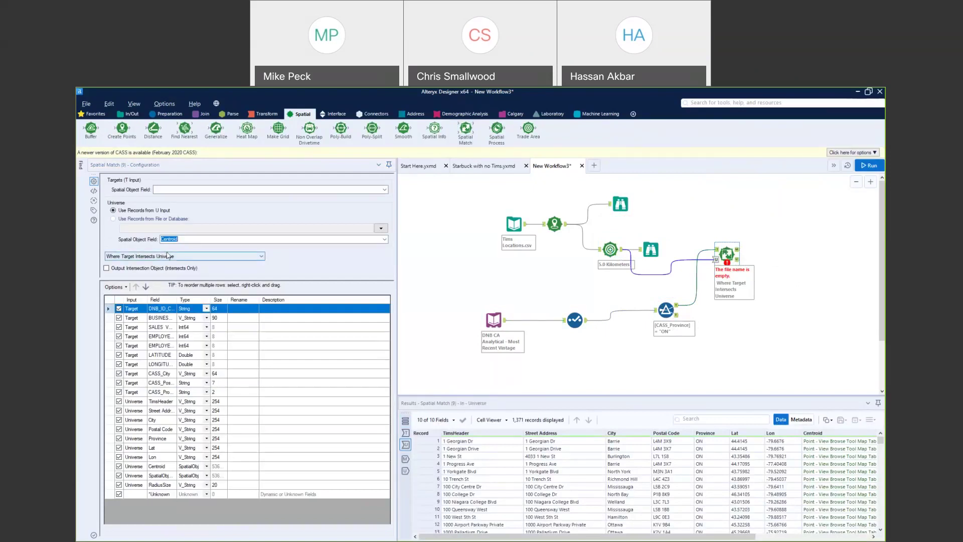
Look for a target spatial object field in Spatial Match and check which spatial fields the Select tool passes on
left_click(385, 189)
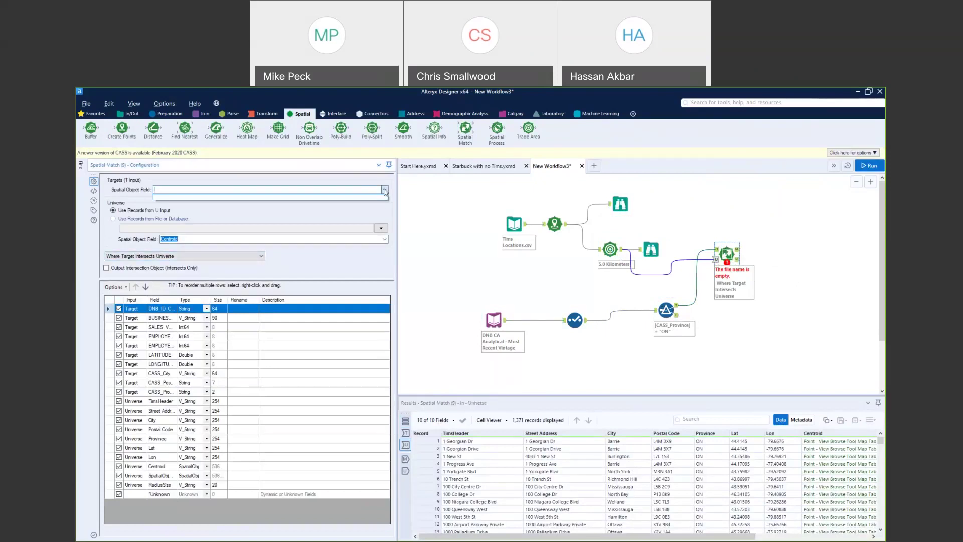
left_click(487, 222)
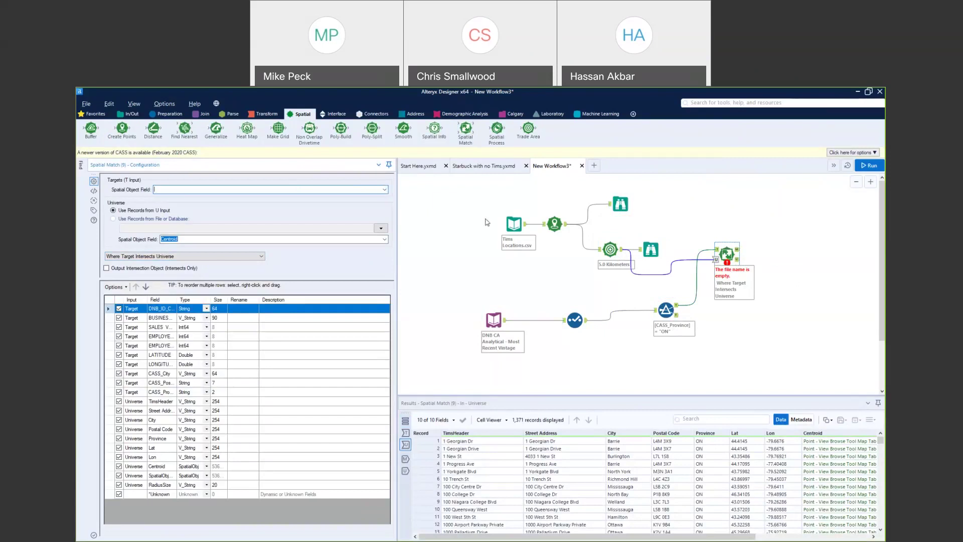
left_click(575, 319)
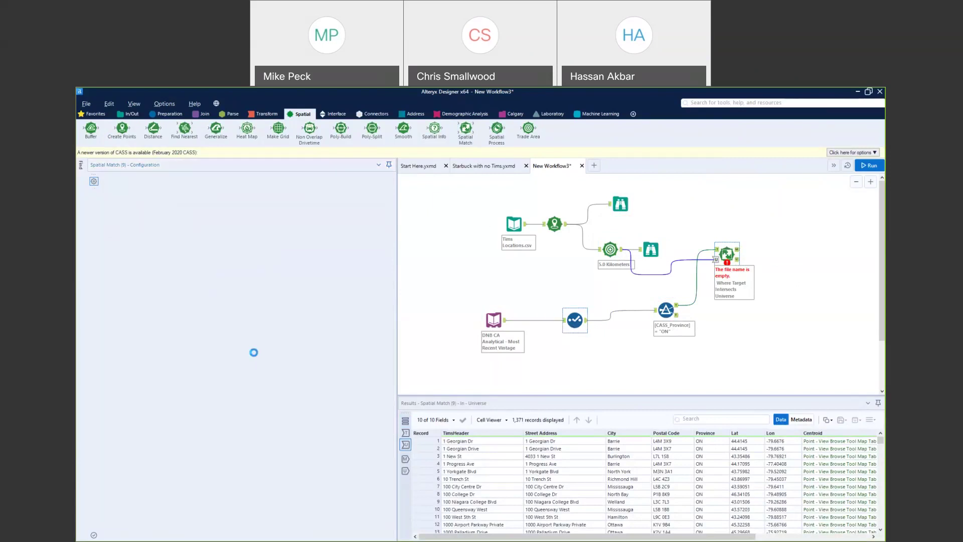
scroll(241, 371, "down", 10)
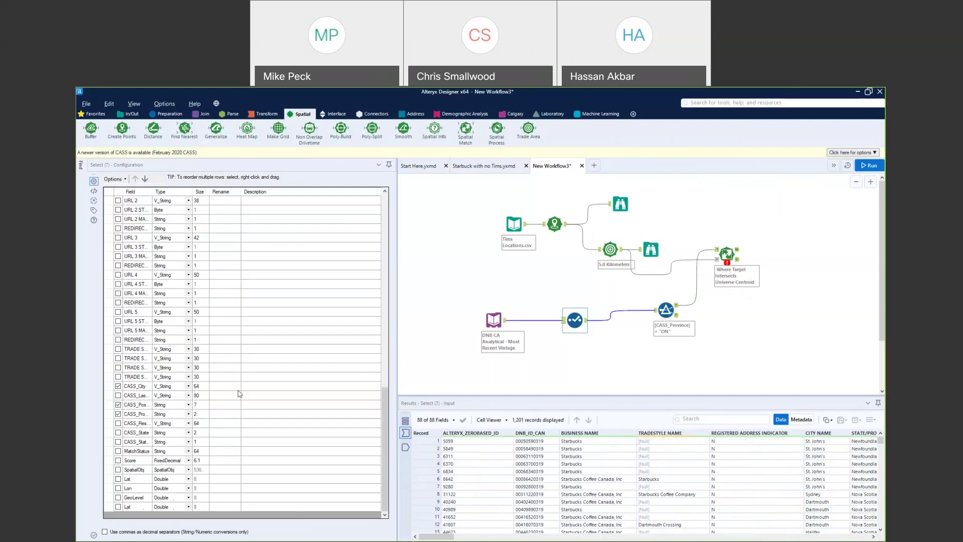
left_click(727, 255)
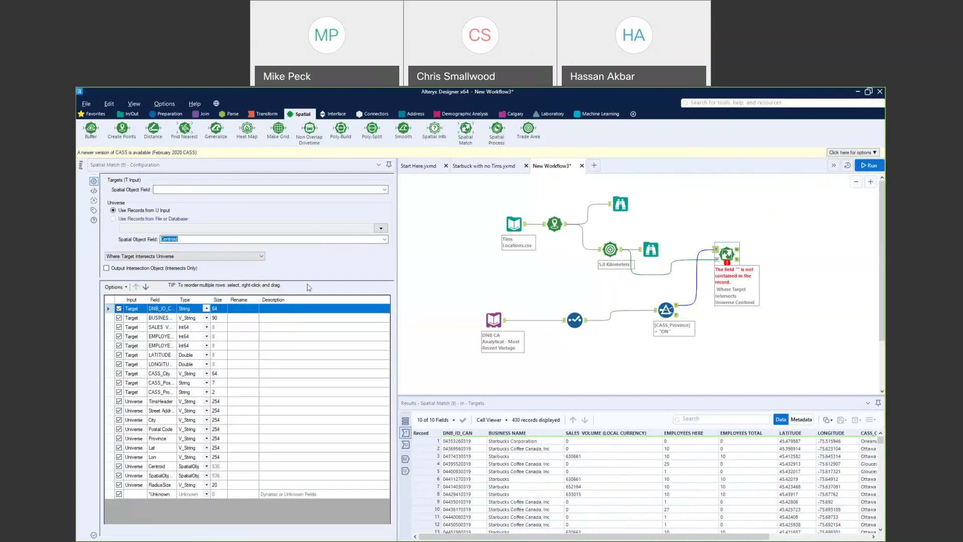
Set Spatial Match's universe spatial object field to SpatialObject_TradeArea and include the SpatialObj field in the Select tool
left_click(359, 239)
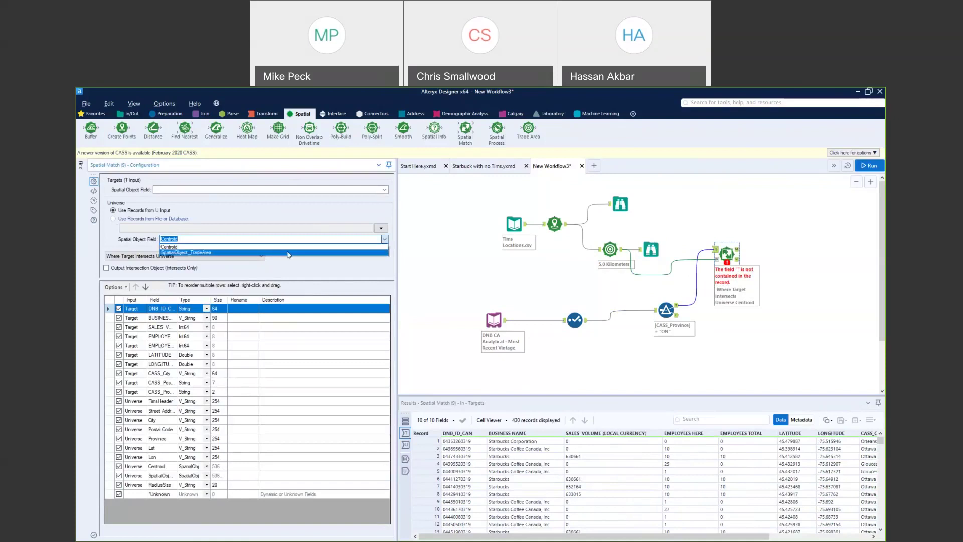
left_click(289, 253)
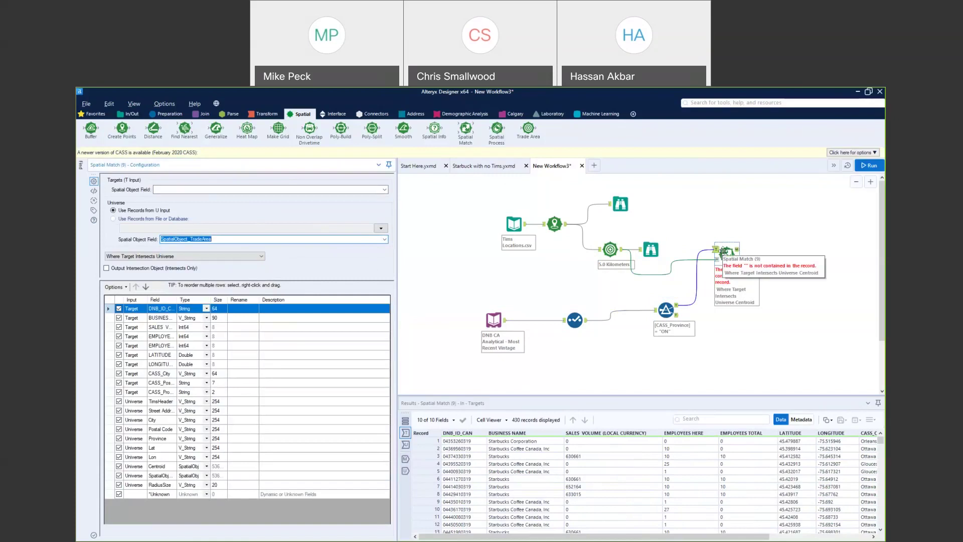
left_click(575, 320)
scroll(181, 402, "down", 15)
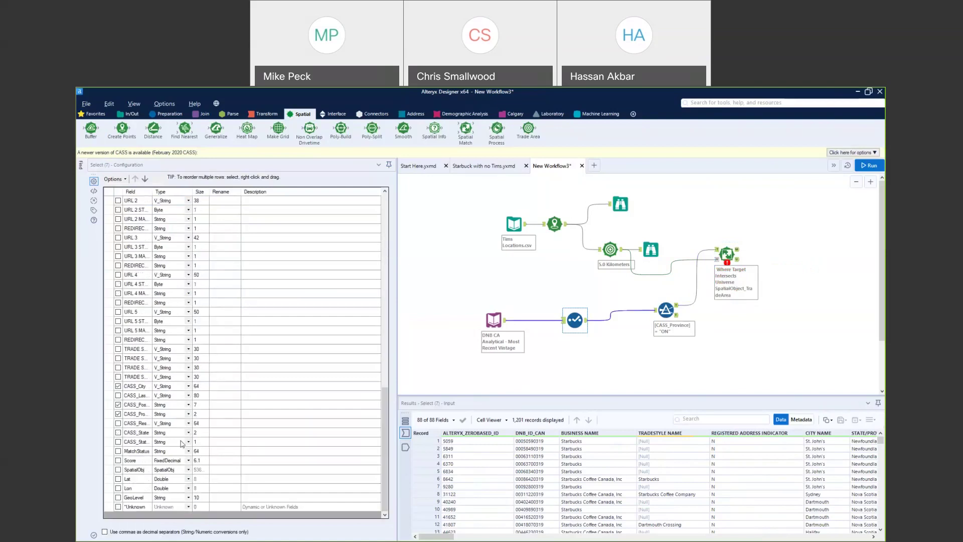
left_click(118, 470)
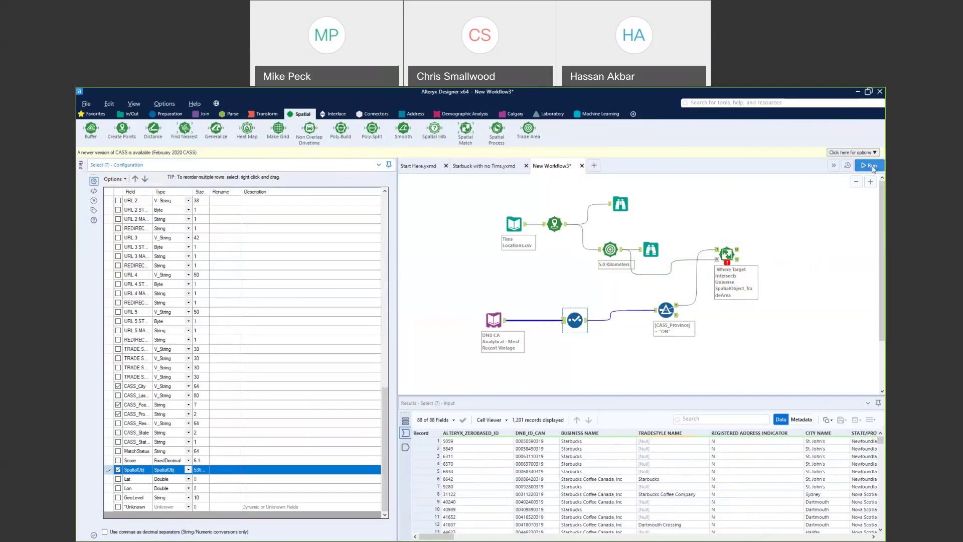
Run the workflow, set Spatial Match's target spatial object field to SpatialObj, and run the workflow again
left_click(728, 256)
key("ctrl+r")
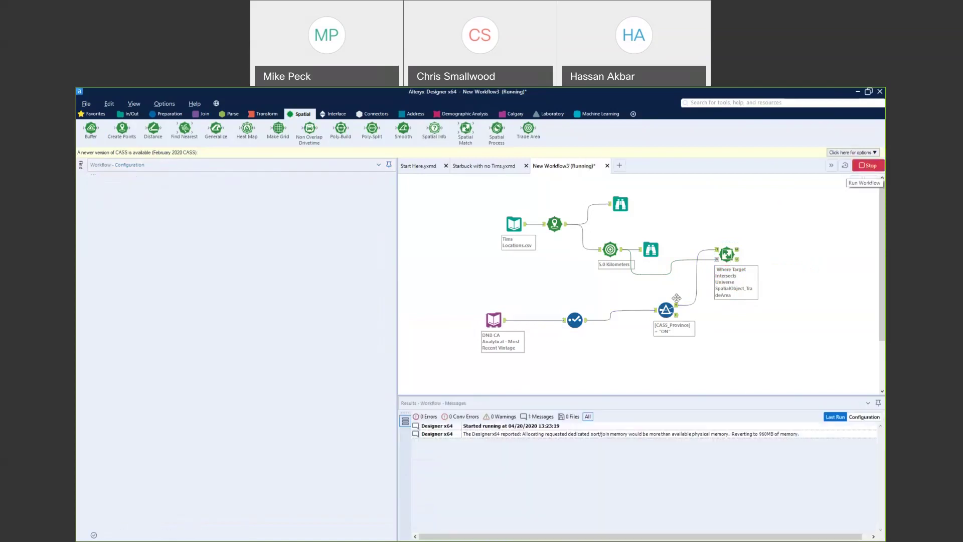
left_click(728, 256)
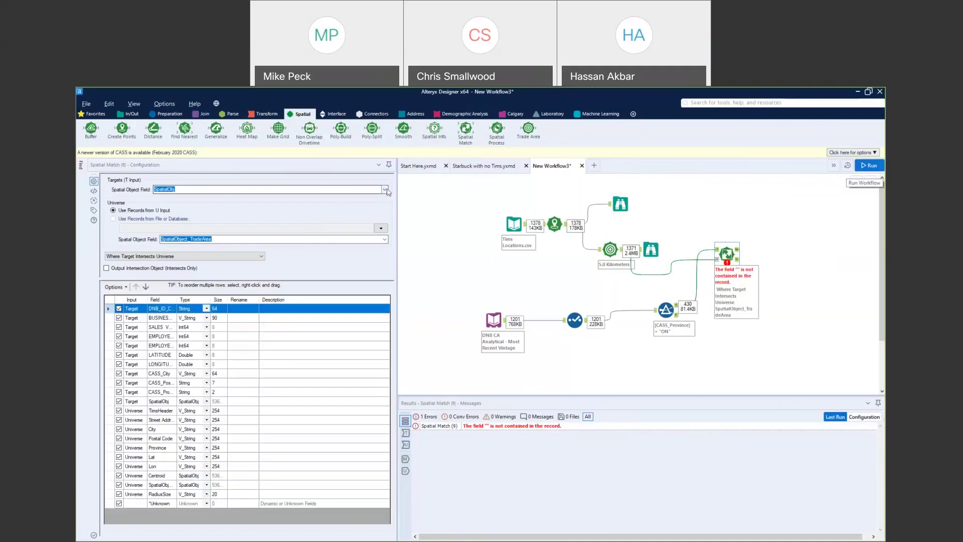
left_click(849, 167)
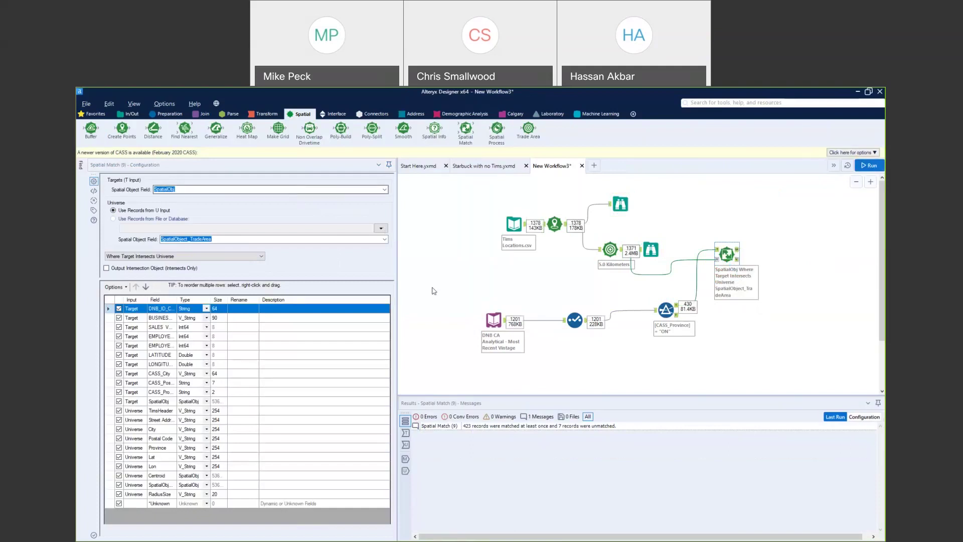
Examine the records in Spatial Match's Matched and Unmatched outputs
left_click(607, 252)
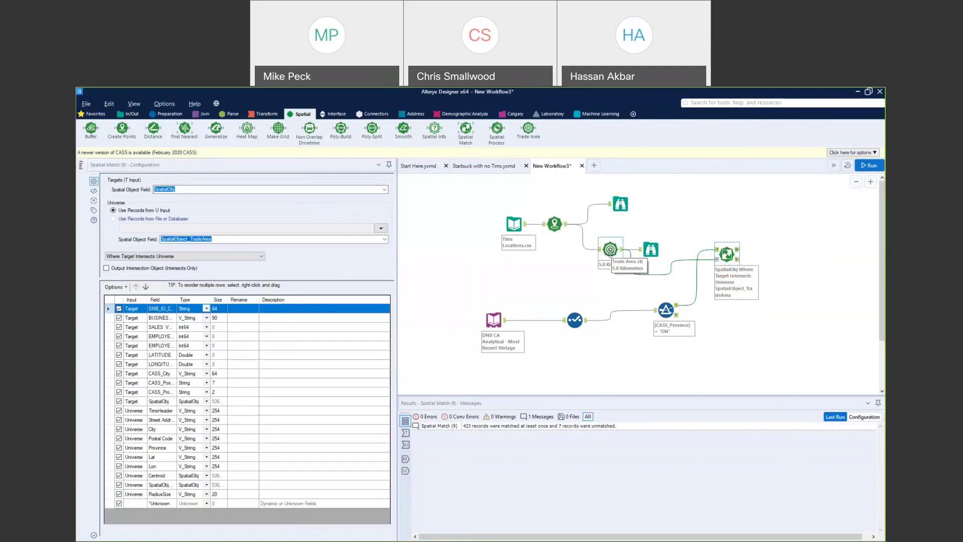
left_click(738, 249)
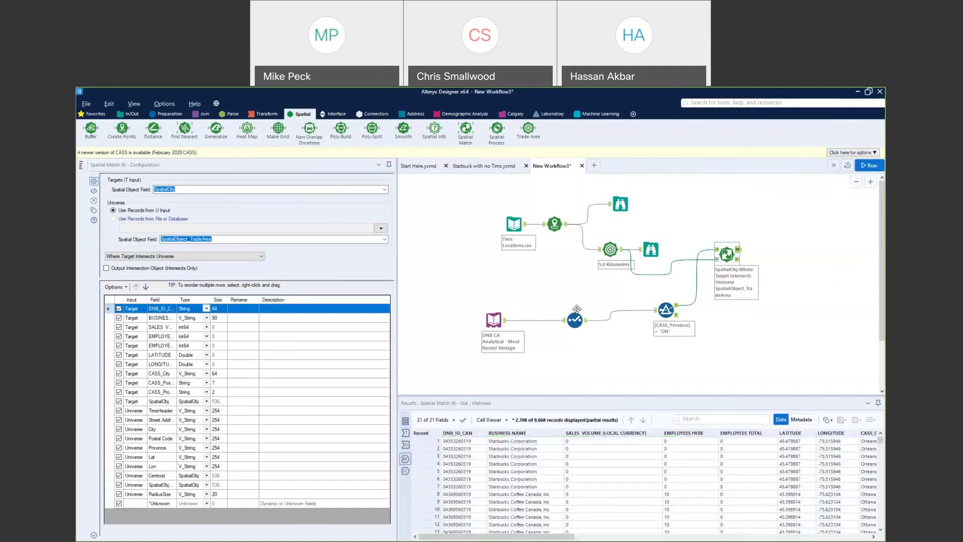
scroll(622, 442, "down", 3)
left_click(738, 259)
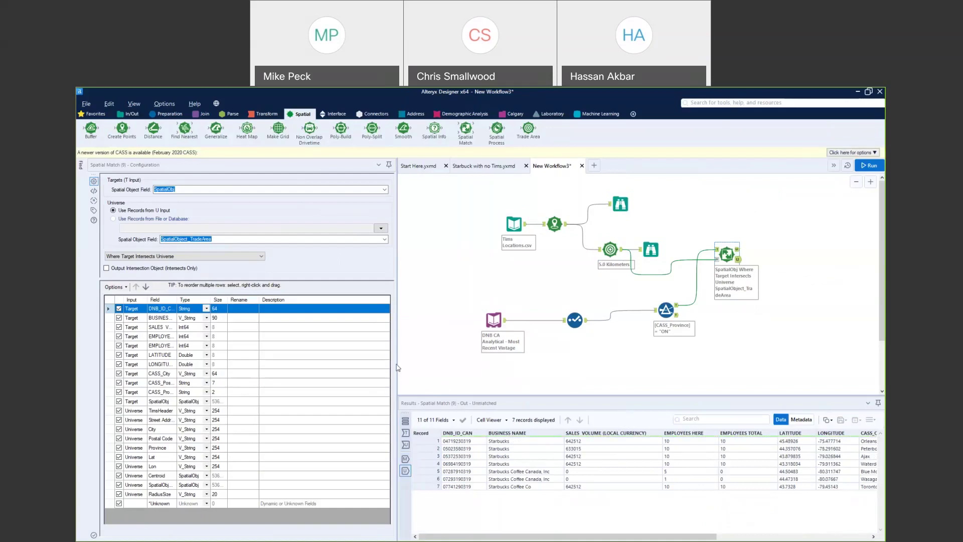
Widen the results area and check the unmatched Starbucks records across all columns, including their SpatialObj values
left_click_drag(400, 369, 244, 356)
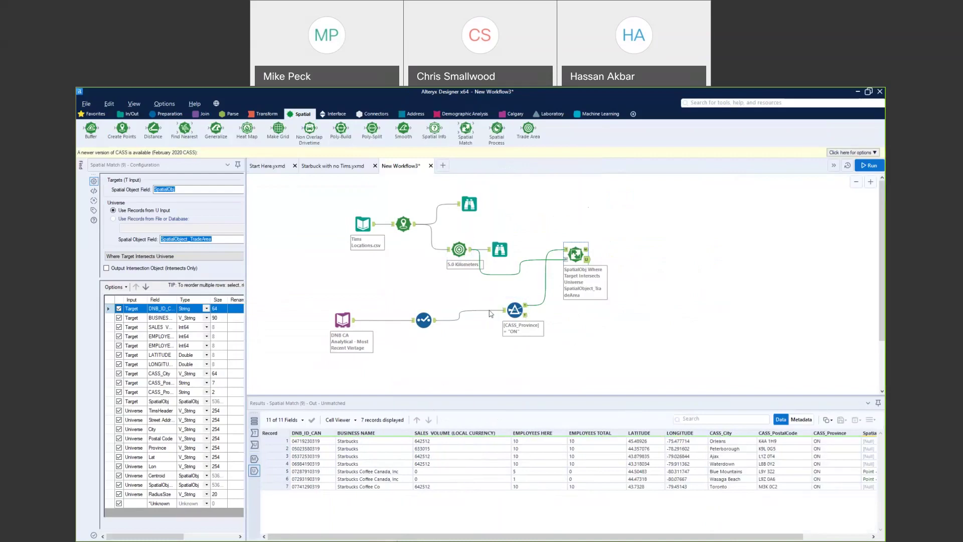
left_click(305, 450)
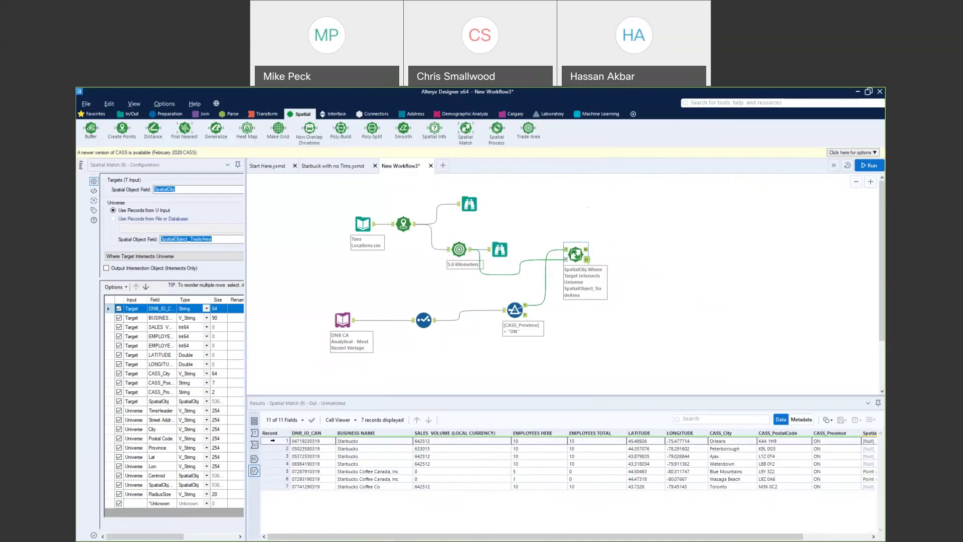
left_click_drag(551, 539, 619, 539)
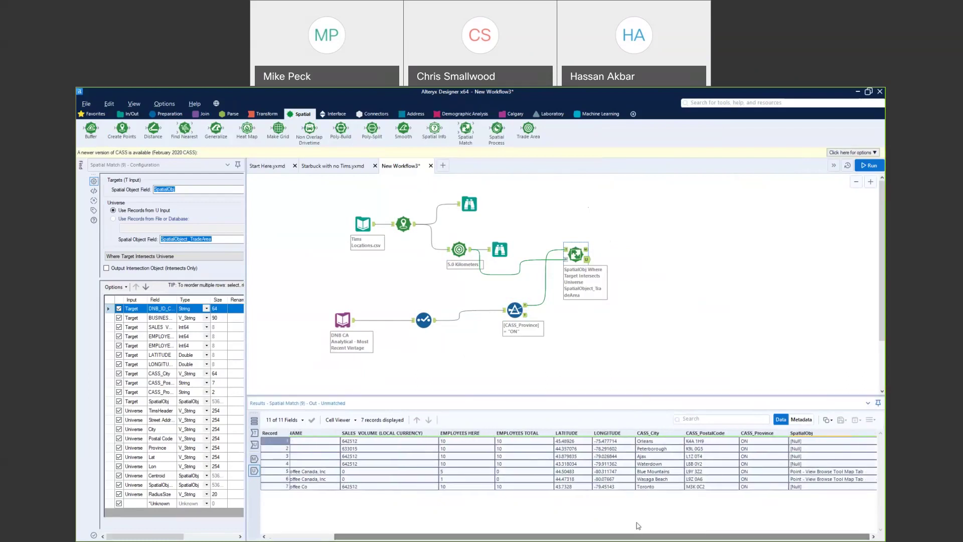
left_click_drag(358, 538, 292, 538)
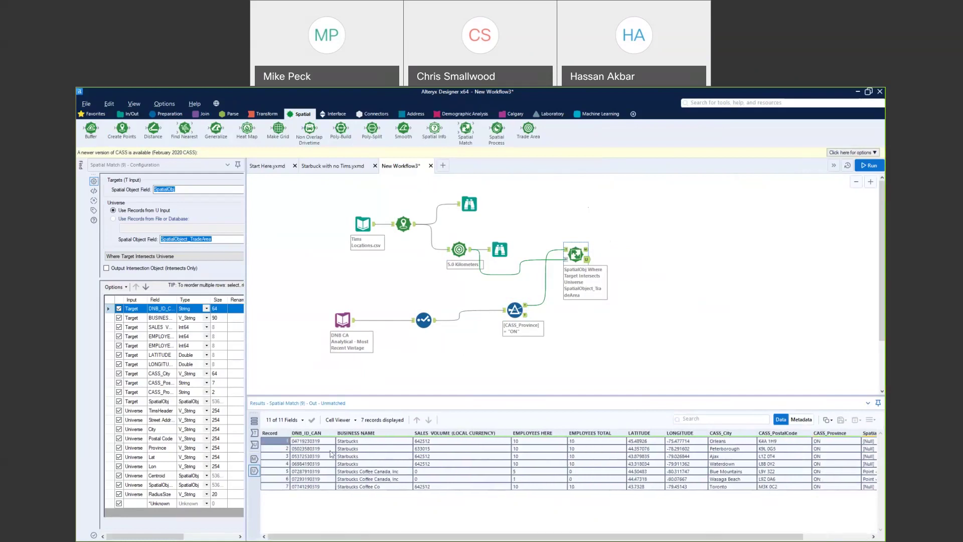
left_click(641, 390)
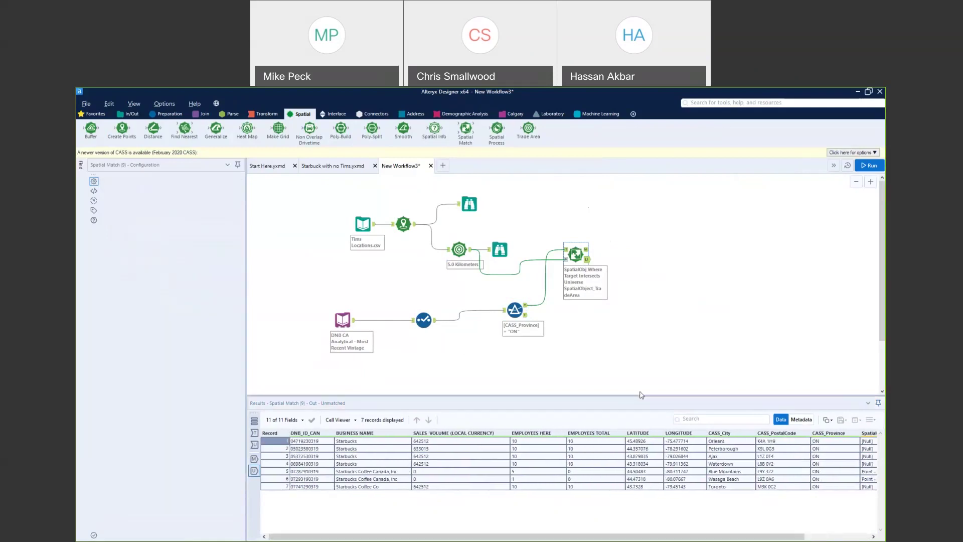
left_click(591, 255)
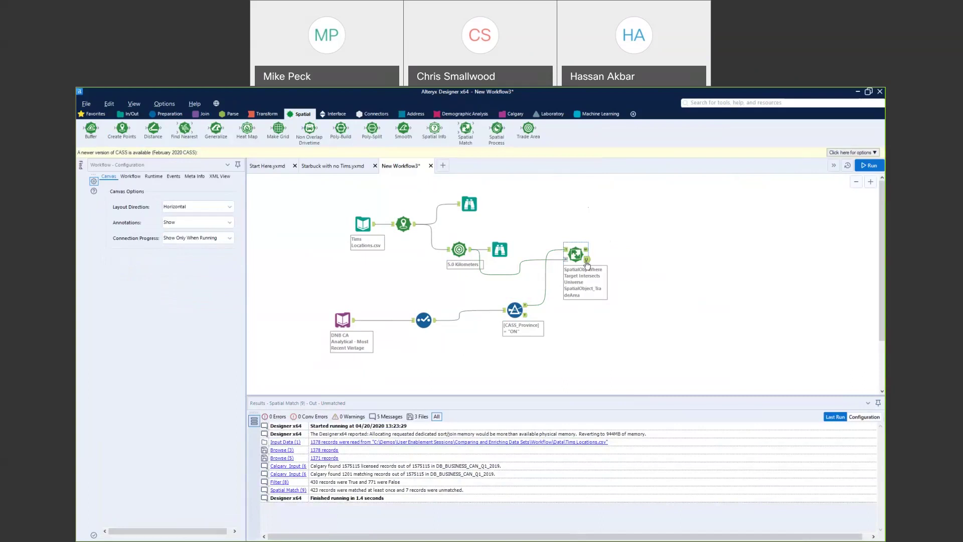
left_click_drag(470, 538, 535, 538)
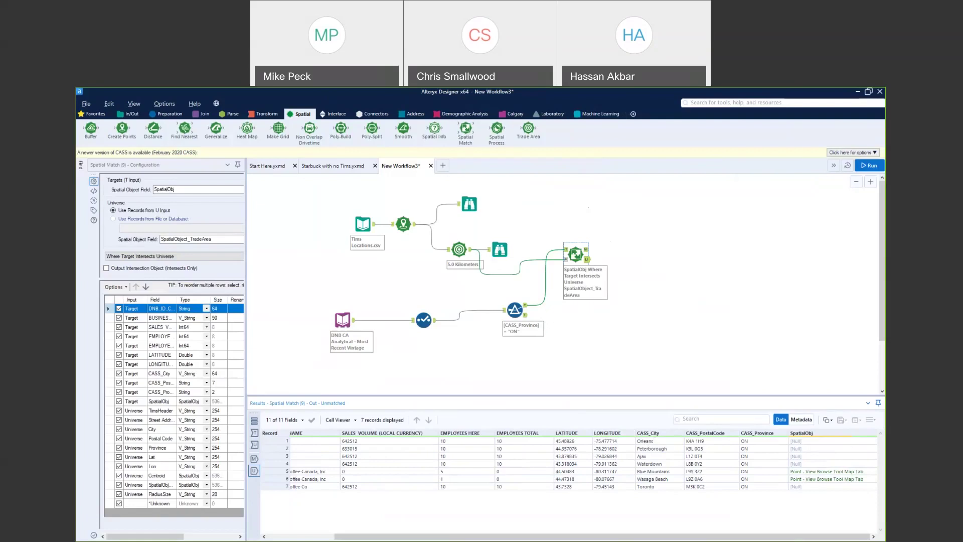
Insert a Formula tool between the Filter's True output and Spatial Match, spacing the Filter away from it
left_click(167, 114)
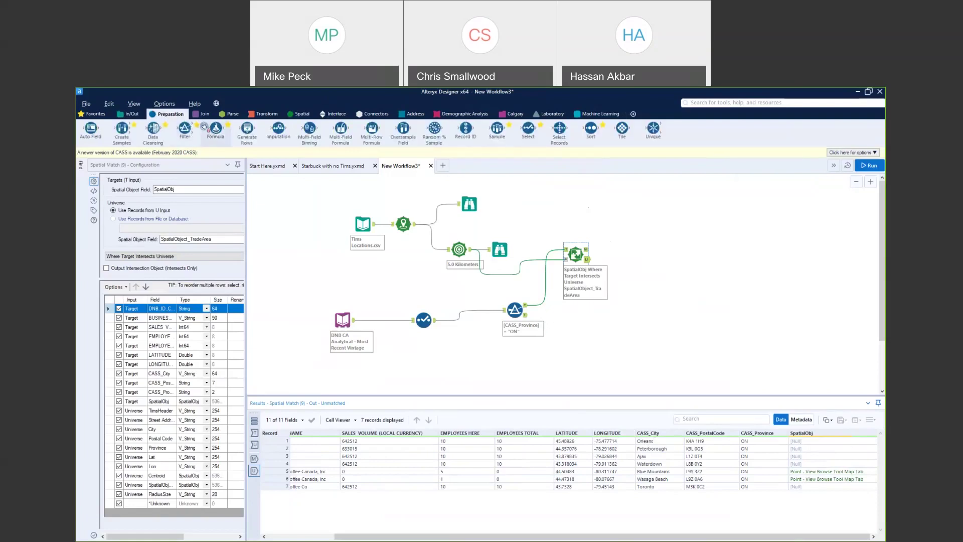
left_click_drag(204, 127, 480, 309)
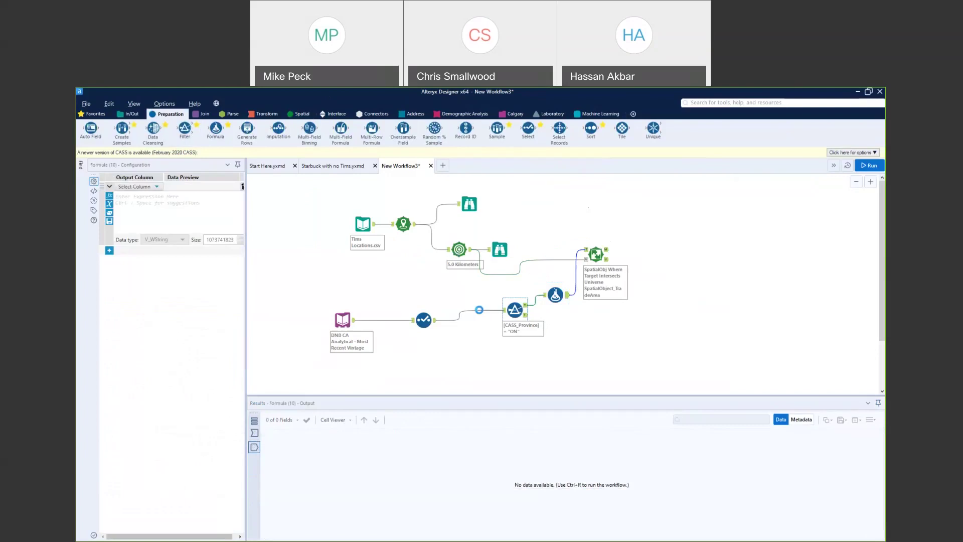
left_click(539, 299)
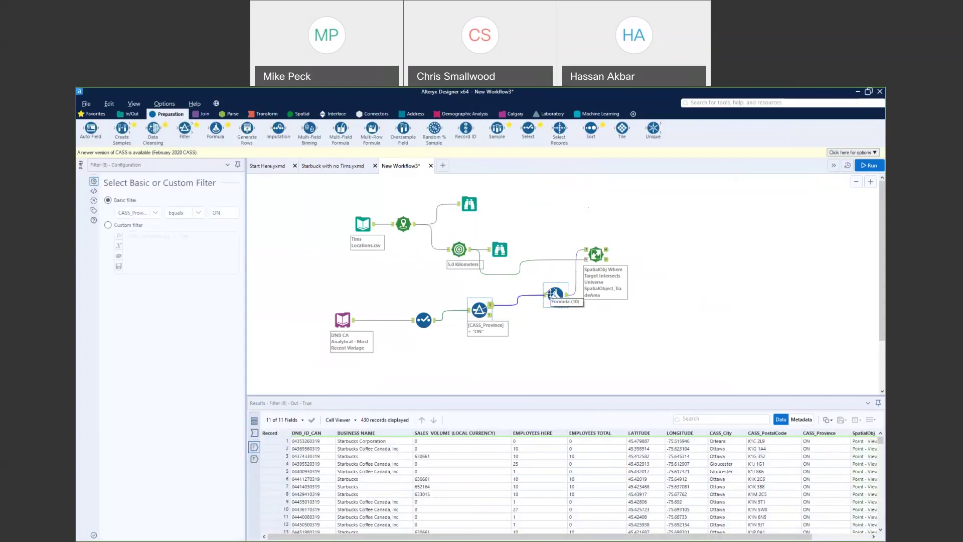
left_click(554, 295)
Widen the Formula tool's configuration area and choose the existing SpatialObj field as the output column
left_click_drag(246, 234, 411, 232)
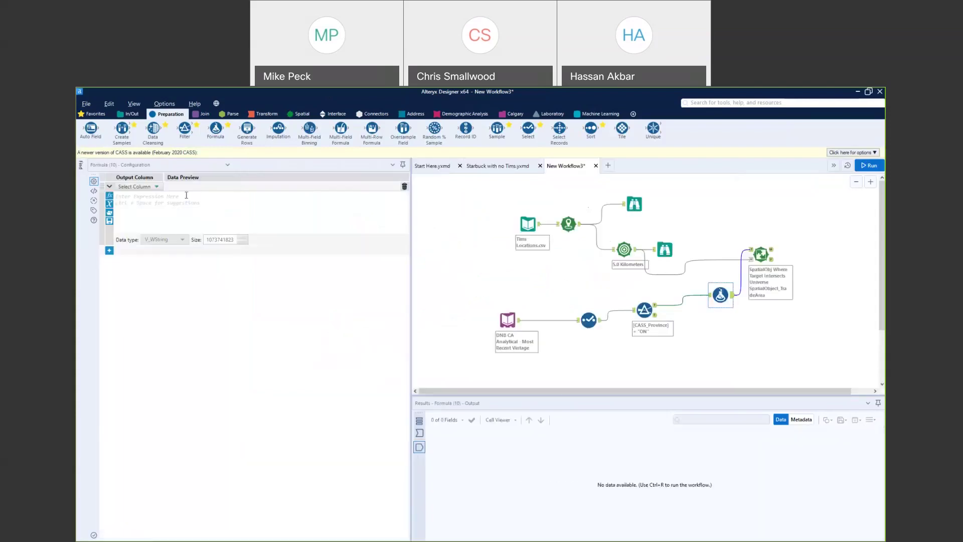
left_click(156, 187)
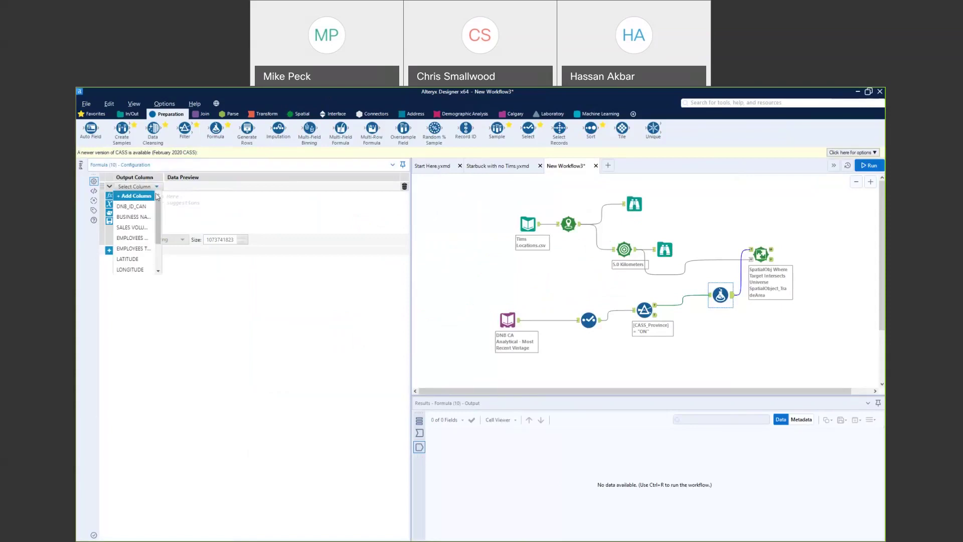
left_click_drag(159, 206, 160, 266)
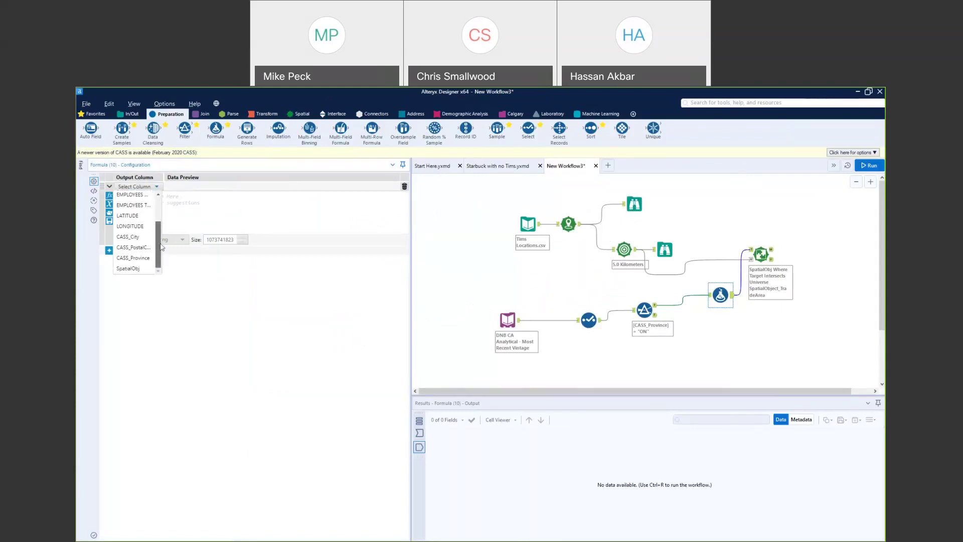
left_click(132, 270)
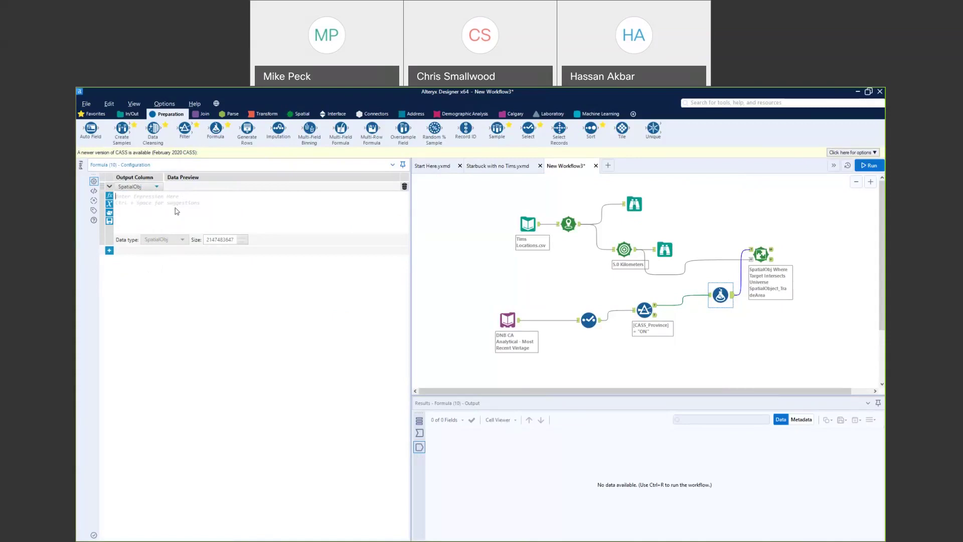
Start the SpatialObj expression with the condition "if isnull([SpatialObj]) then"
type("if ")
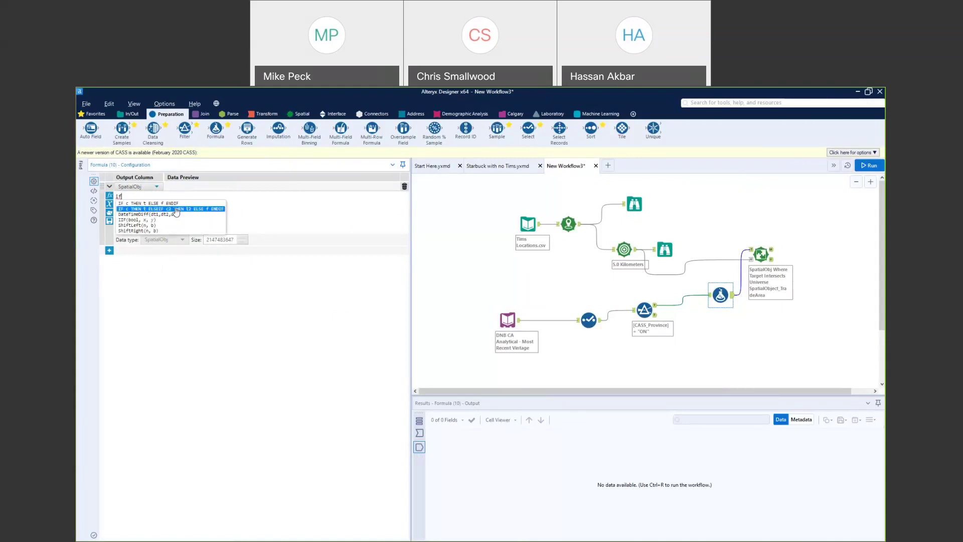
type("is")
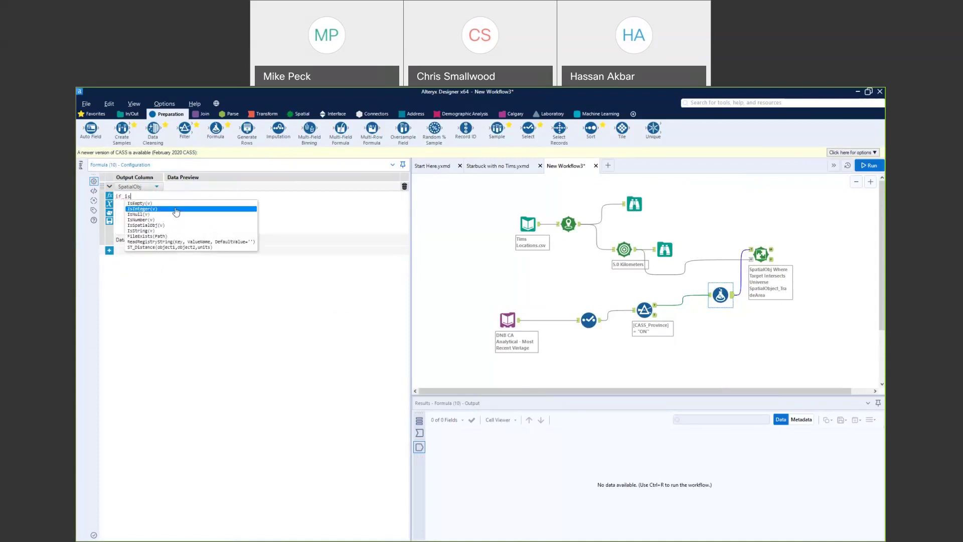
type("null(")
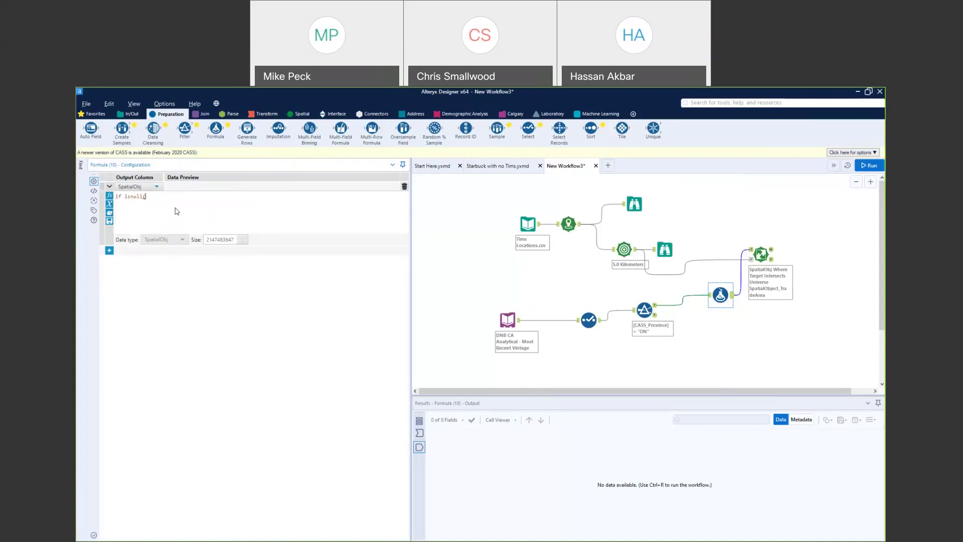
type("[s")
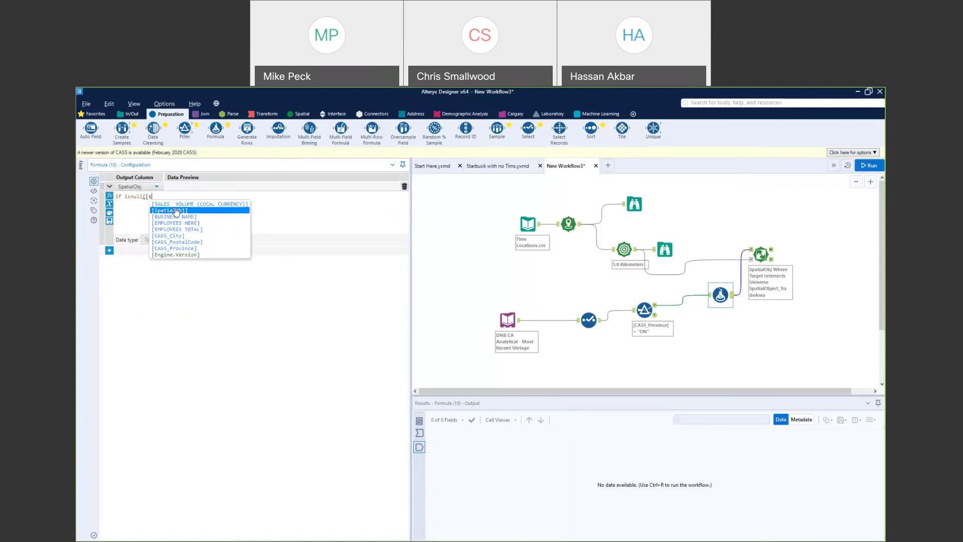
double_click(176, 210)
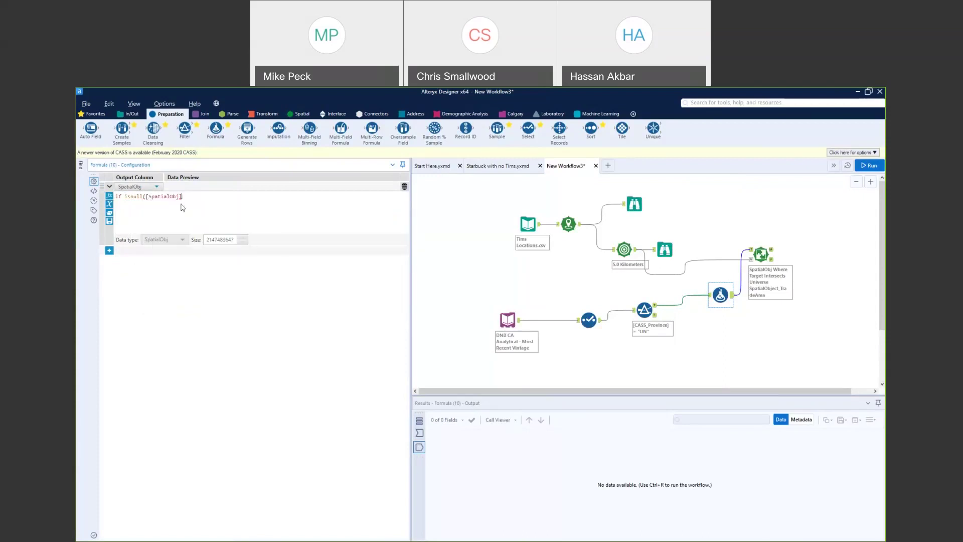
type("then")
left_click(183, 197)
type(")")
key("End")
Insert the spatial function ST_CreatePoint as the expression's then result, with [LONGITUDE] as x and [LATITUDE] as y
left_click(109, 195)
left_click(145, 208)
left_click(141, 287)
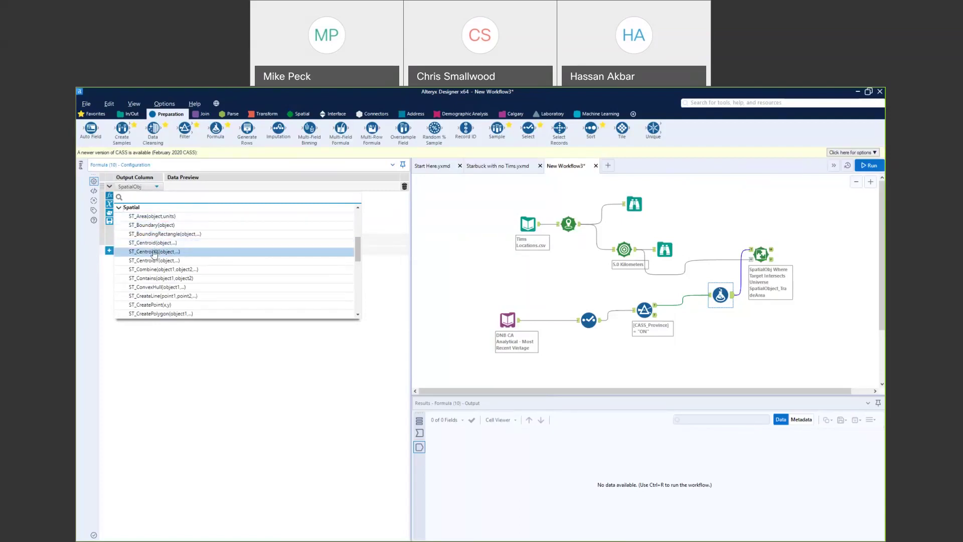
scroll(161, 266, "down", 2)
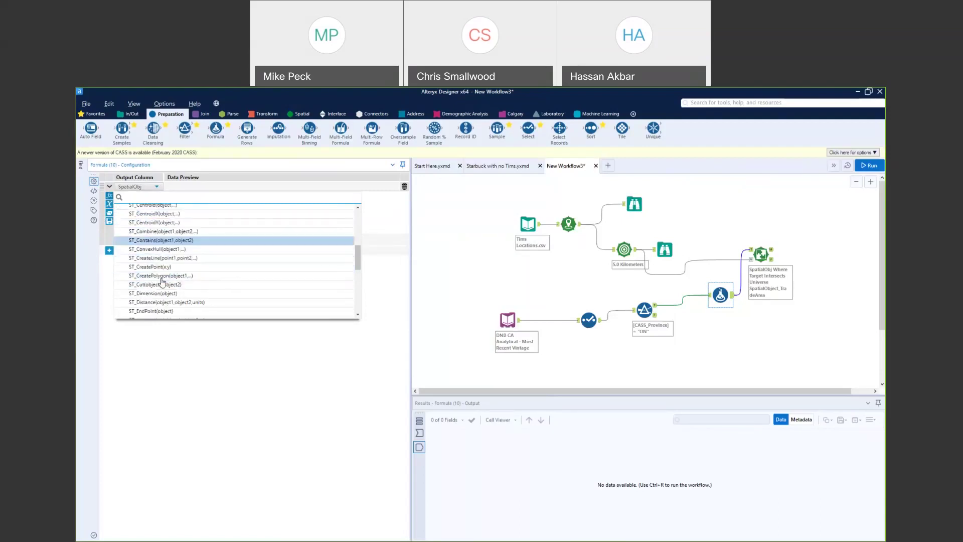
left_click(158, 263)
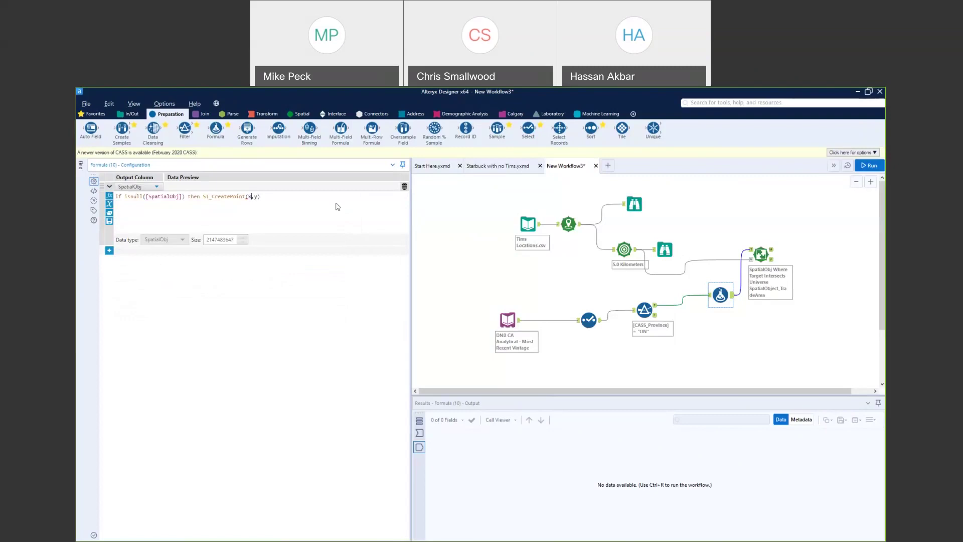
key("BackSpace")
type("[LO")
key("Return")
key("BackSpace")
type("[l")
key("Return")
Complete the expression with "else [SpatialObj] endif" so existing spatial objects are kept
type(") else")
type("[SpatialObj]")
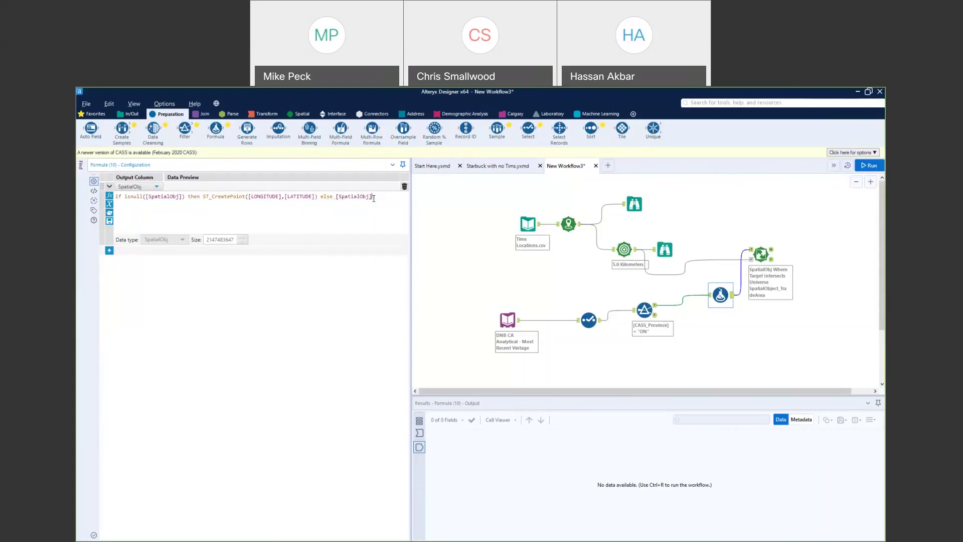
type(" edn")
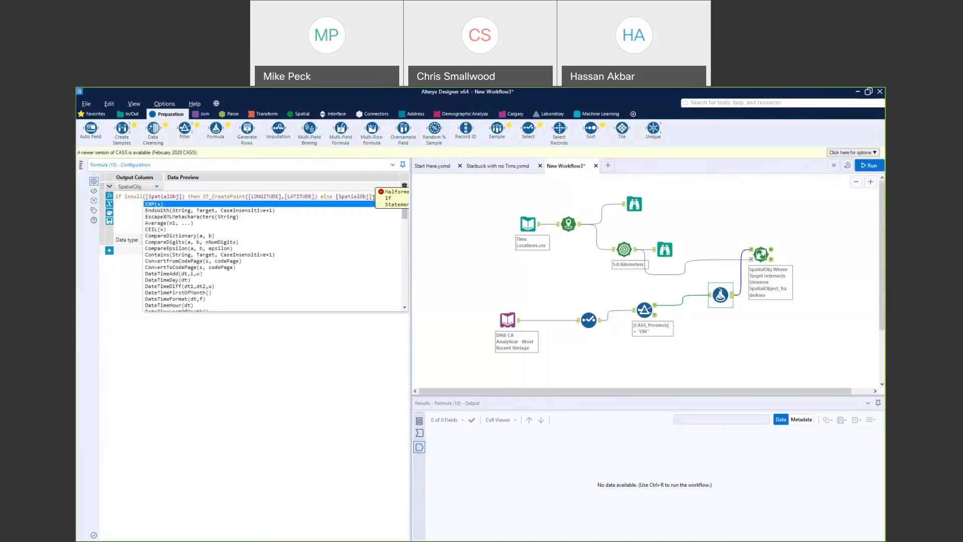
key("BackSpace")
key("BackSpace")
key("BackSpace")
type("endif")
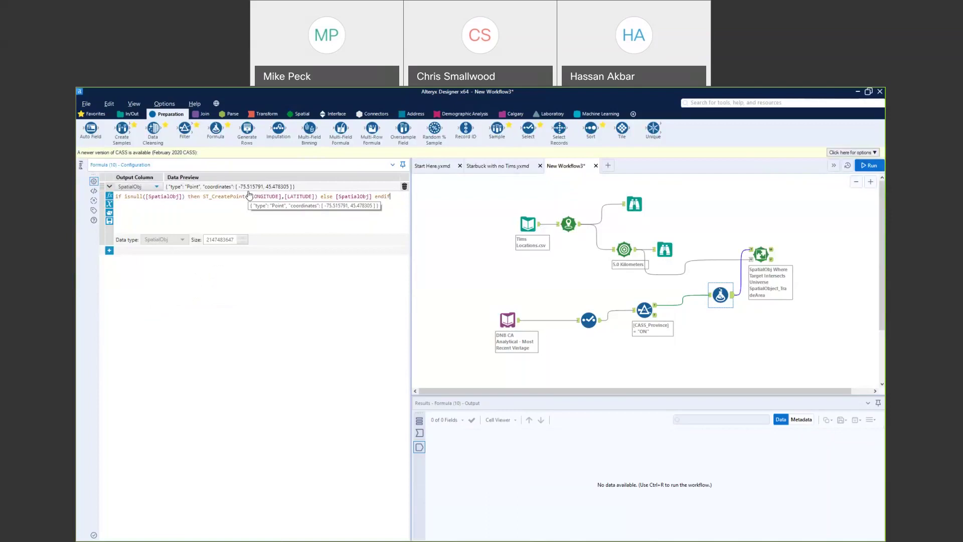
Add Browse tools to both the matched and unmatched outputs of the Spatial Match tool and run the workflow
left_click(300, 114)
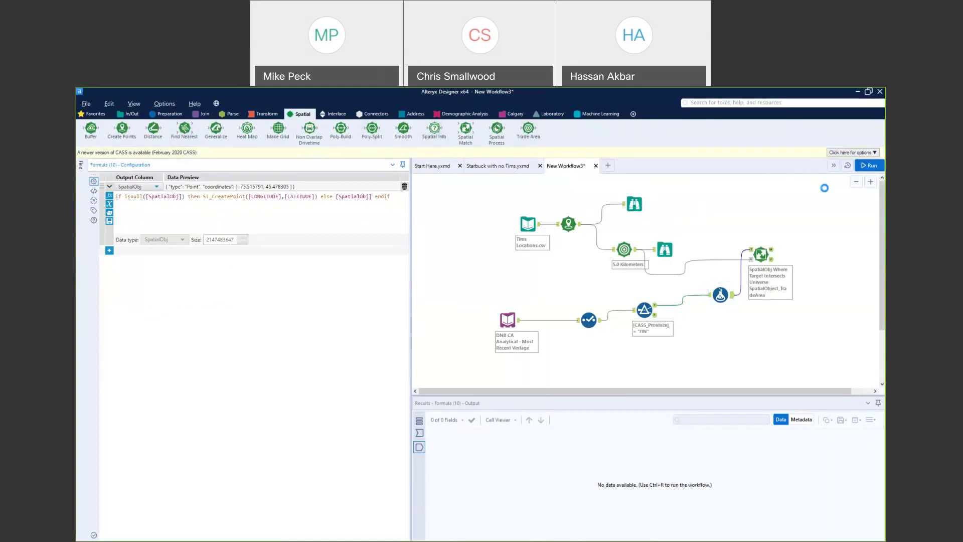
left_click(868, 166)
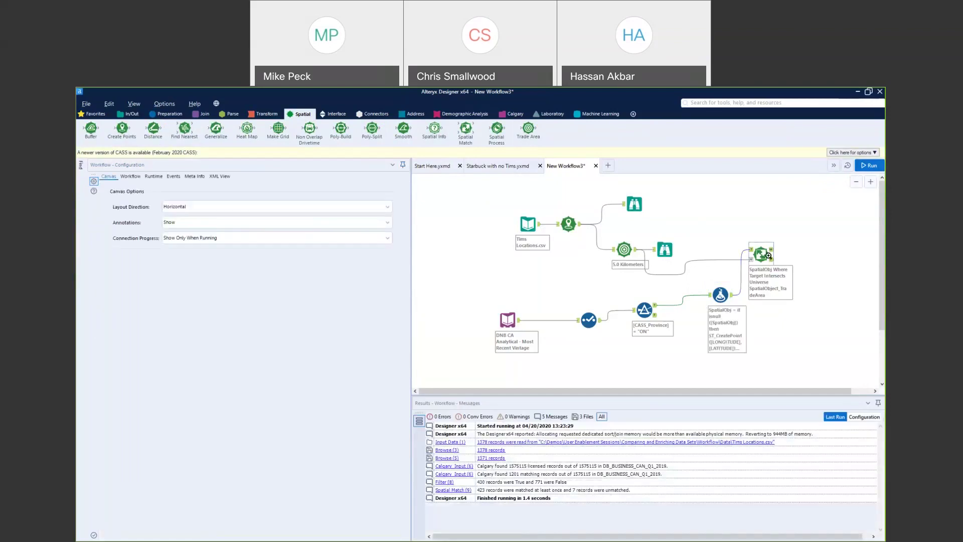
left_click(768, 255)
right_click(767, 254)
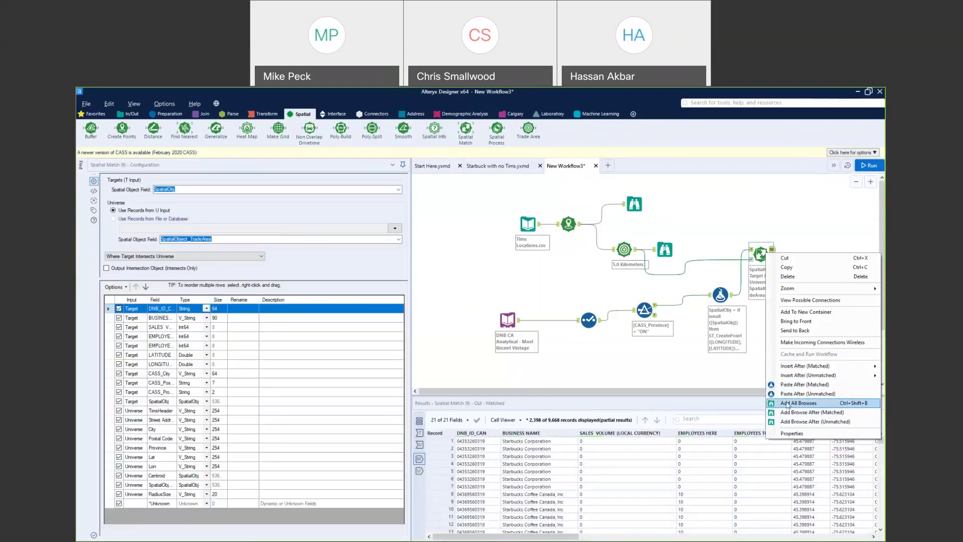
left_click(788, 404)
key("ctrl+r")
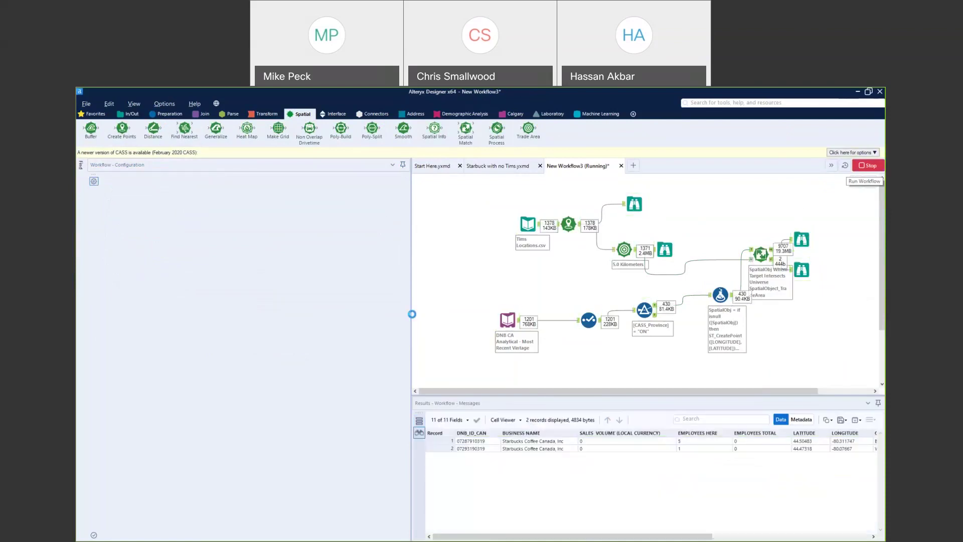
Examine the unmatched Starbucks records in a widened results table, including their latitude, longitude and CASS_City values
left_click_drag(409, 317, 294, 314)
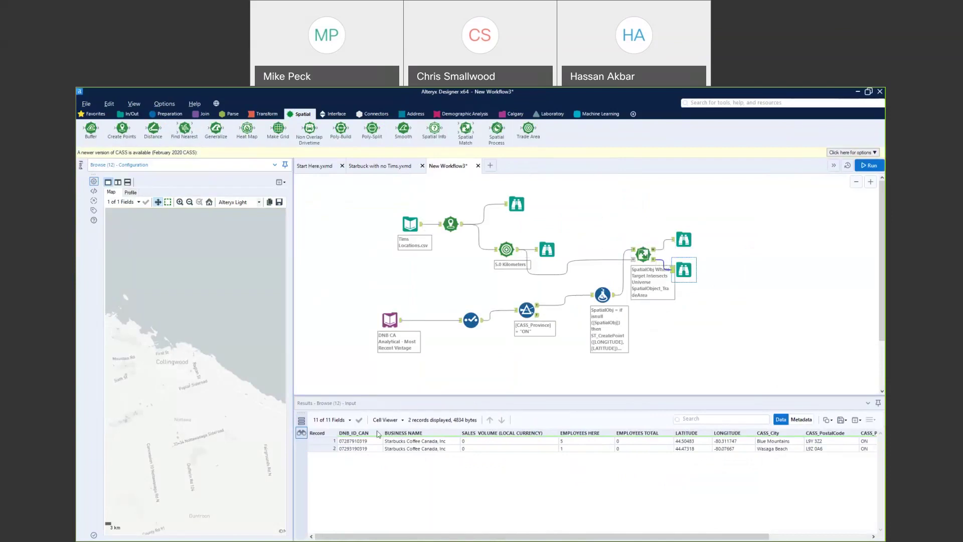
left_click(332, 442)
left_click(332, 449, "shift")
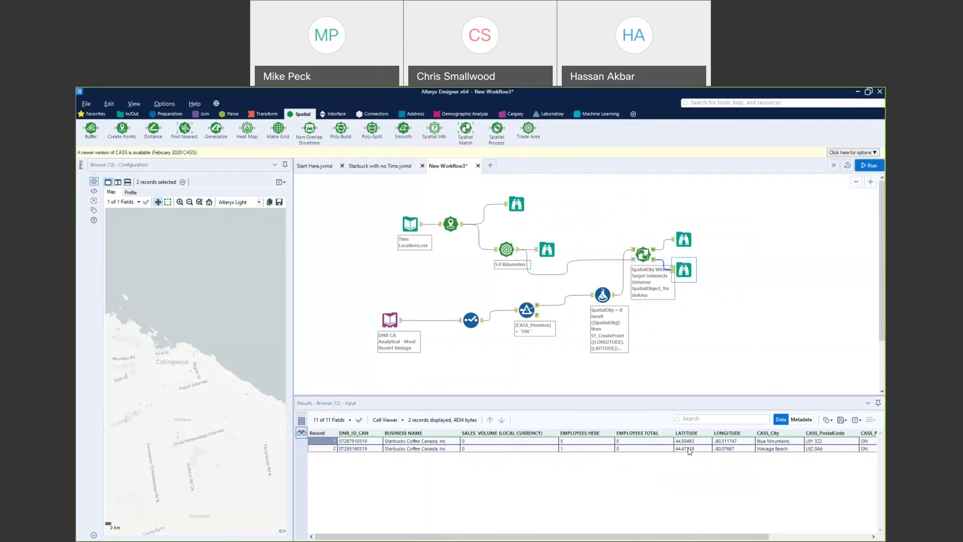
mouse_move(733, 538)
left_mouse_down()
mouse_move(763, 537)
mouse_move(733, 538)
left_mouse_up()
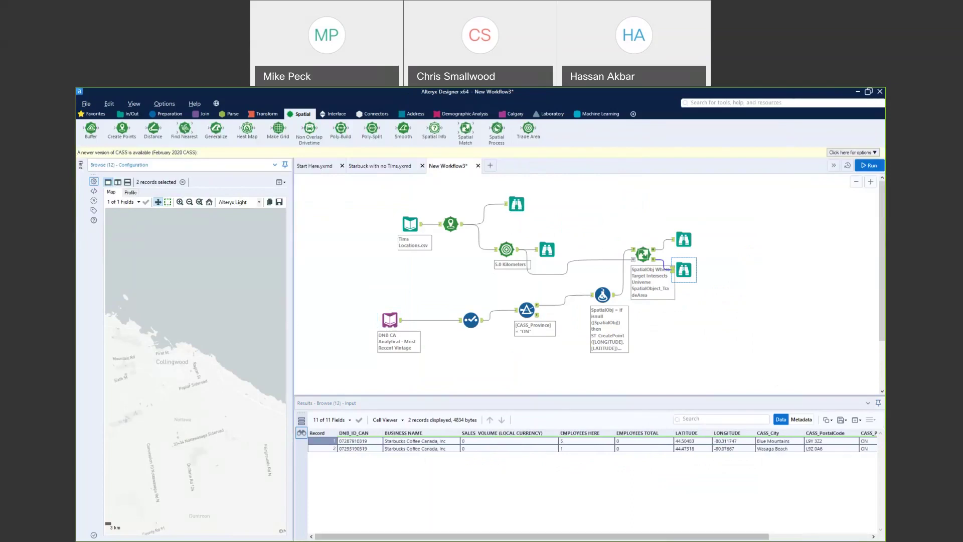
left_click_drag(675, 538, 734, 539)
left_click(704, 441)
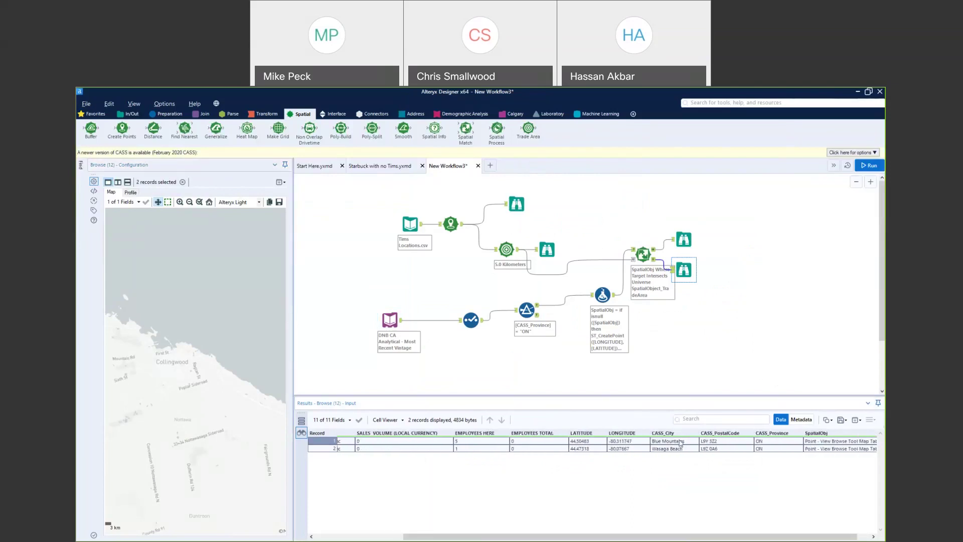
left_click(677, 449)
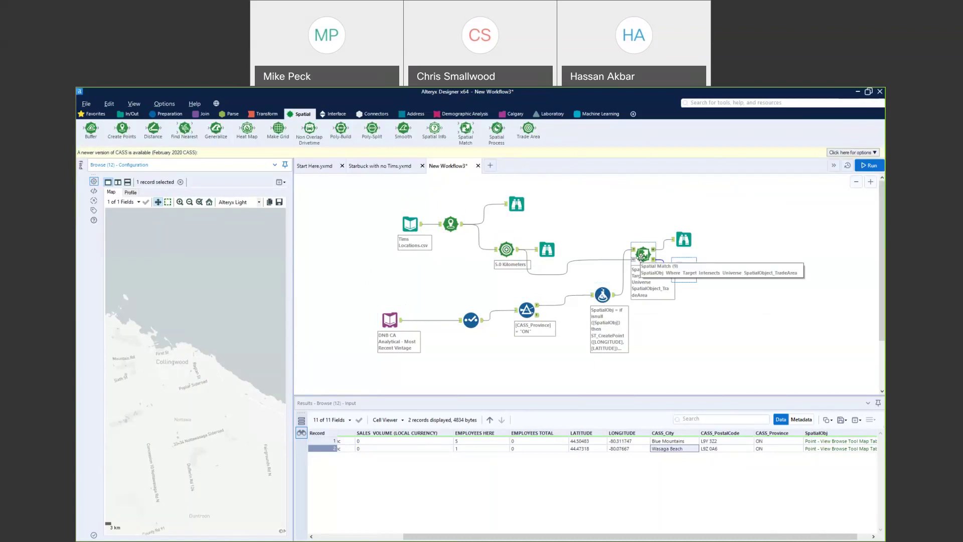
Review the Spatial Match configuration and the matched Starbucks records in its Browse output
left_click(642, 256)
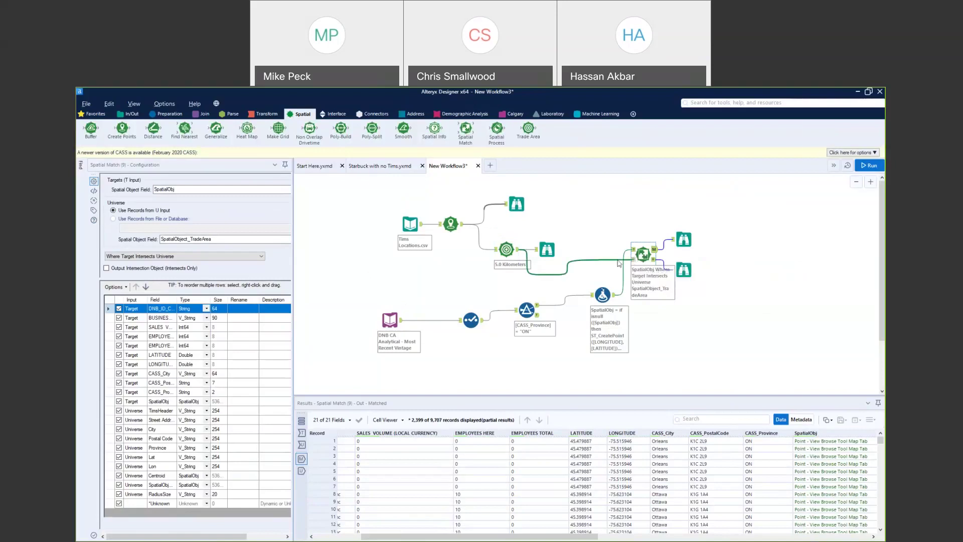
left_click(684, 239)
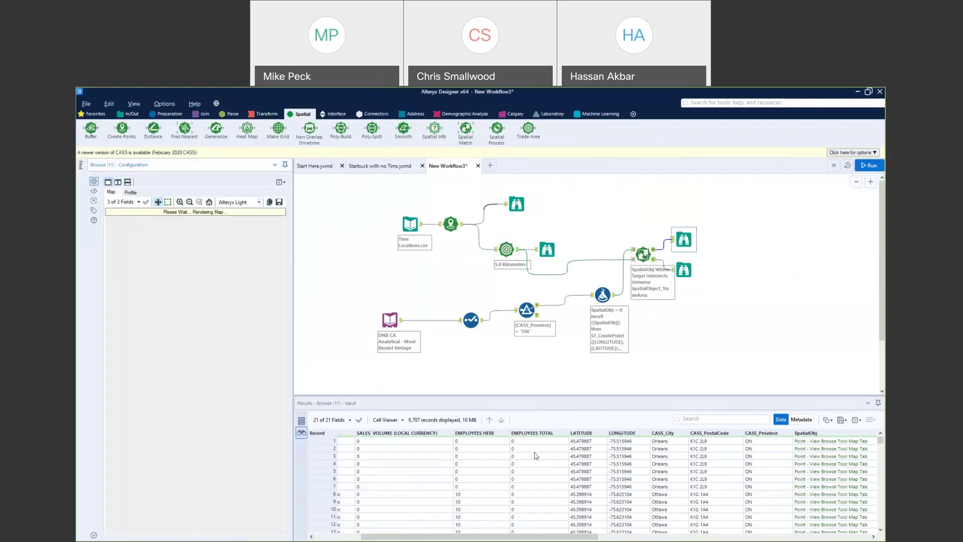
left_click_drag(549, 537, 503, 537)
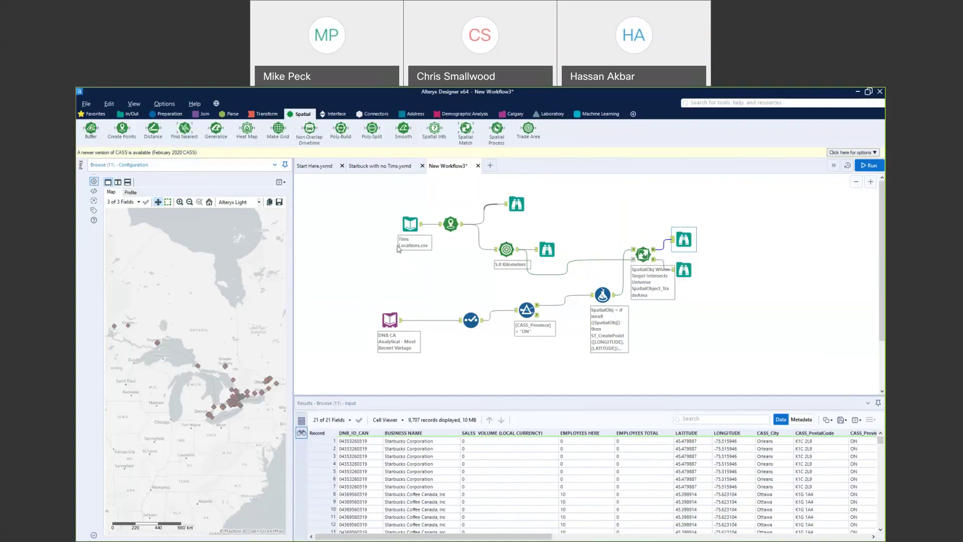
Inspect the unmatched Starbucks locations on an enlarged Browse map
left_click(683, 270)
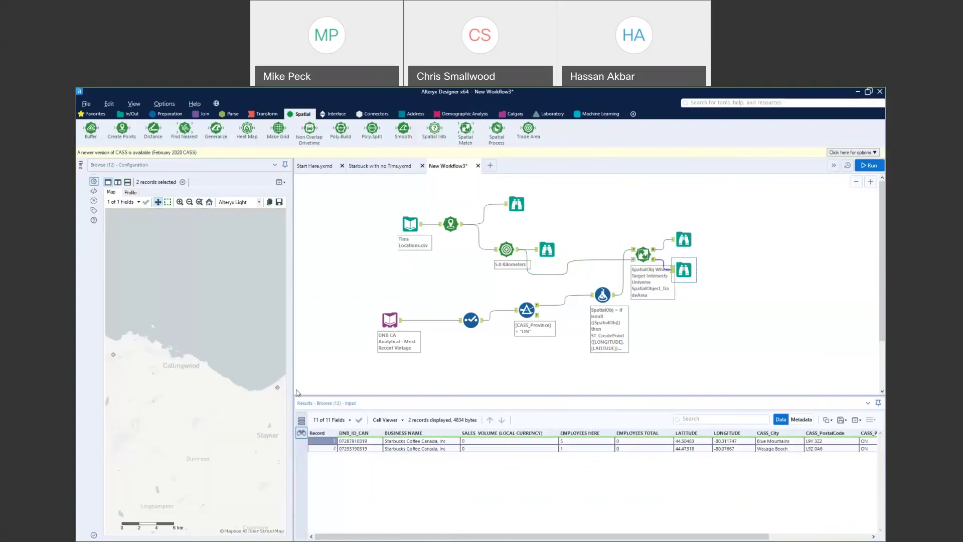
left_click_drag(293, 387, 467, 386)
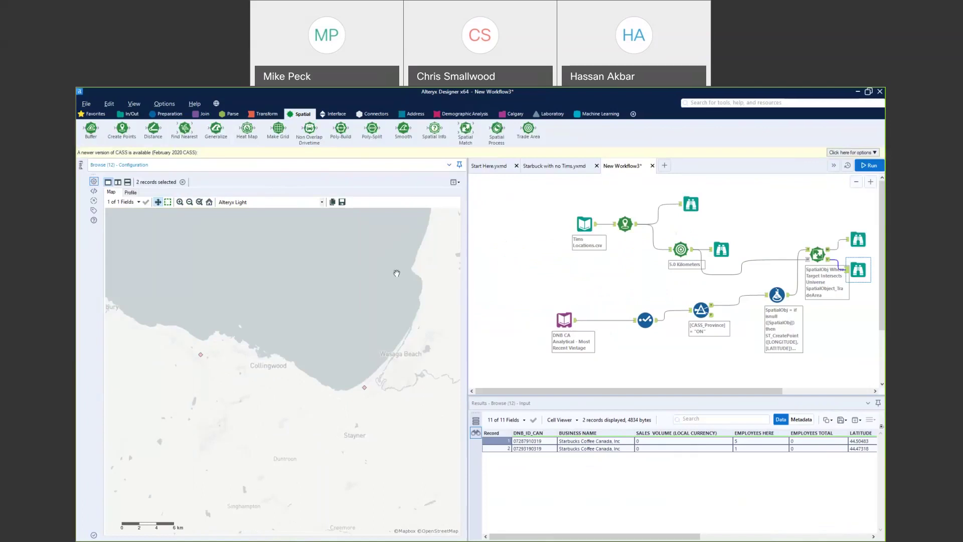
left_click_drag(468, 286, 308, 290)
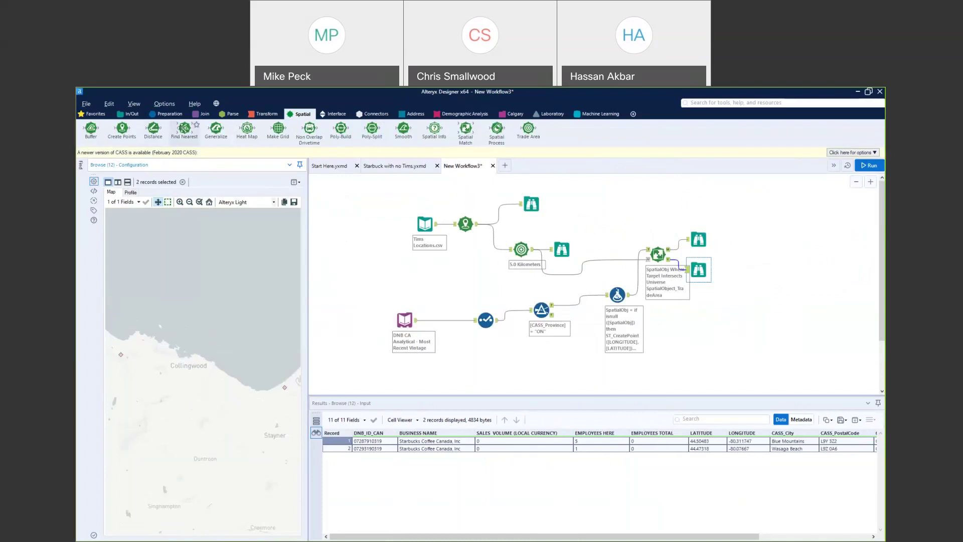
Add a Find Nearest tool with the geocoded Tims points as its universe and the Spatial Match's unmatched Starbucks as its targets
mouse_move(184, 128)
left_click_drag(184, 128, 177, 132)
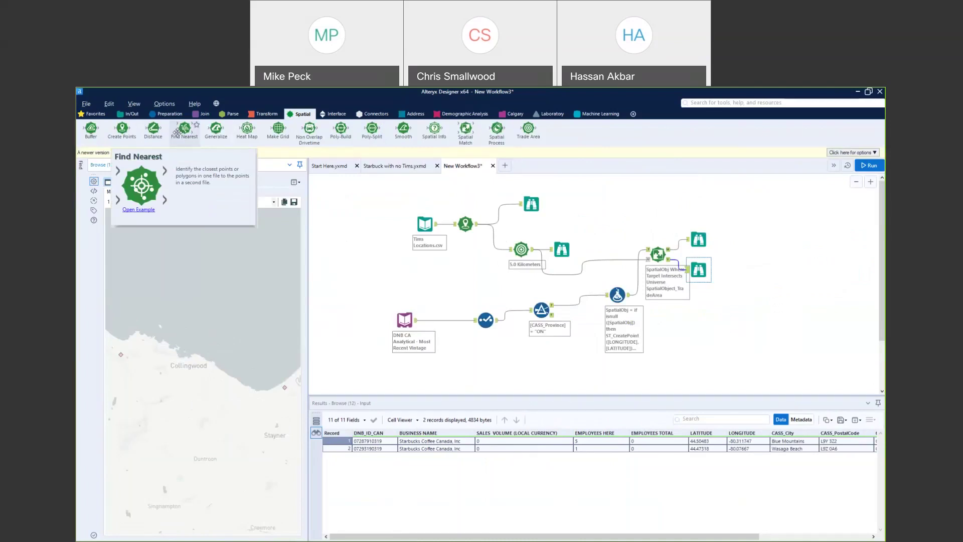
left_click_drag(177, 132, 740, 200)
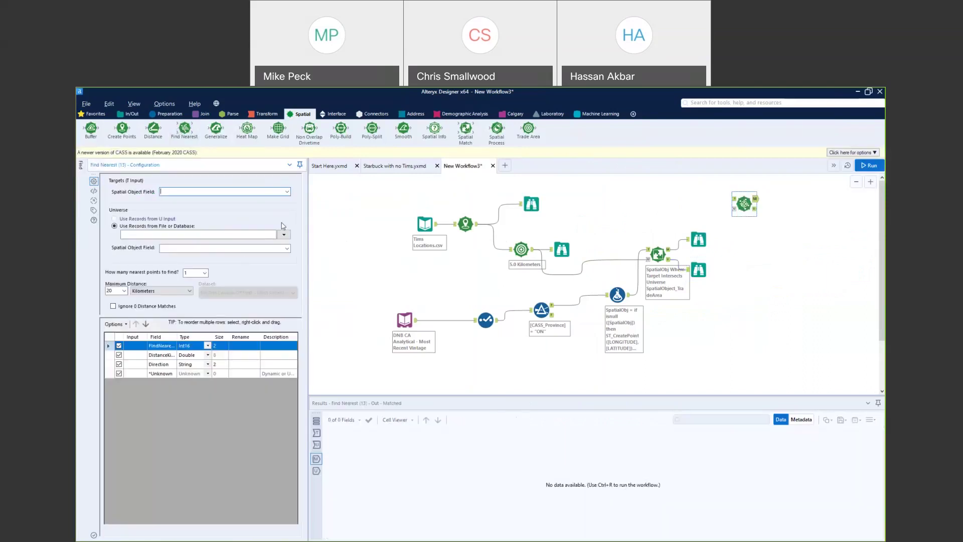
left_click_drag(480, 226, 733, 209)
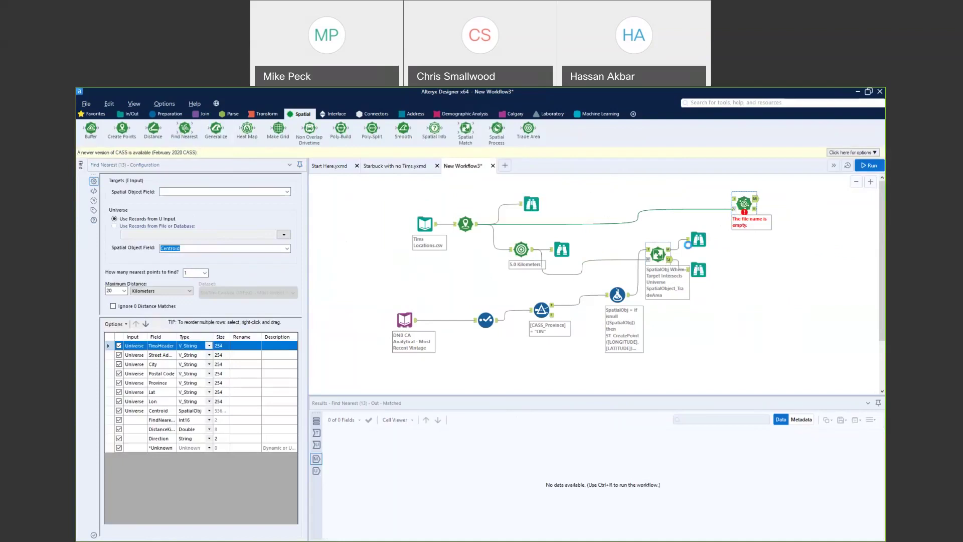
left_click_drag(726, 209, 735, 203)
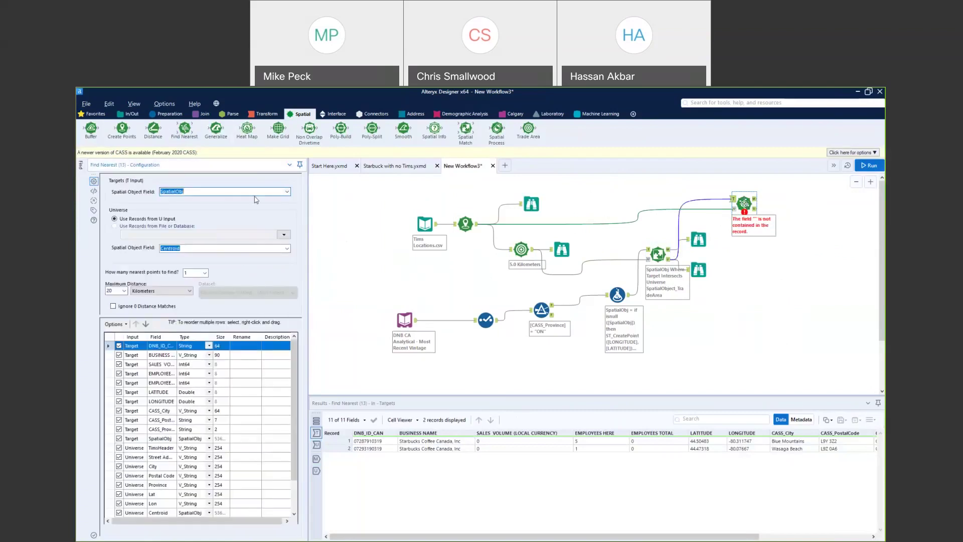
Check the Find Nearest options for universe spatial field, maximum distance and number of nearest points without changing them
left_click(287, 248)
left_click(287, 253)
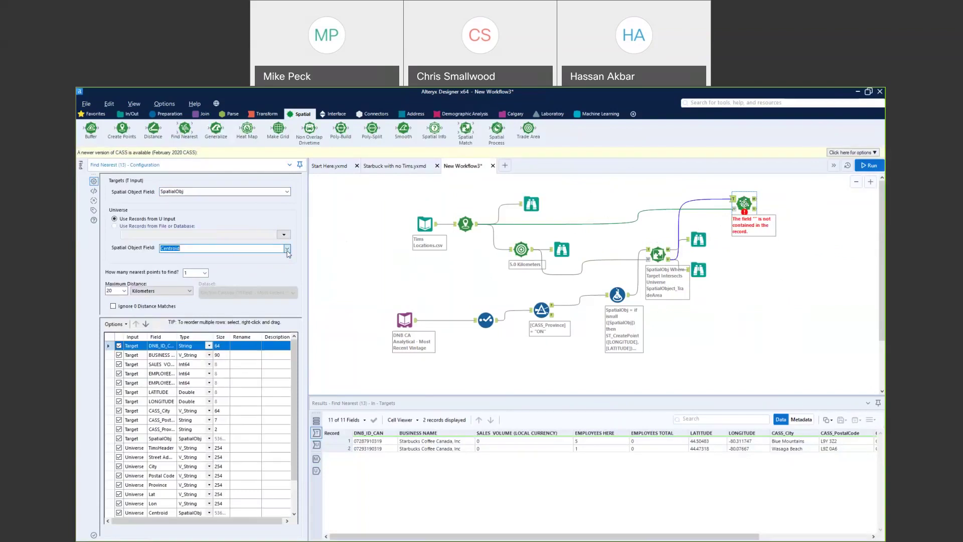
double_click(114, 290)
left_click(205, 273)
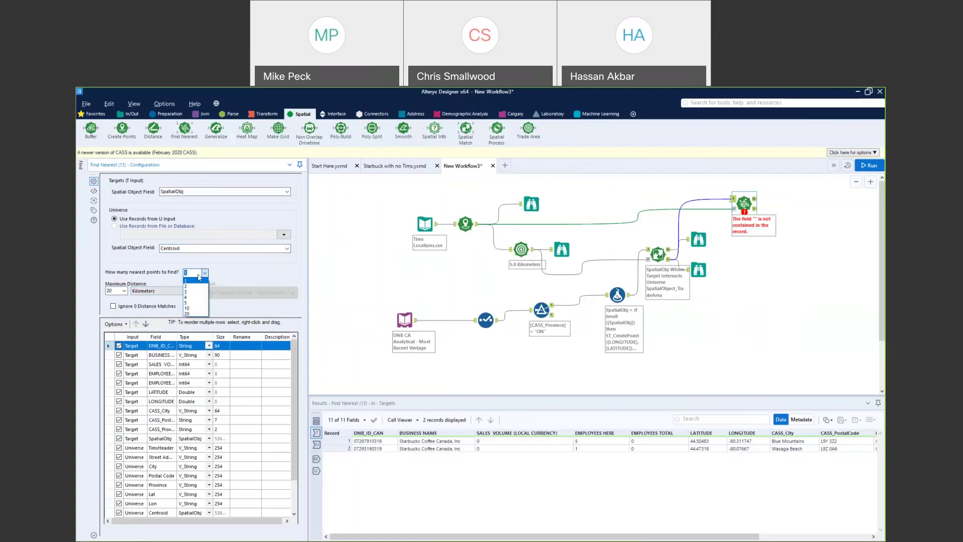
left_click(211, 258)
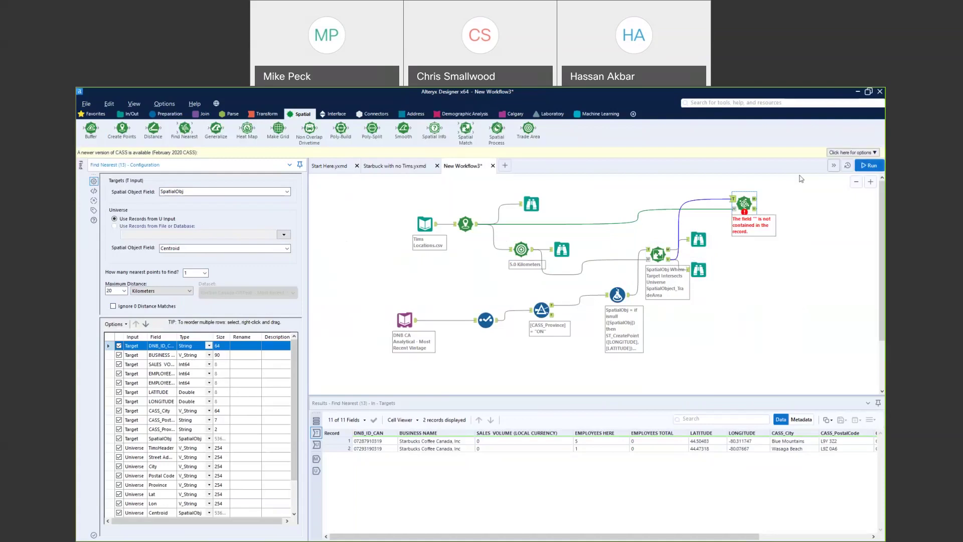
Add Browse tools to both outputs of the Find Nearest tool and run the workflow
right_click(746, 202)
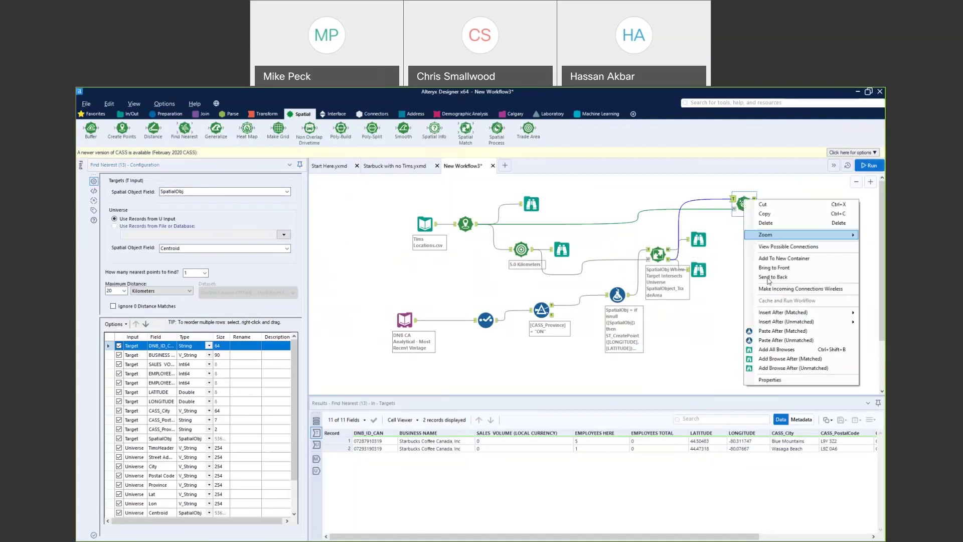
left_click(803, 352)
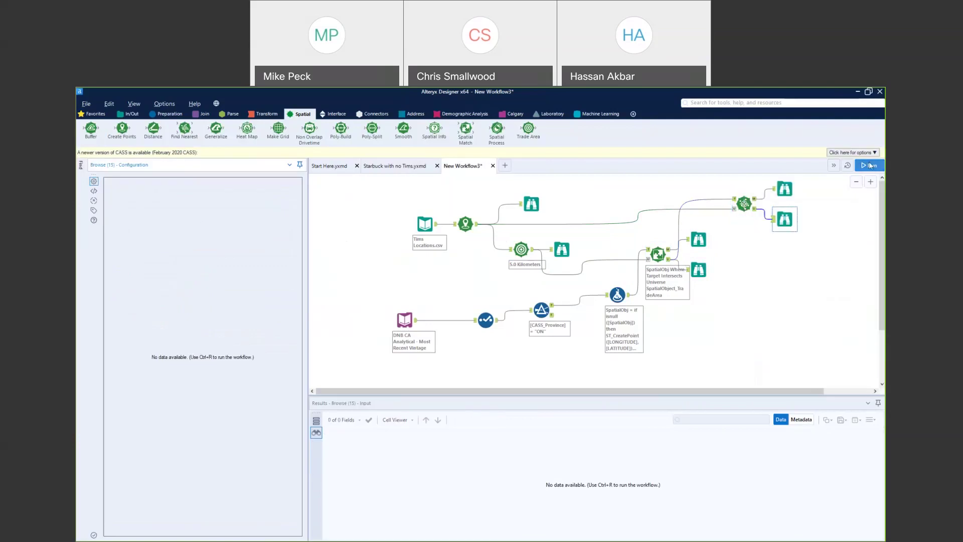
key("ctrl+r")
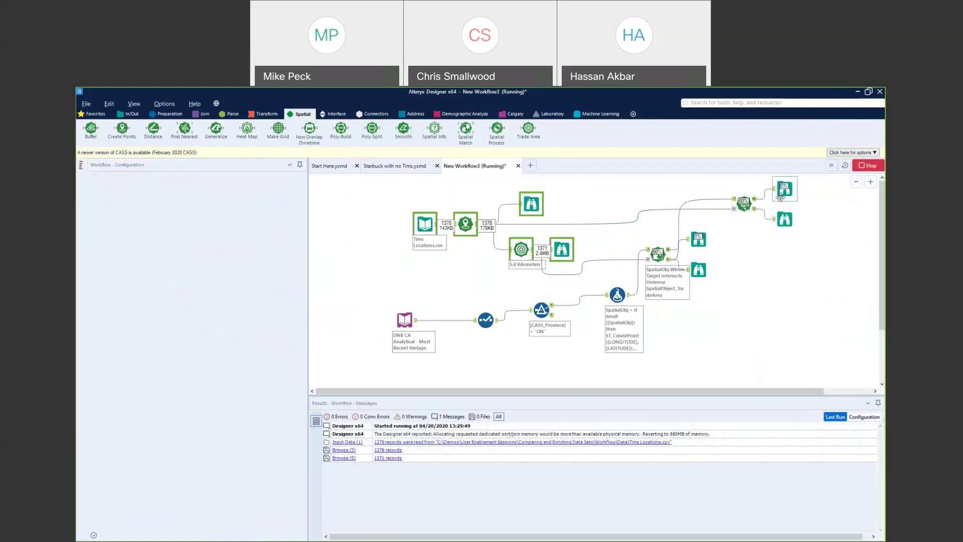
Examine the Find Nearest matched locations on an enlarged map and check the unmatched output
left_click(782, 192)
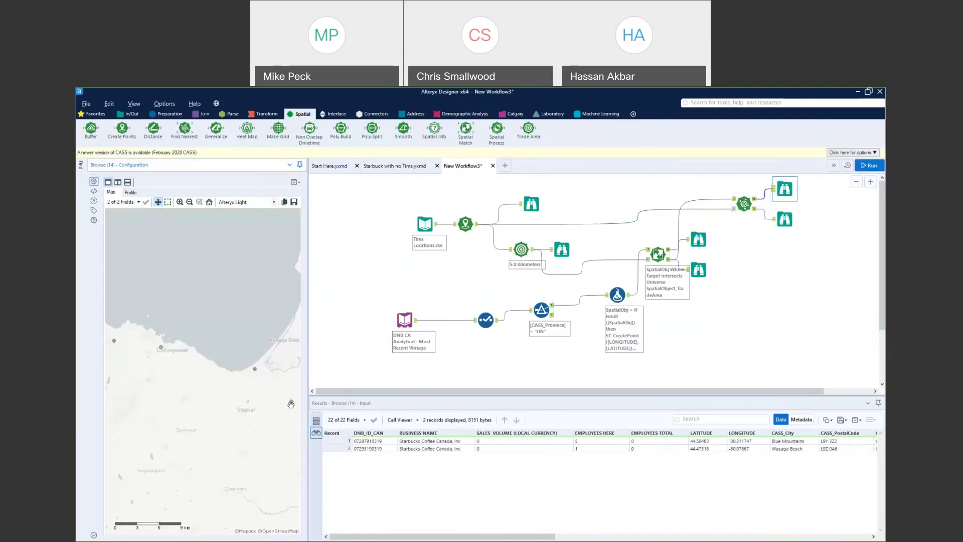
left_click(310, 369)
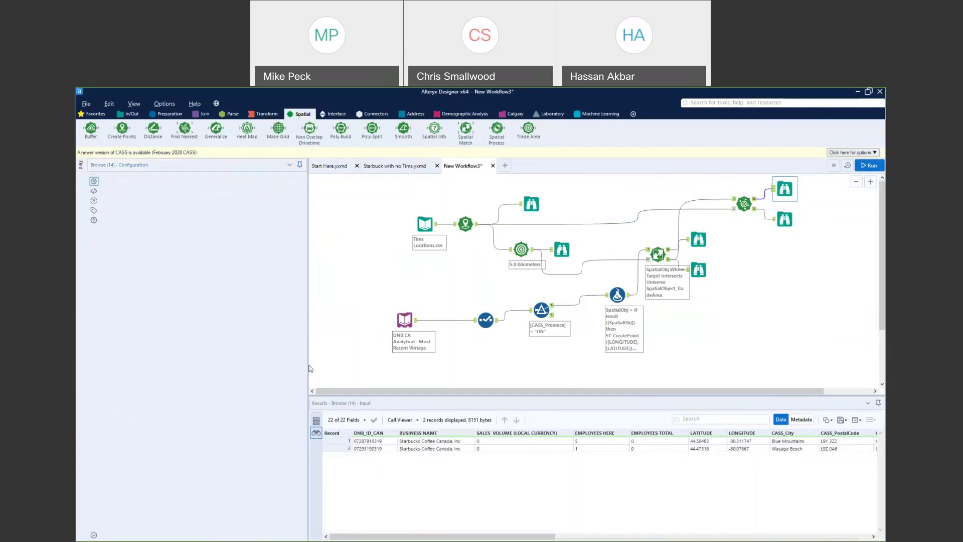
left_click_drag(308, 369, 504, 377)
left_click_drag(582, 391, 701, 391)
left_click(778, 218)
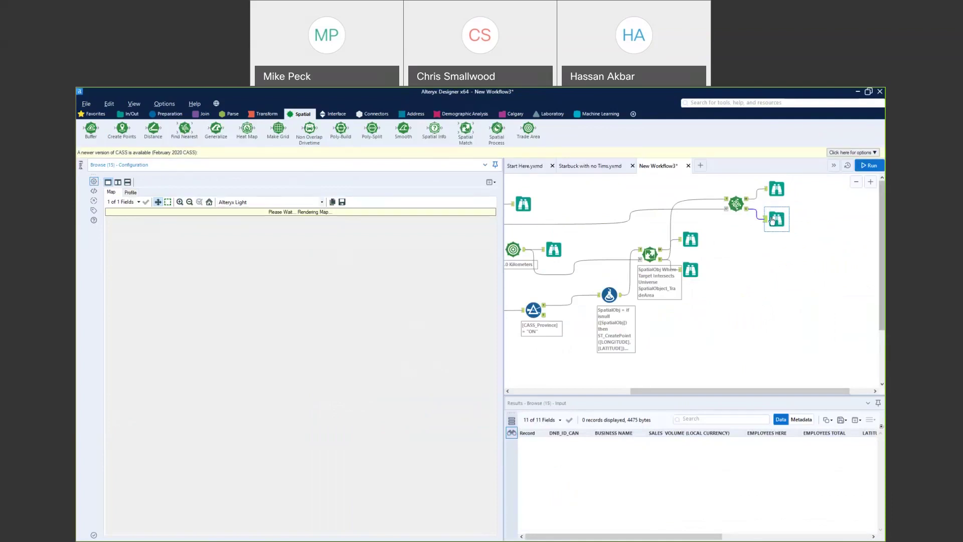
left_click(777, 188)
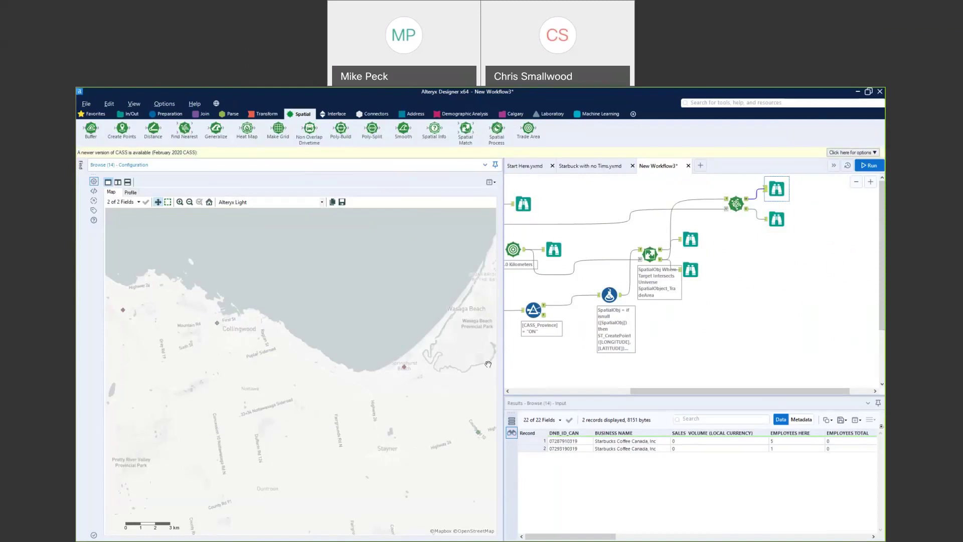
Inspect the nearest Tims details and the DistanceKilometers value of each matched Starbucks record in a widened results table
left_click_drag(504, 362, 284, 358)
scroll(587, 476, "right", 10)
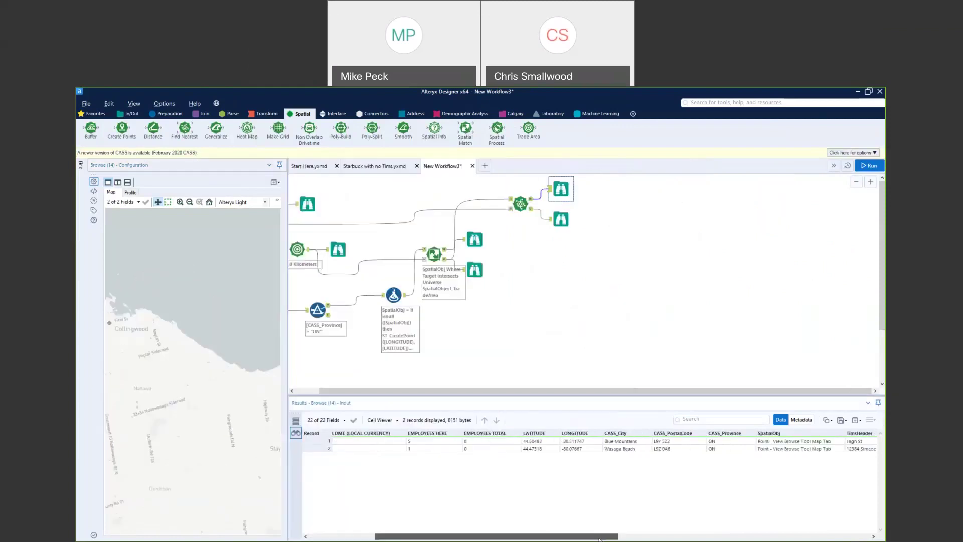
scroll(795, 459, "right", 5)
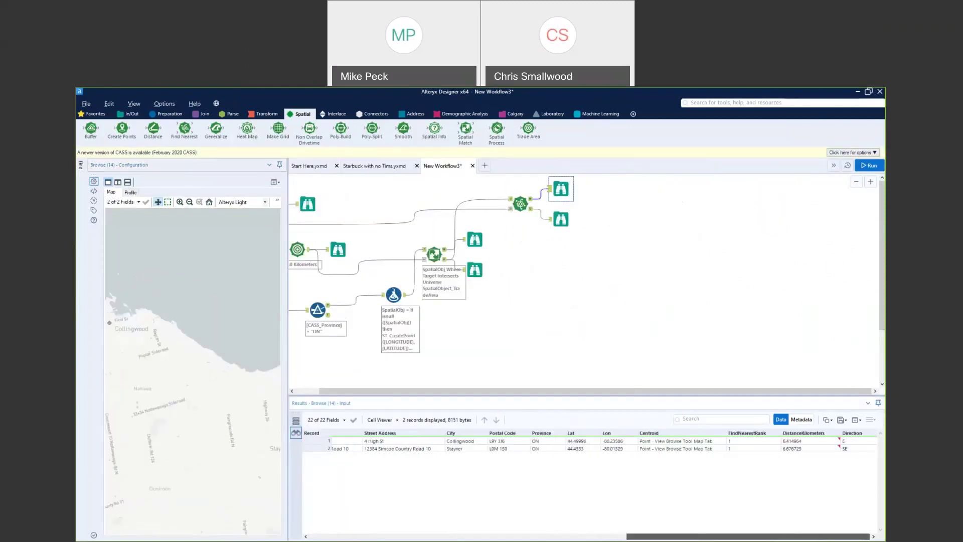
left_click(796, 442)
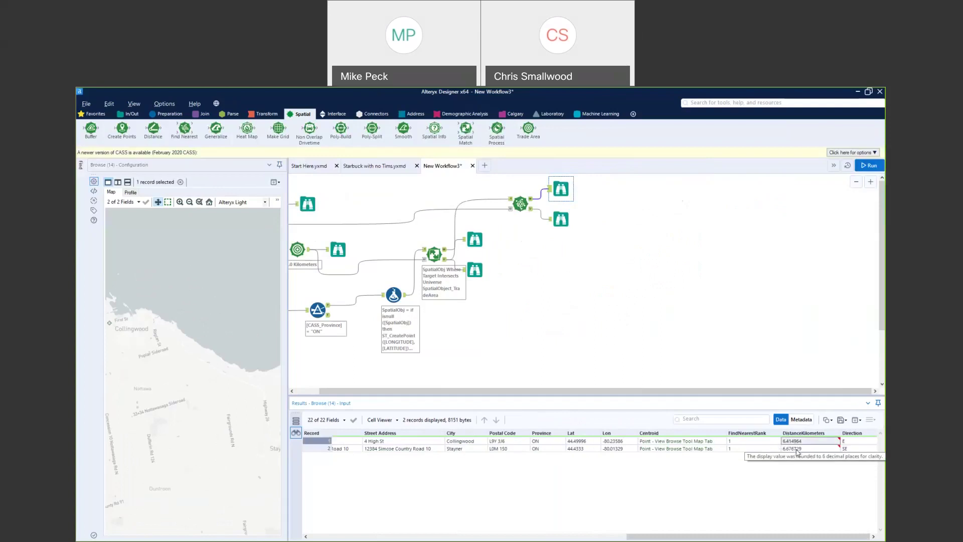
left_click(798, 448)
left_click(796, 441)
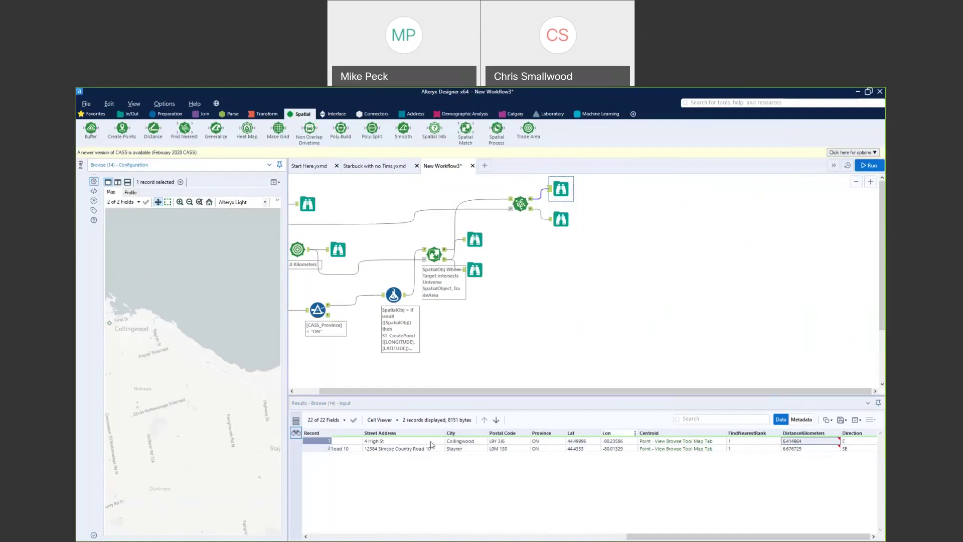
left_click_drag(388, 391, 365, 390)
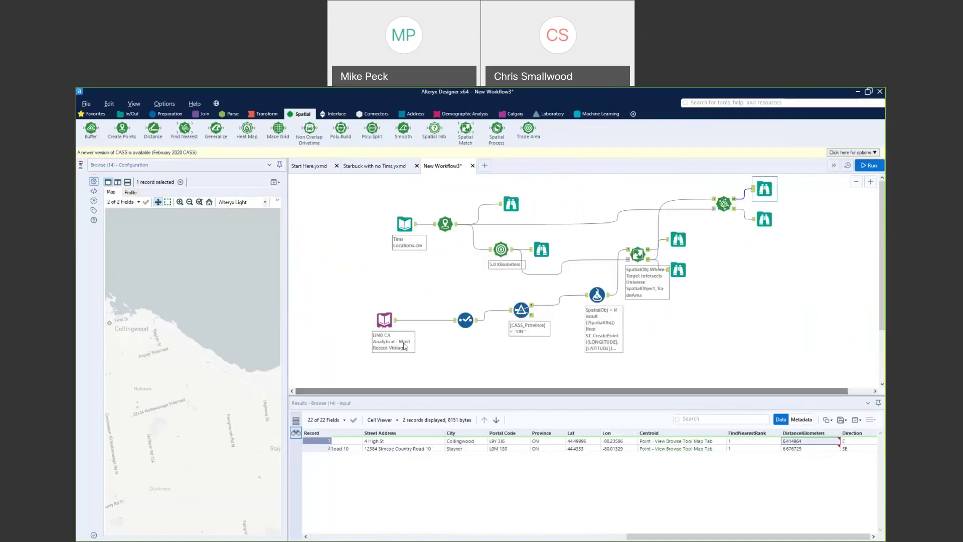
scroll(400, 344, "down", 3)
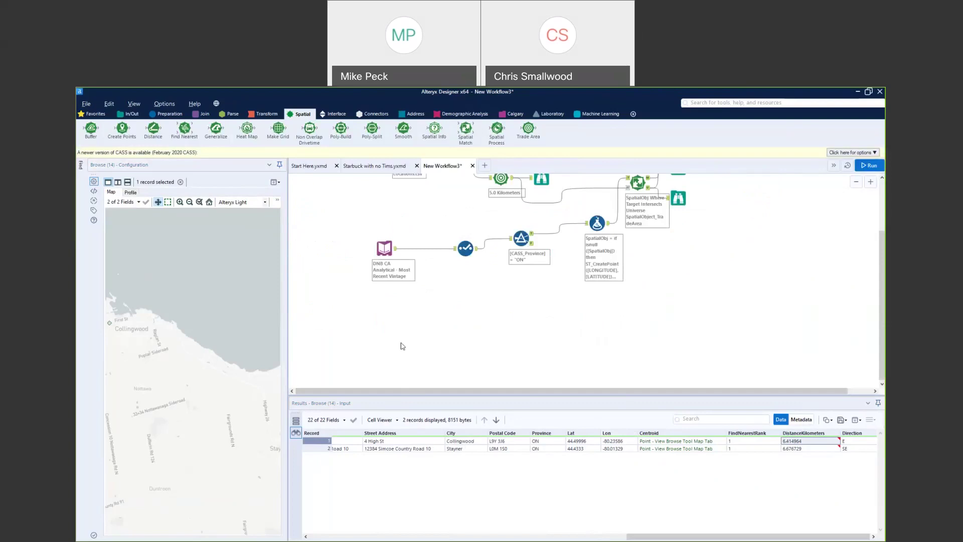
Add an Allocate Input tool below the existing workflow, keeping Canada Data - Most Recent Vintage as its dataset
left_click(454, 114)
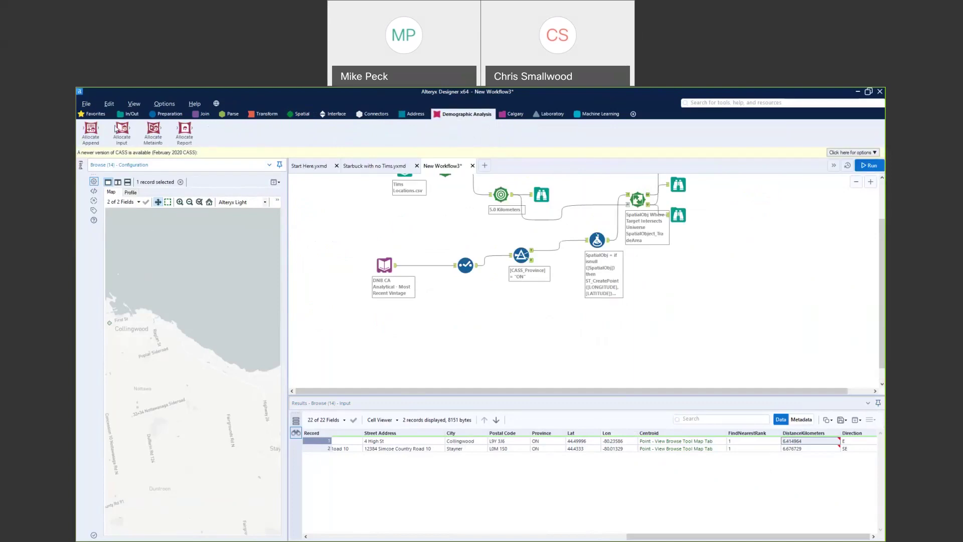
left_click_drag(120, 130, 432, 334)
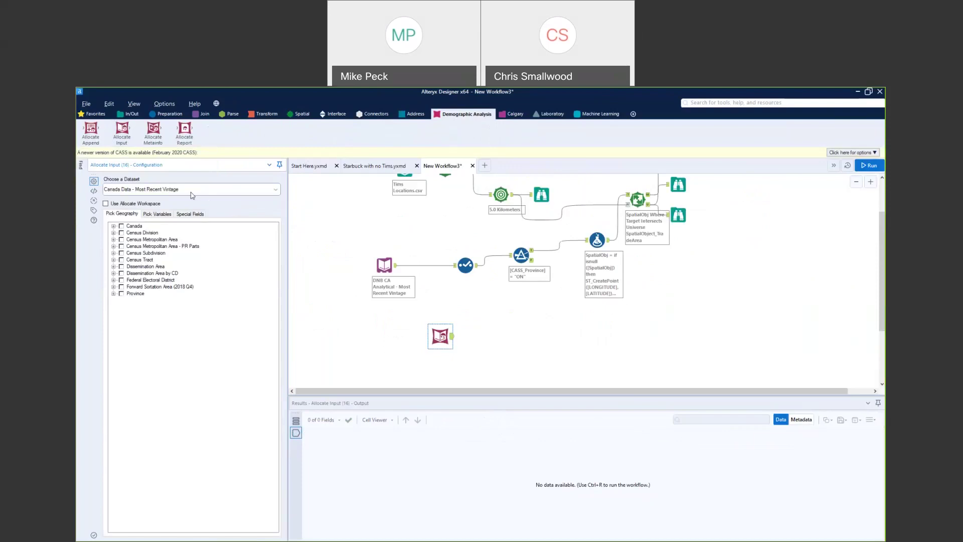
left_click(191, 192)
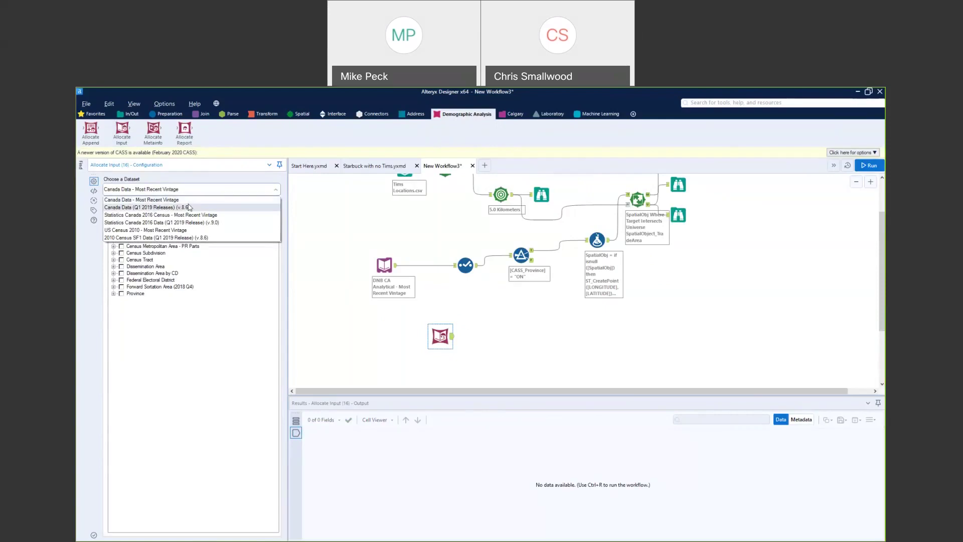
left_click(194, 188)
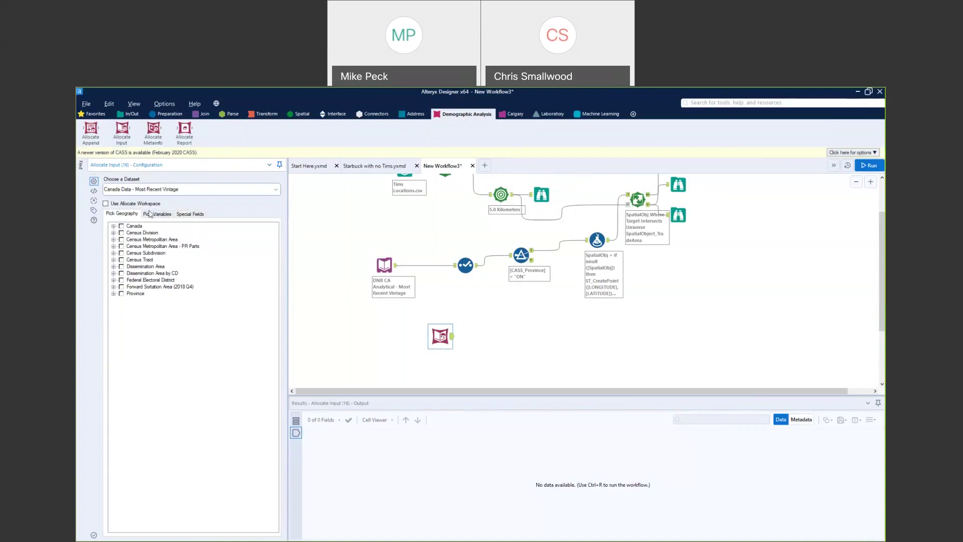
Include all Age Characteristics variables from Statistics Canada (2011) in the Allocate Input
left_click(153, 214)
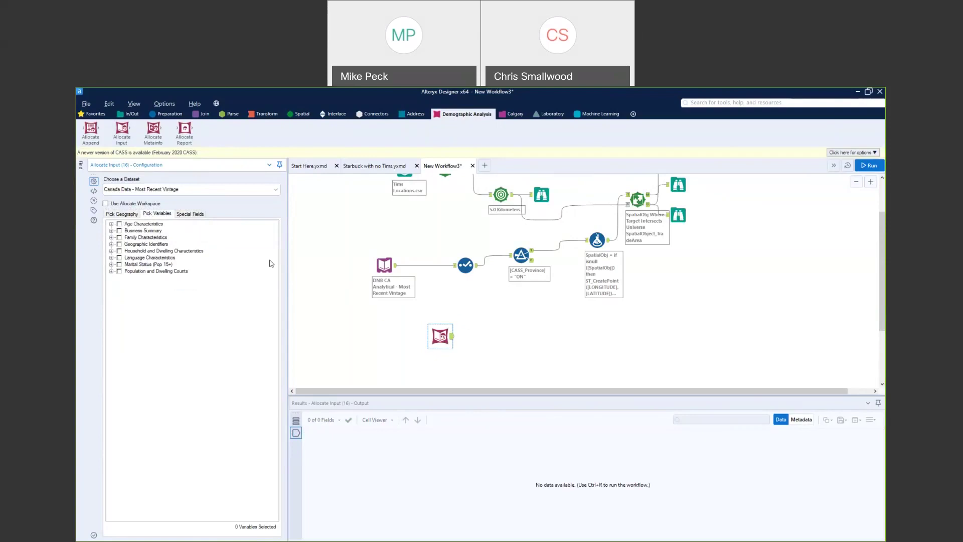
left_click(111, 224)
left_click(120, 230)
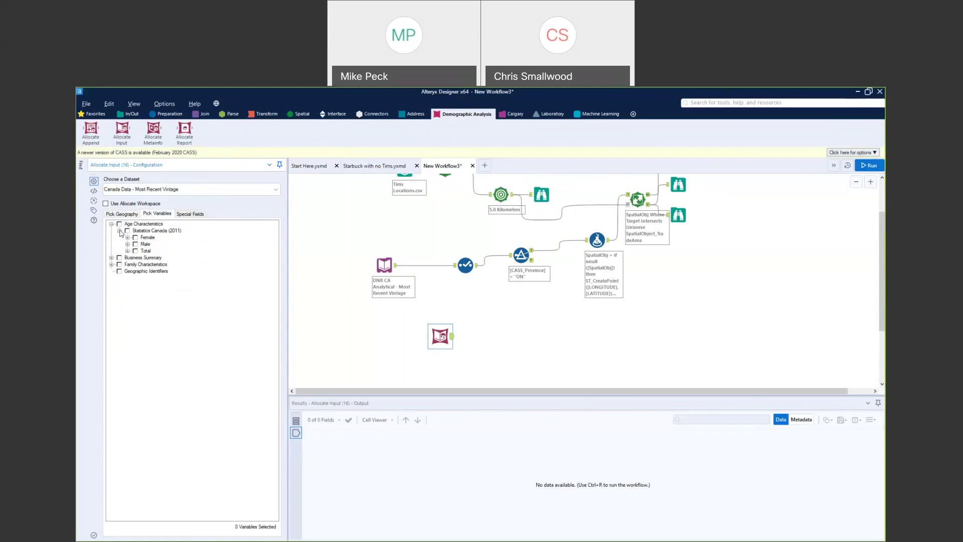
left_click(119, 223)
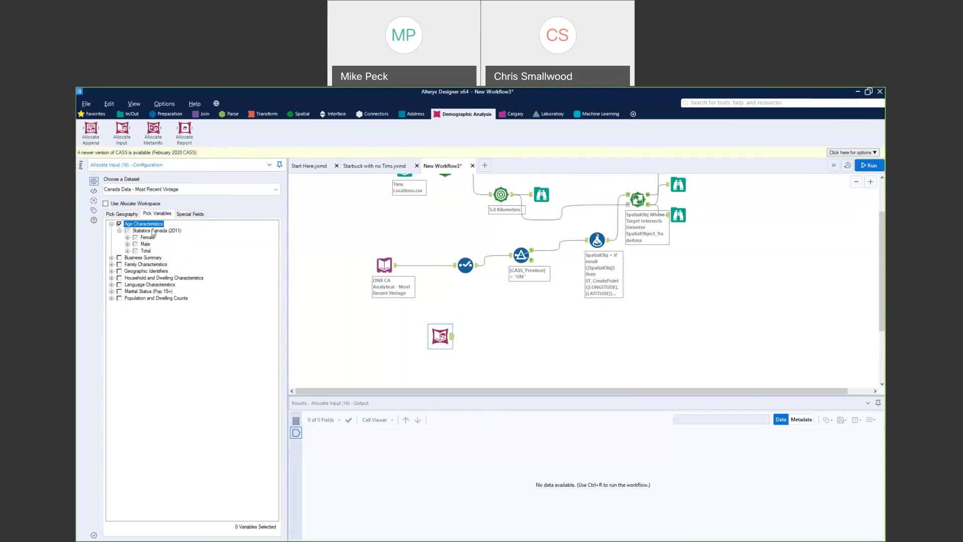
left_click(112, 224)
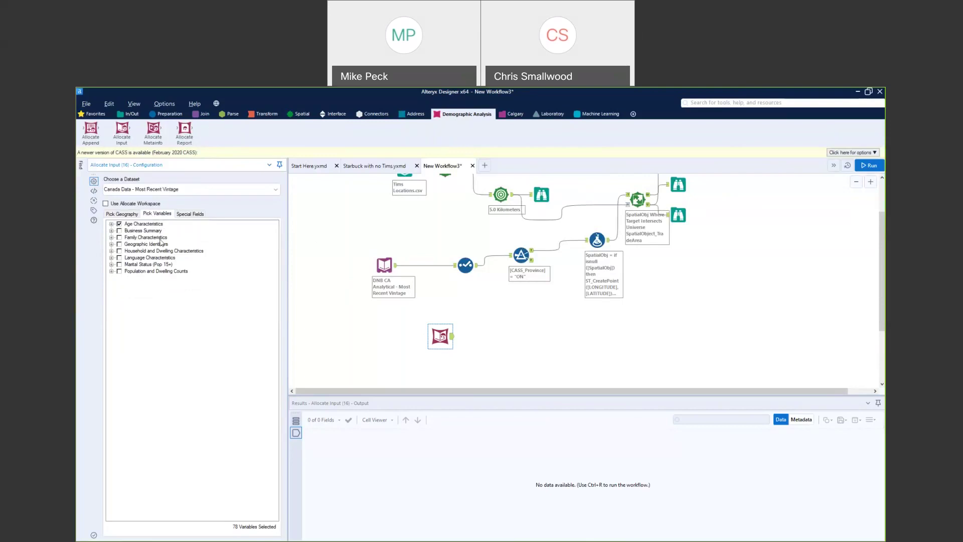
Include population density per square kilometre, population in 2011 and total private dwellings from Population and Dwelling Counts
left_click(111, 271)
left_click(119, 278)
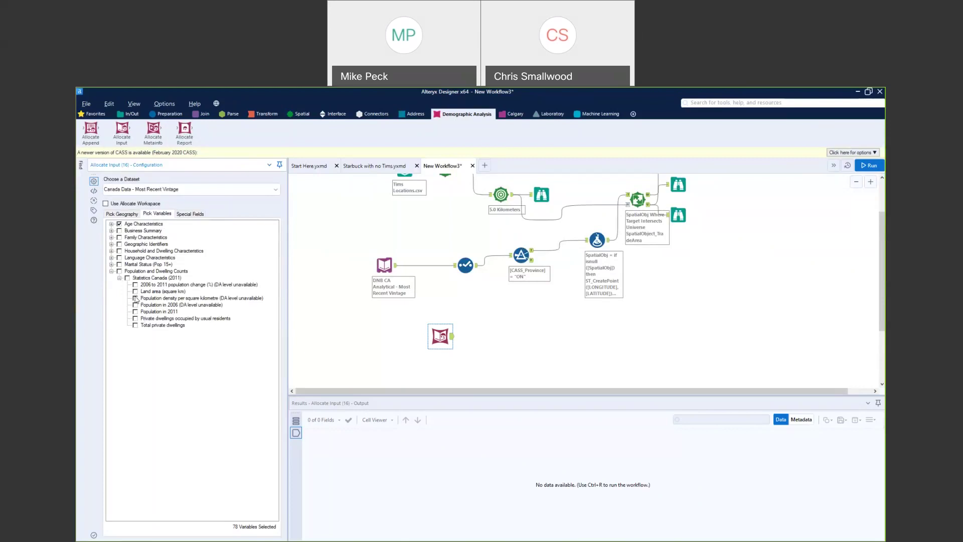
left_click(135, 298)
left_click(136, 312)
left_click(135, 325)
Limit the Allocate Input geography to the census metropolitan areas of Ontario
left_click(129, 215)
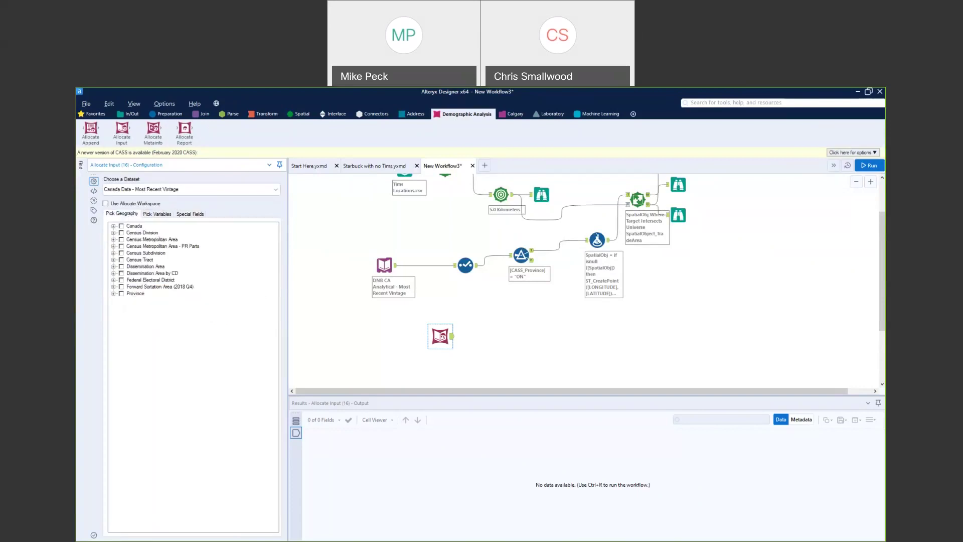
left_click(114, 240)
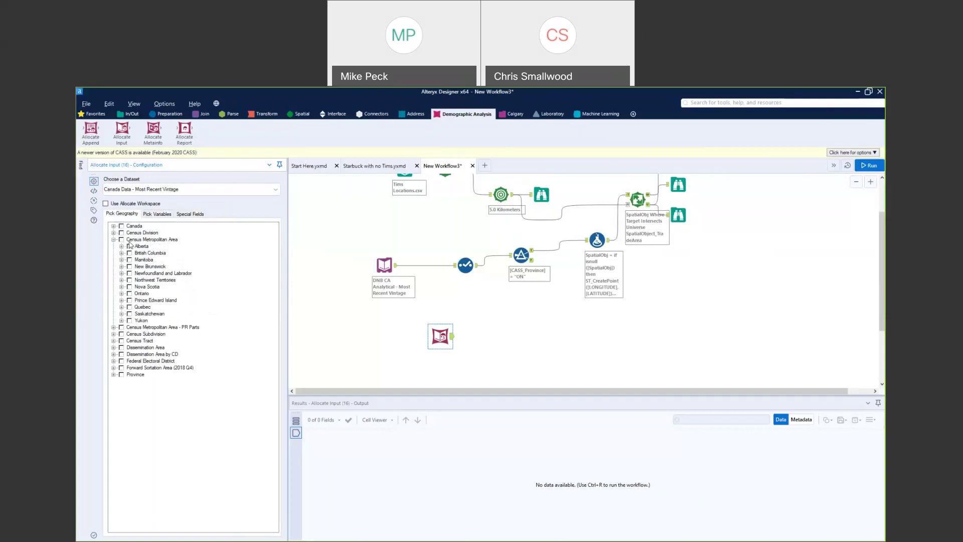
left_click(130, 293)
Run the workflow and inspect the metropolitan area names in the Allocate Input's output
left_click(870, 165)
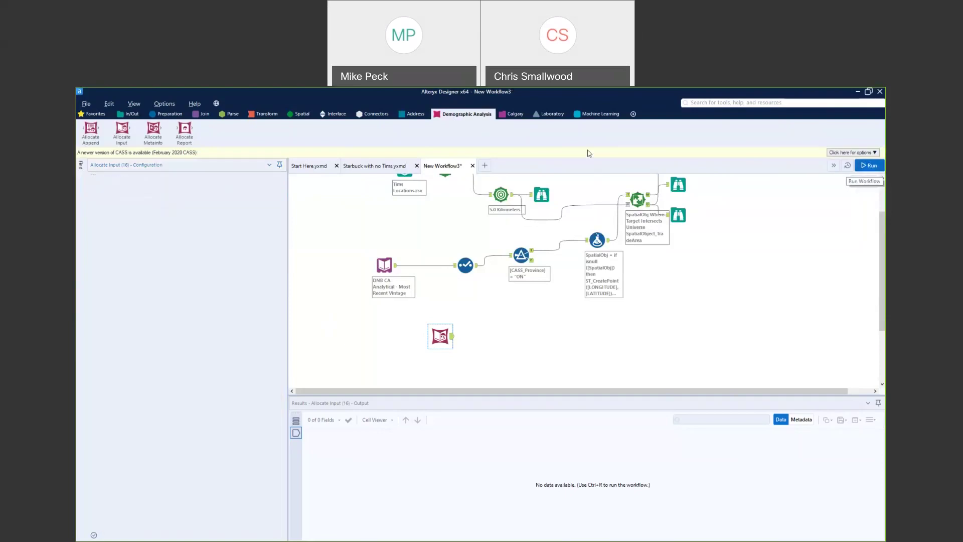
left_click(451, 340)
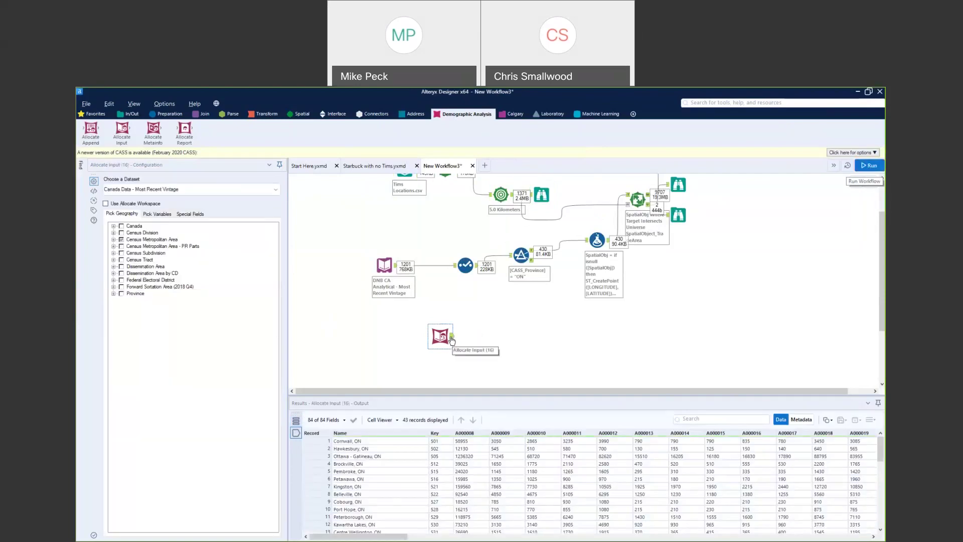
left_click_drag(366, 441, 366, 509)
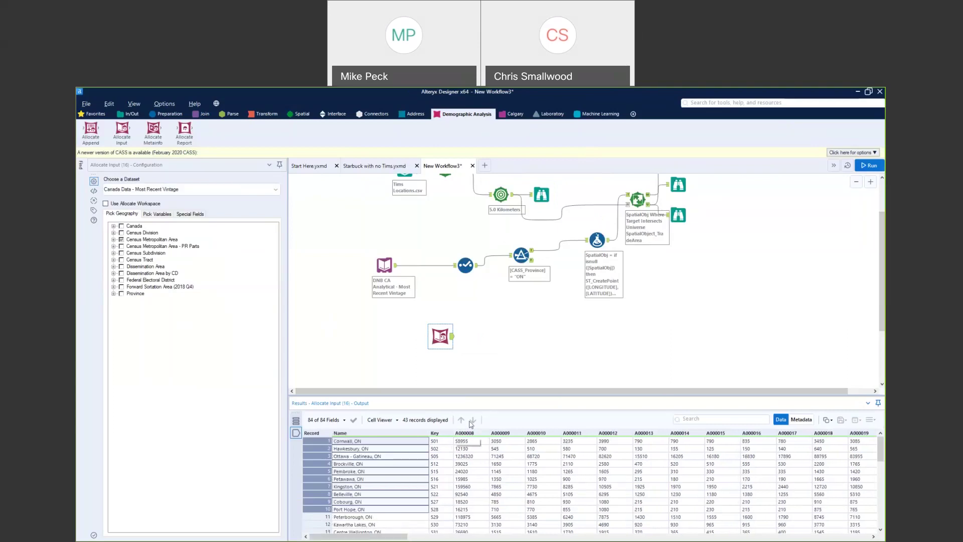
Connect a Select tool after the Allocate Input and review the descriptions of its demographic fields in a widened configuration
left_click(159, 119)
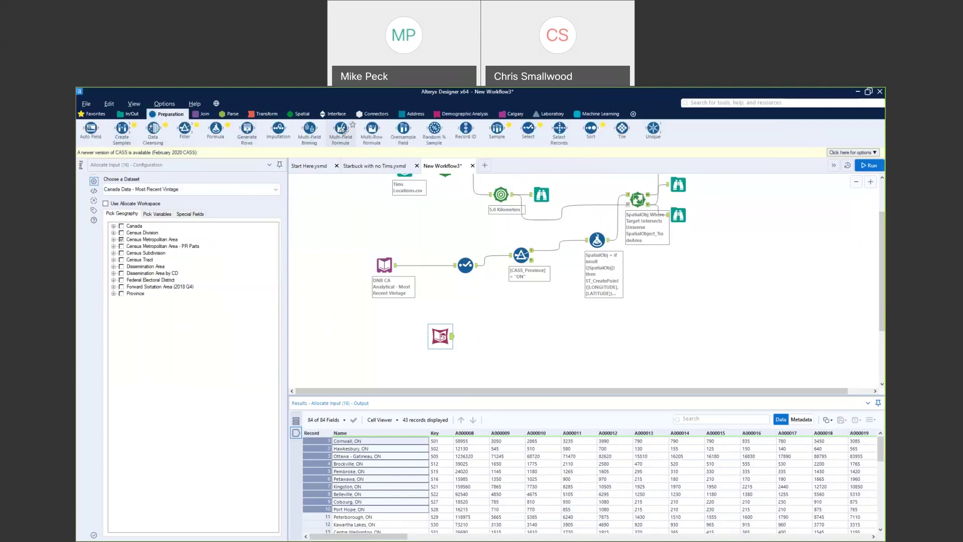
left_click_drag(529, 130, 487, 340)
left_click_drag(288, 230, 453, 239)
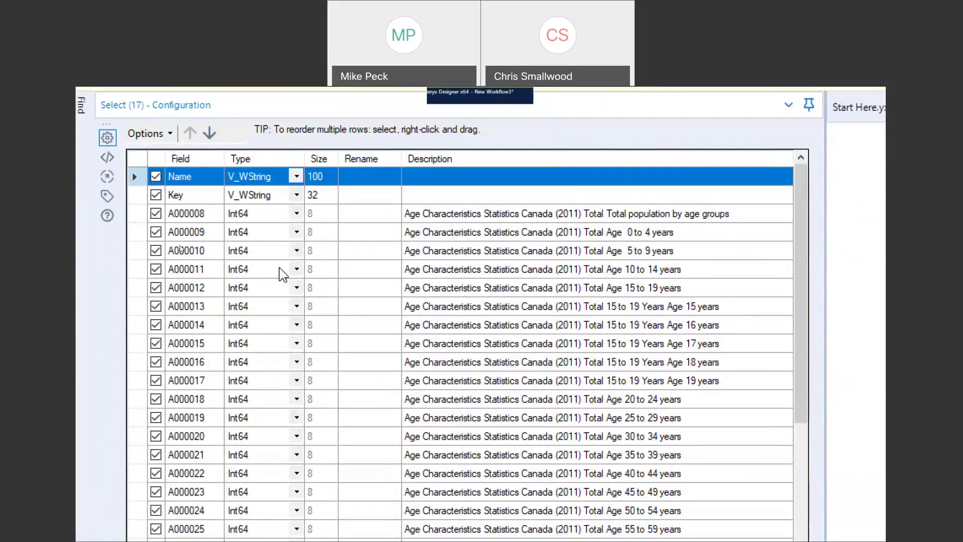
scroll(329, 301, "down", 3)
scroll(340, 301, "down", 4)
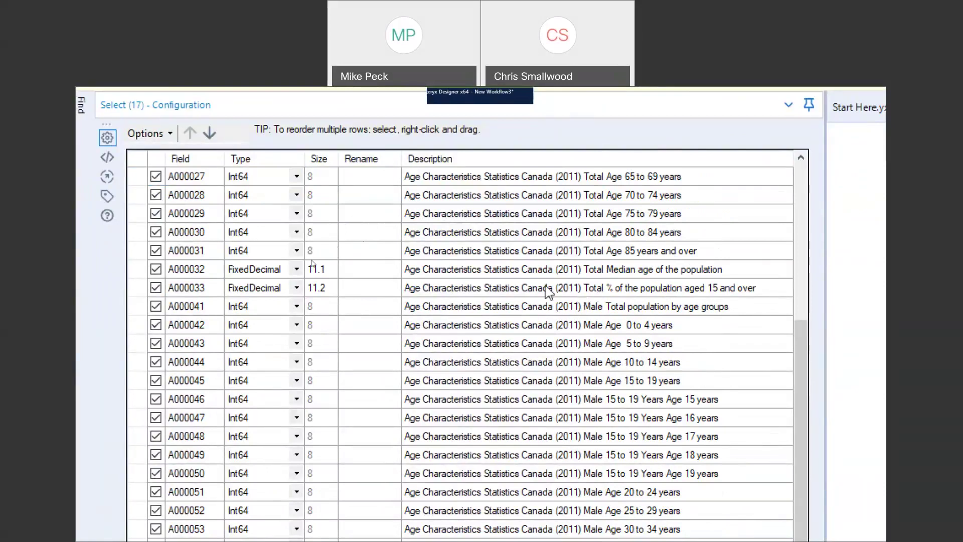
scroll(576, 330, "down", 10)
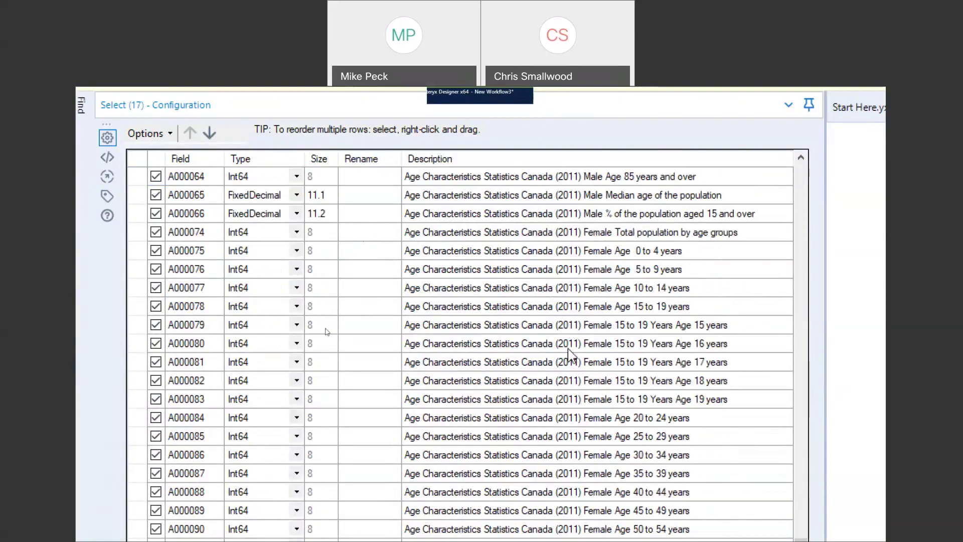
scroll(573, 354, "down", 5)
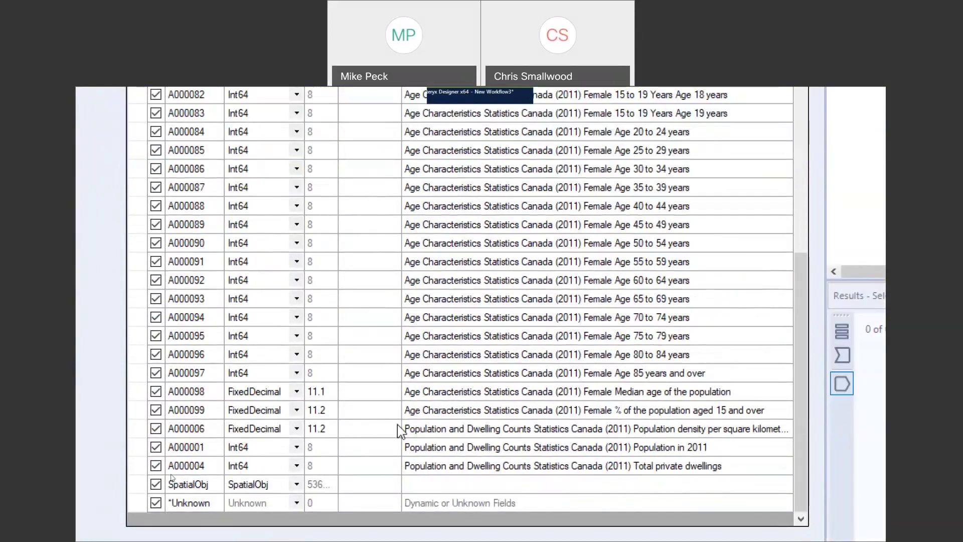
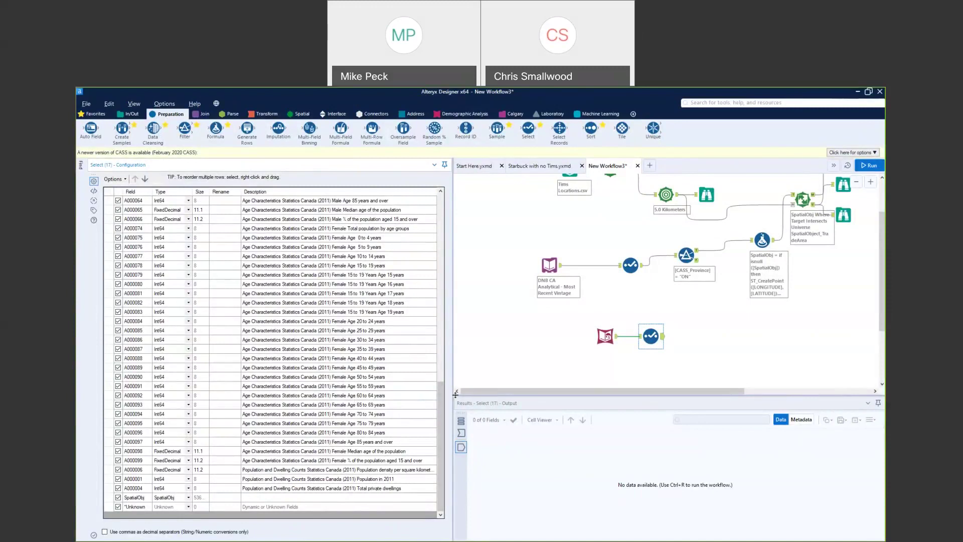
left_click_drag(453, 380, 339, 373)
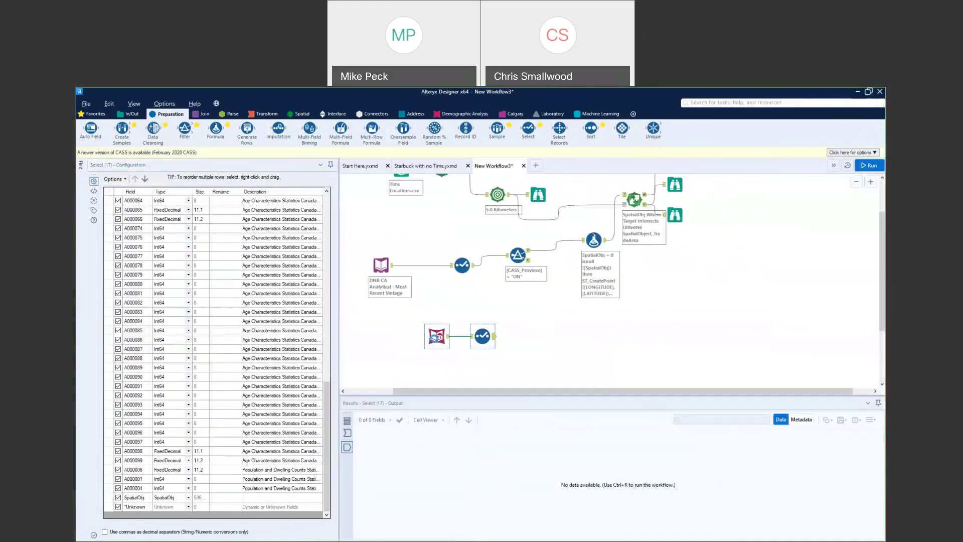
Recheck the variable groups chosen in the Allocate Input and space it farther apart from the Select tool
left_click(438, 335)
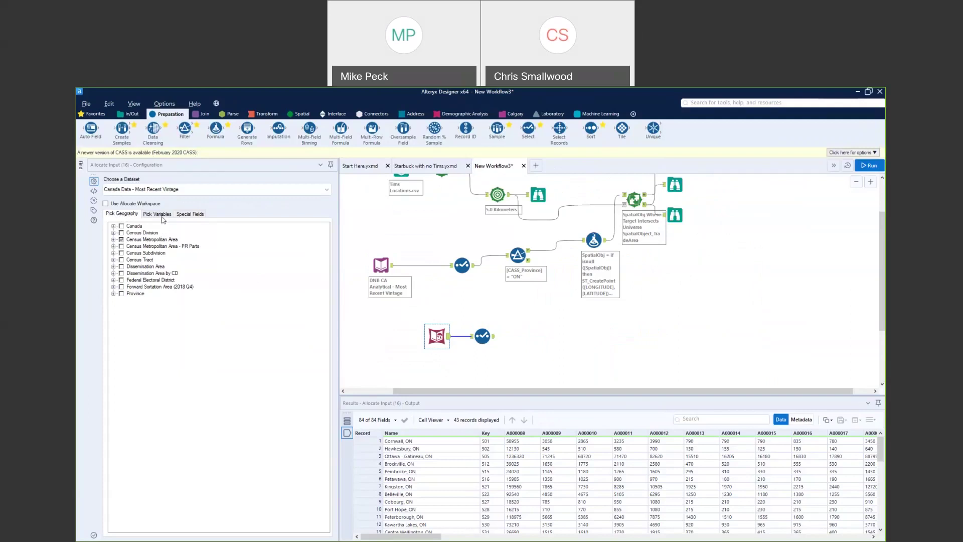
left_click(162, 215)
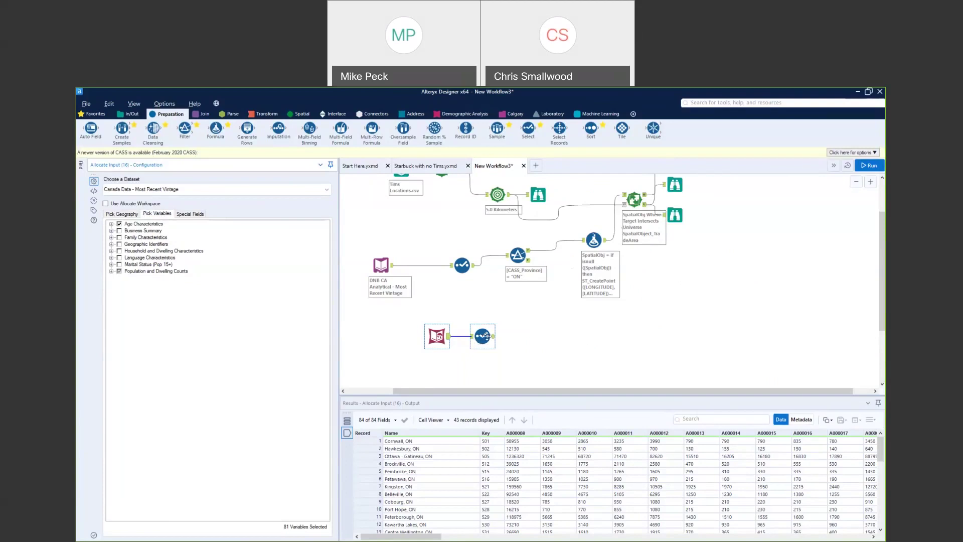
left_click_drag(482, 336, 522, 337)
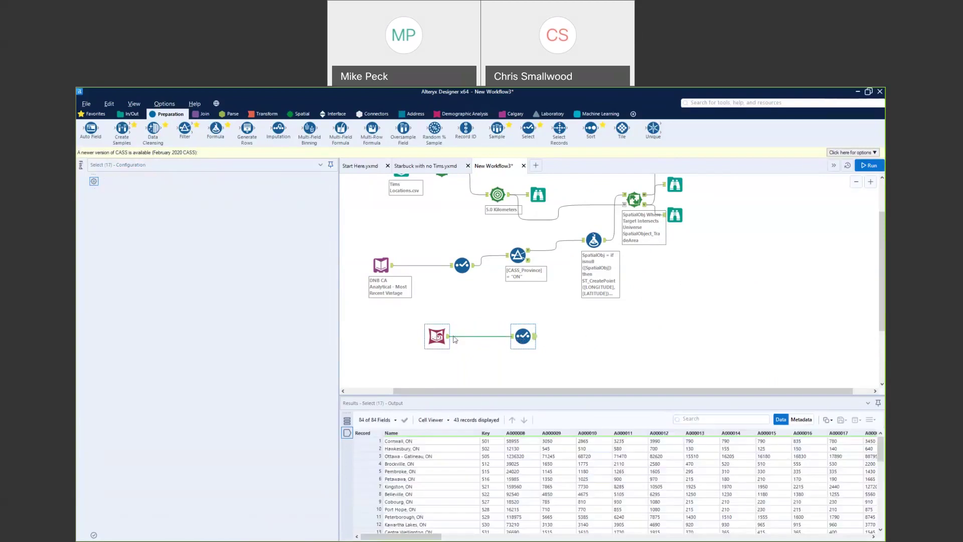
scroll(508, 294, "up", 1)
scroll(509, 293, "down", 1)
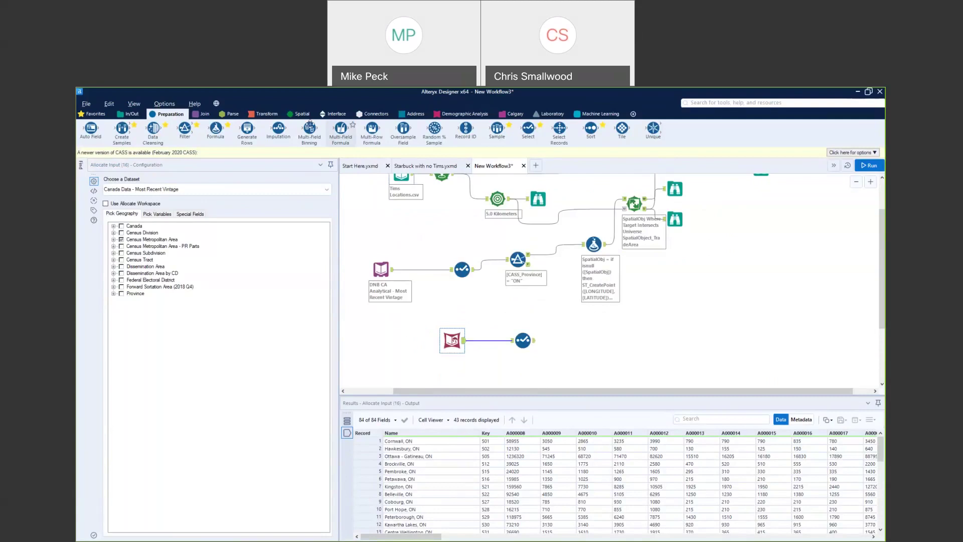
left_click(296, 116)
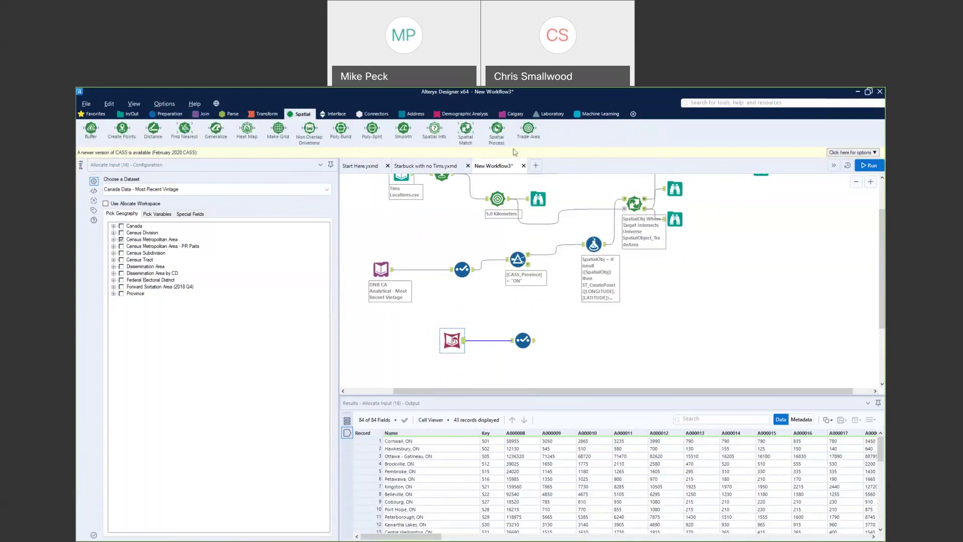
left_click_drag(490, 123, 718, 304)
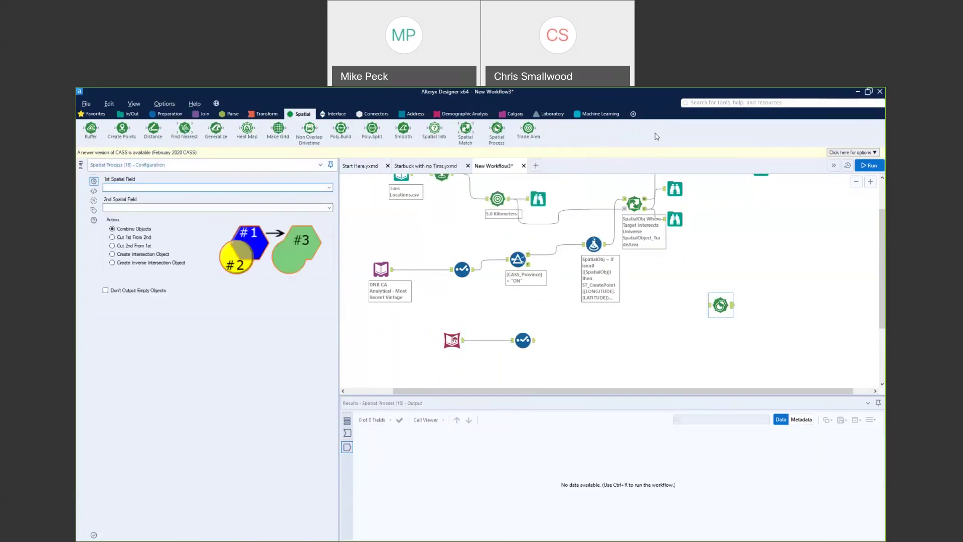
left_click_drag(650, 210, 720, 304)
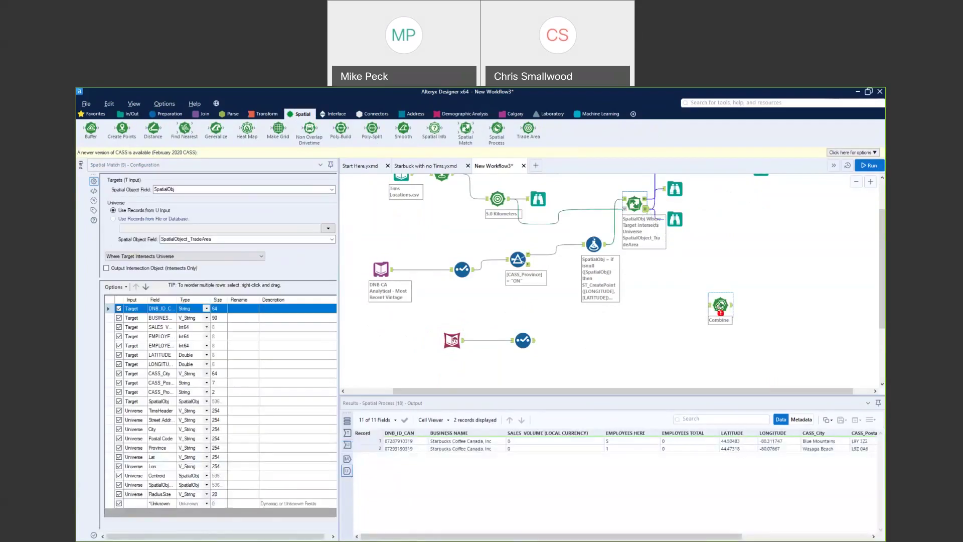
left_click(693, 271)
key("ctrl+z")
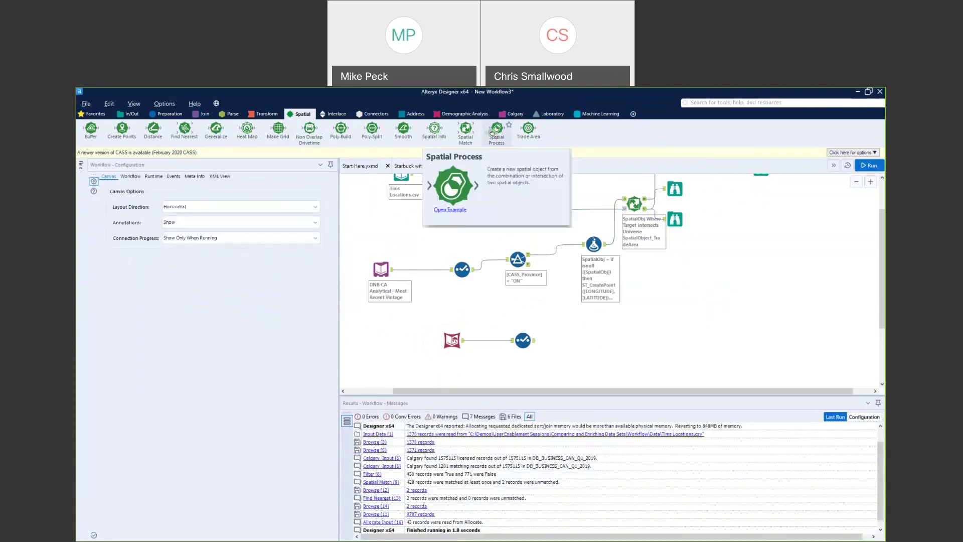
Add a second Spatial Match, feeding the first match's unmatched Starbucks as targets and the Select tool's census areas as universe
left_click_drag(458, 124, 704, 303)
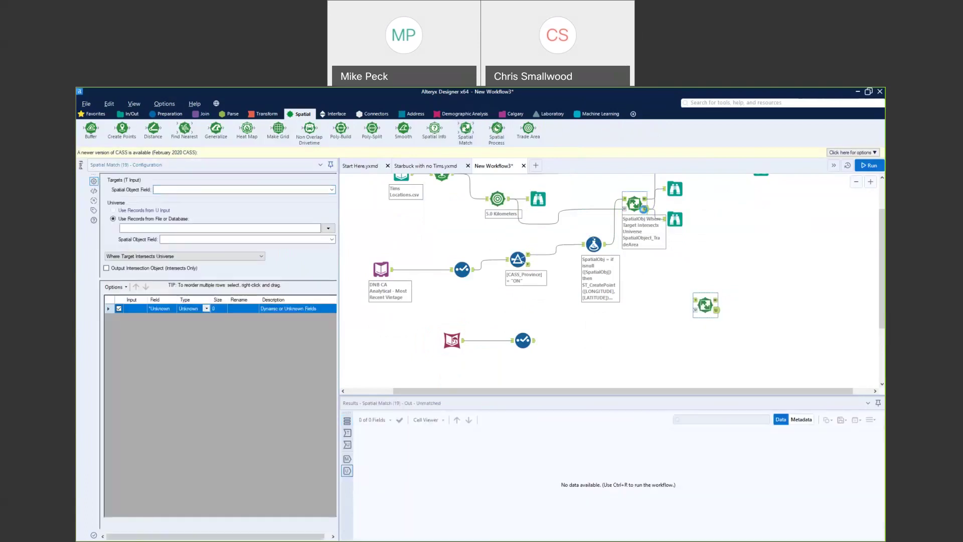
left_click(643, 209)
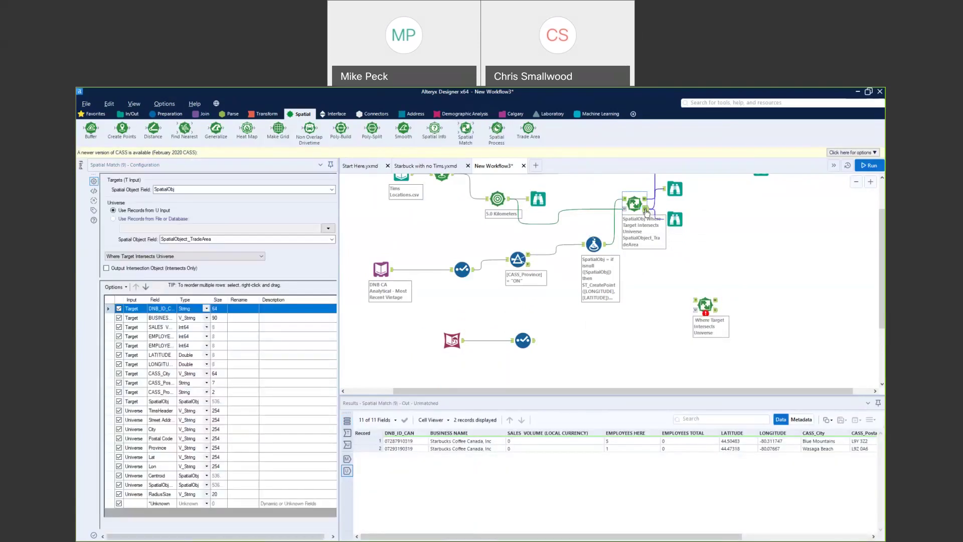
left_click_drag(657, 233, 694, 300)
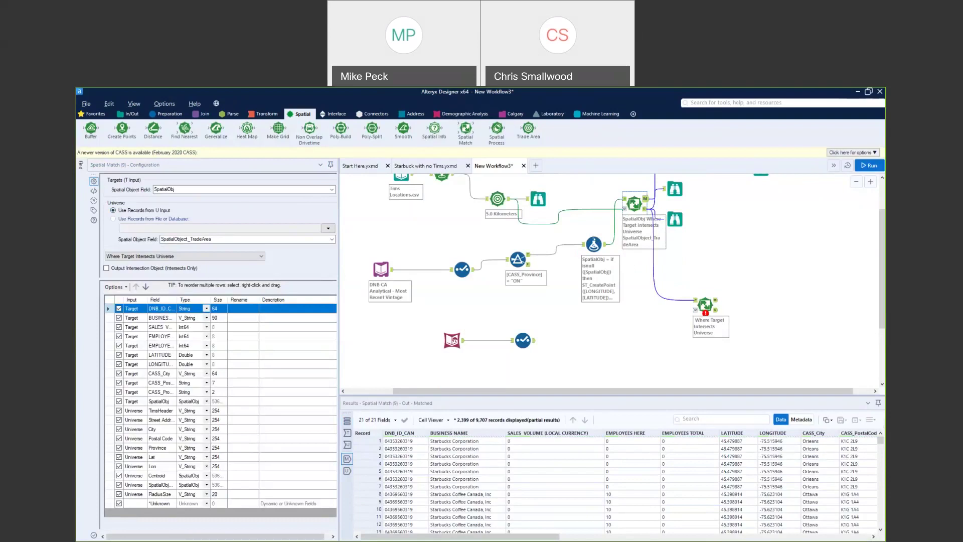
left_click_drag(535, 345, 694, 309)
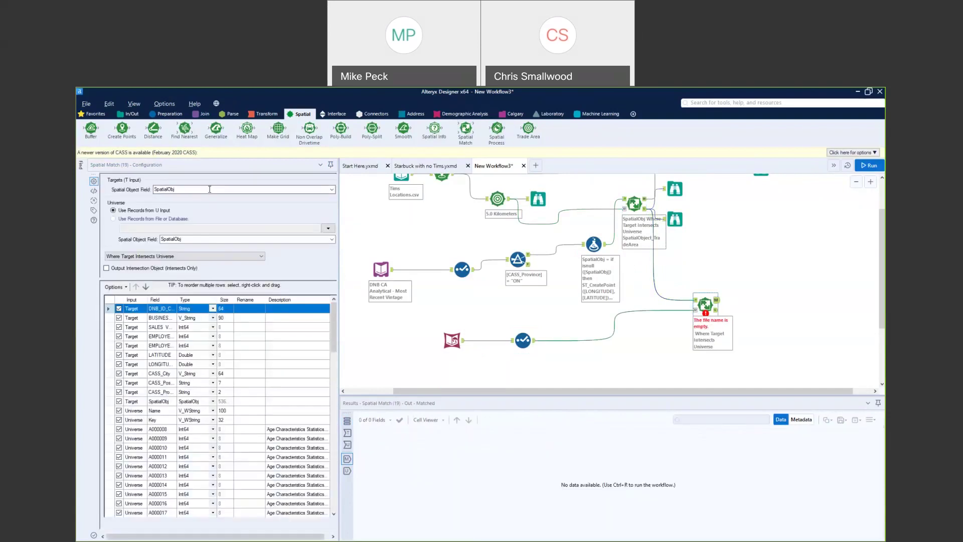
Configure the second Spatial Match to use SpatialObj for targets and universe and match Where Target Within Universe
left_click(242, 189)
left_click(332, 189)
left_click(241, 198)
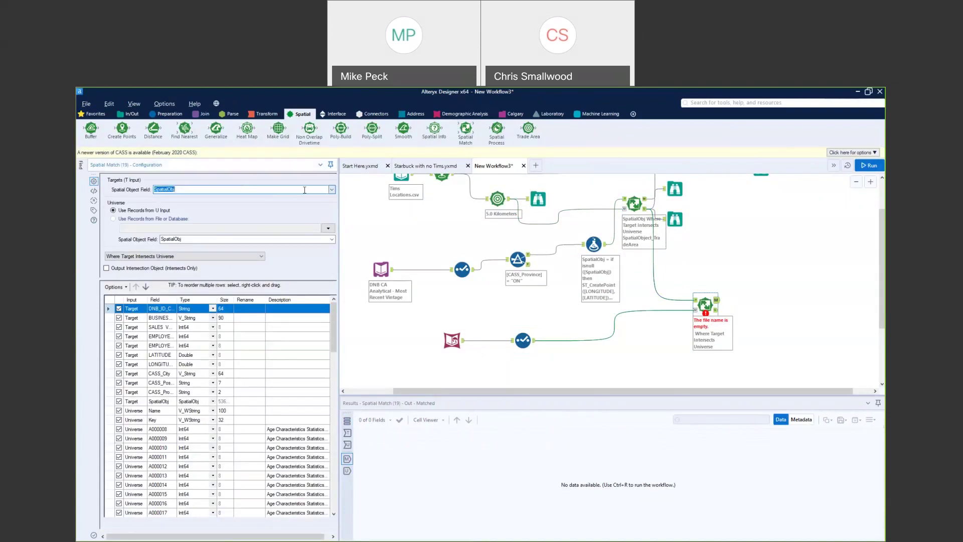
left_click(333, 240)
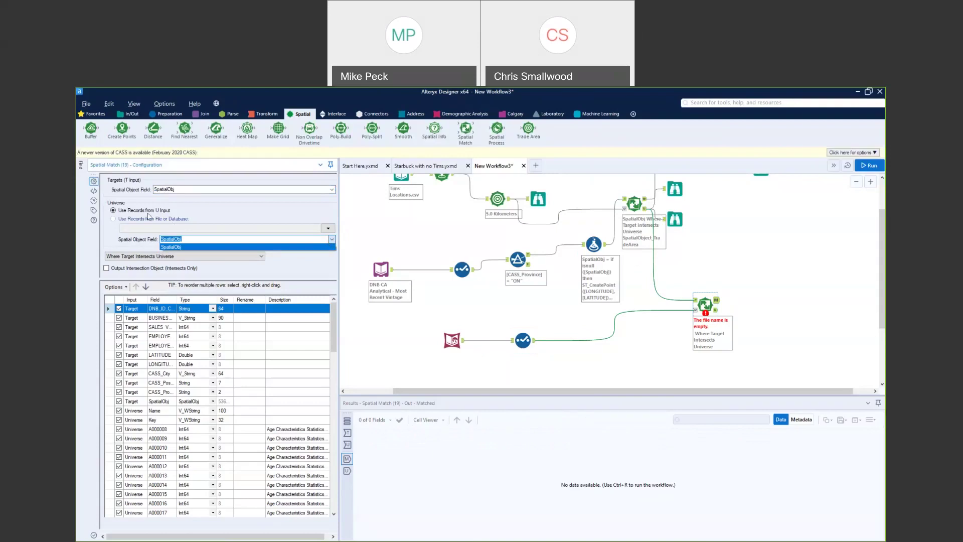
left_click(166, 257)
left_click(166, 257)
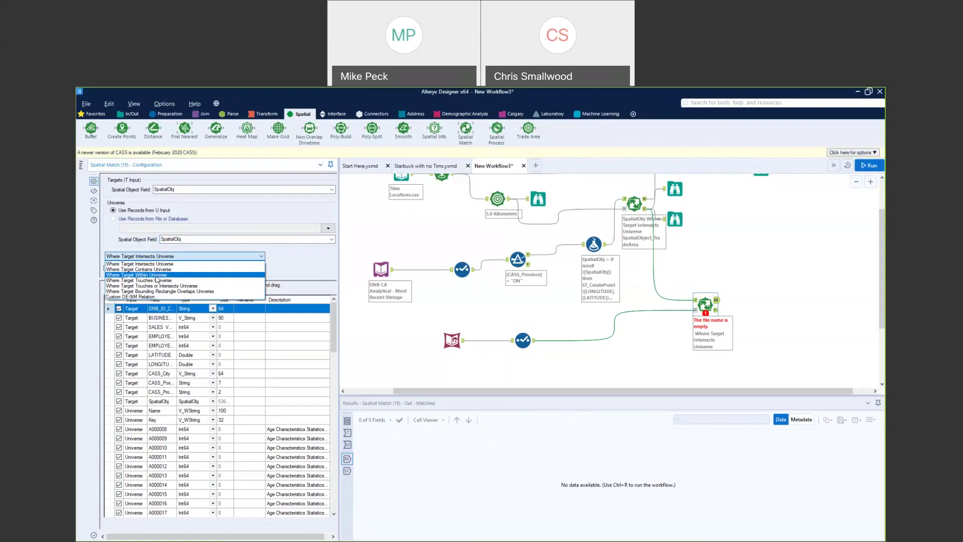
left_click(157, 275)
Run the workflow and compare the new match's output with the first Spatial Match and the Select tool's census areas
left_click(869, 165)
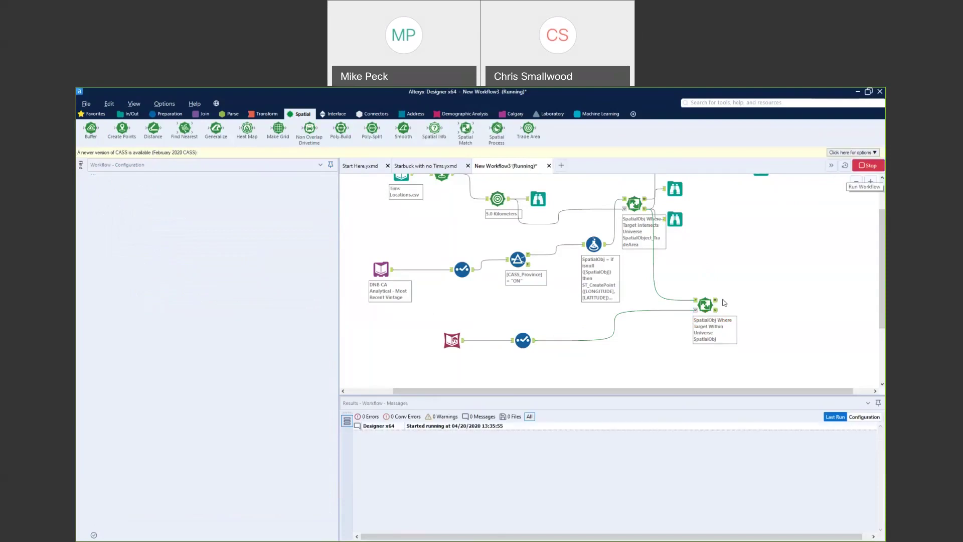
left_click(717, 301)
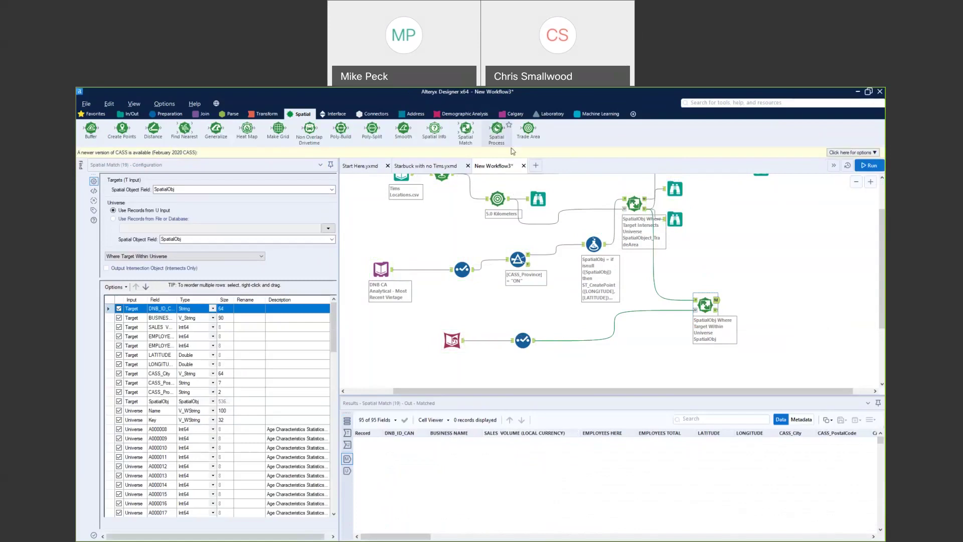
left_click(633, 203)
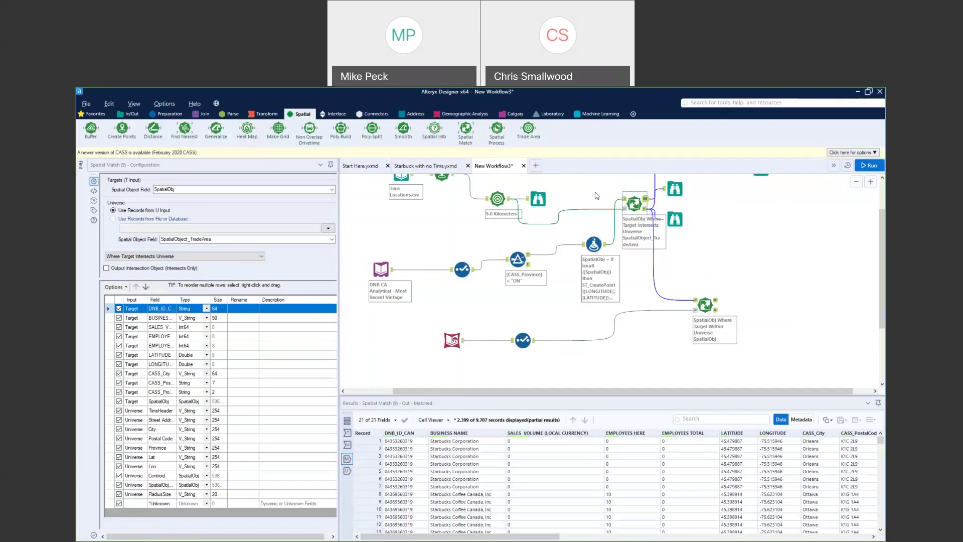
left_click(706, 305)
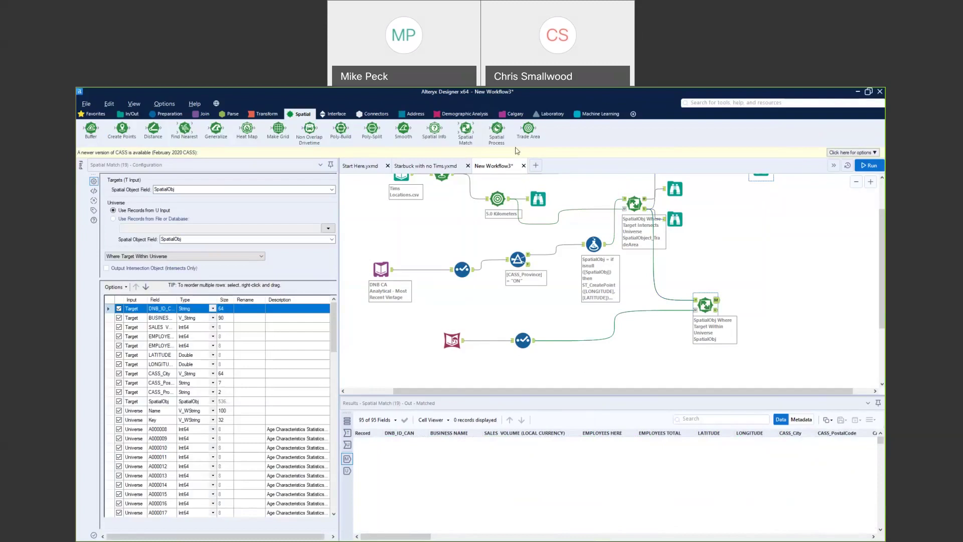
left_click(522, 341)
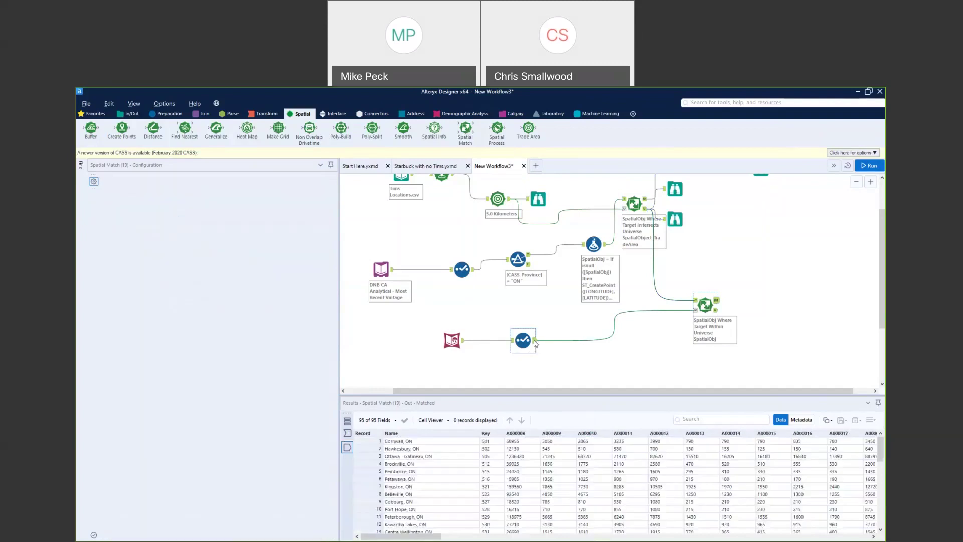
Attach a Browse tool to the Select tool's output, run the workflow and open the Browse results
left_click(132, 114)
left_click_drag(91, 129, 557, 314)
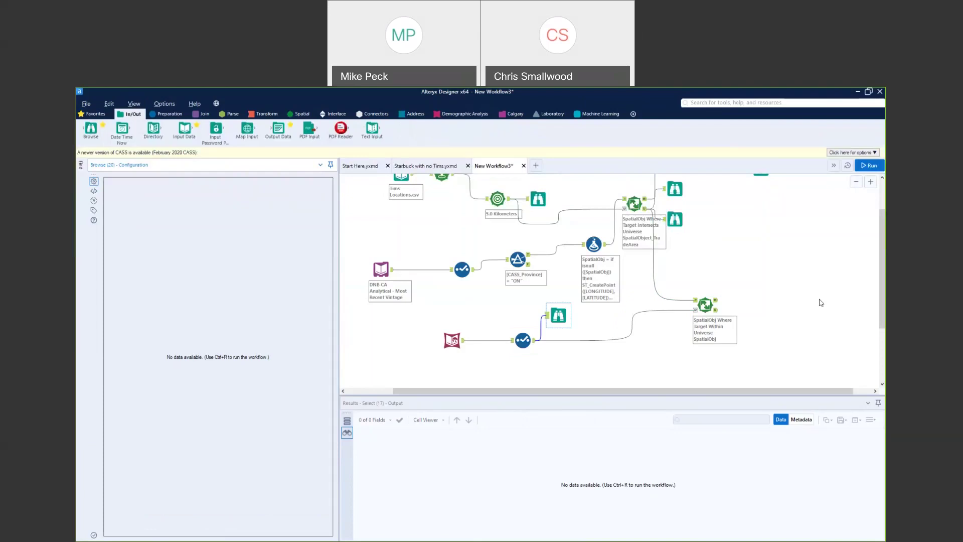
left_click(869, 165)
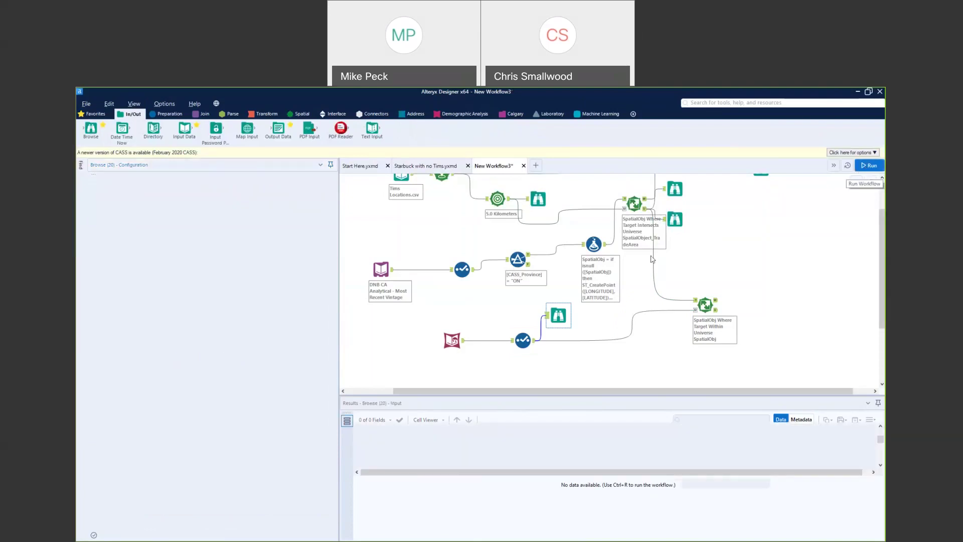
left_click(557, 322)
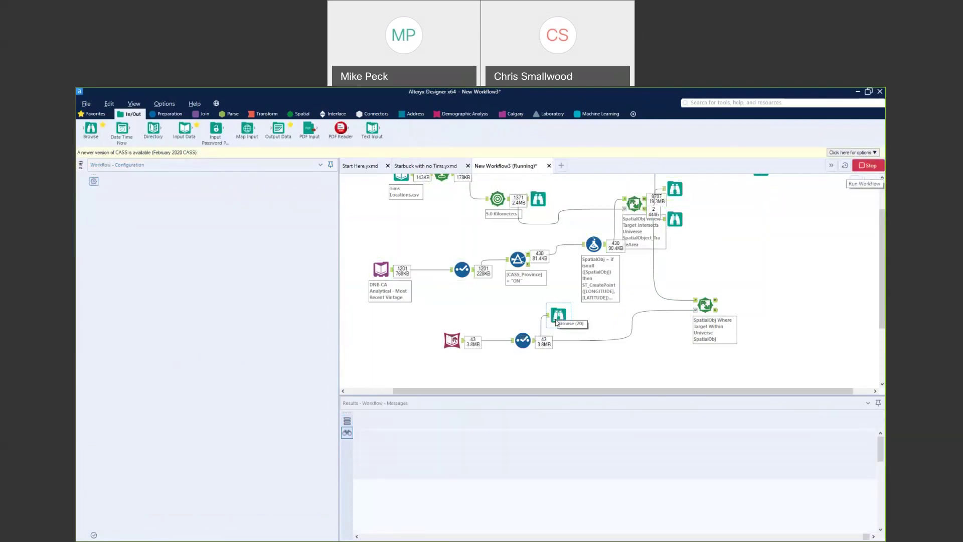
left_click(557, 317)
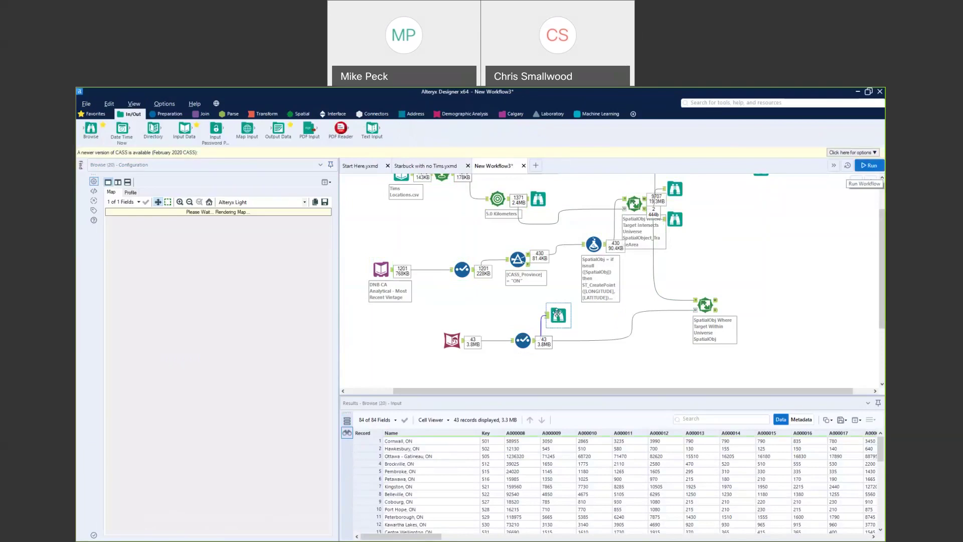
Examine the census metropolitan area boundaries around Barrie and Collingwood on an enlarged Browse map
left_click_drag(339, 265, 593, 281)
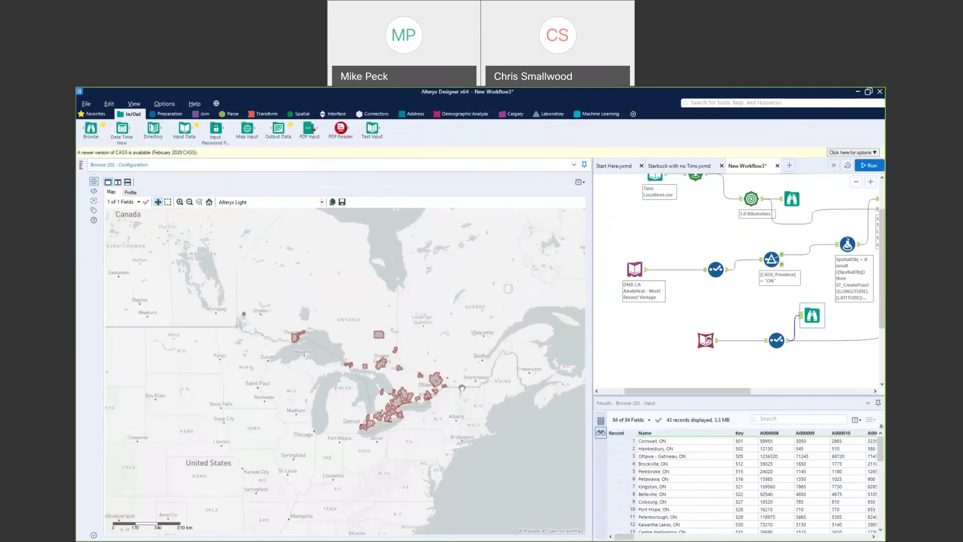
scroll(437, 401, "up", 3)
left_click_drag(201, 413, 338, 413)
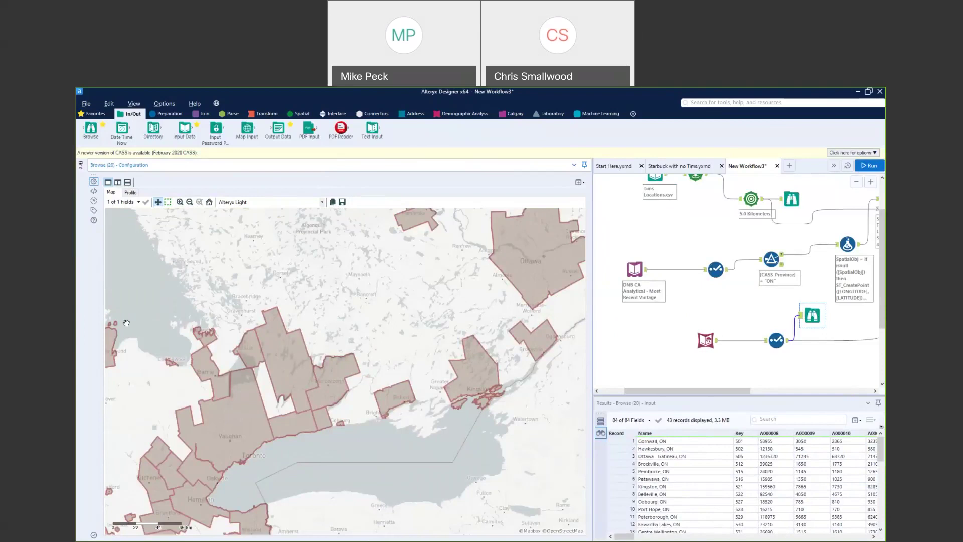
scroll(172, 379, "up", 3)
scroll(242, 361, "up", 1)
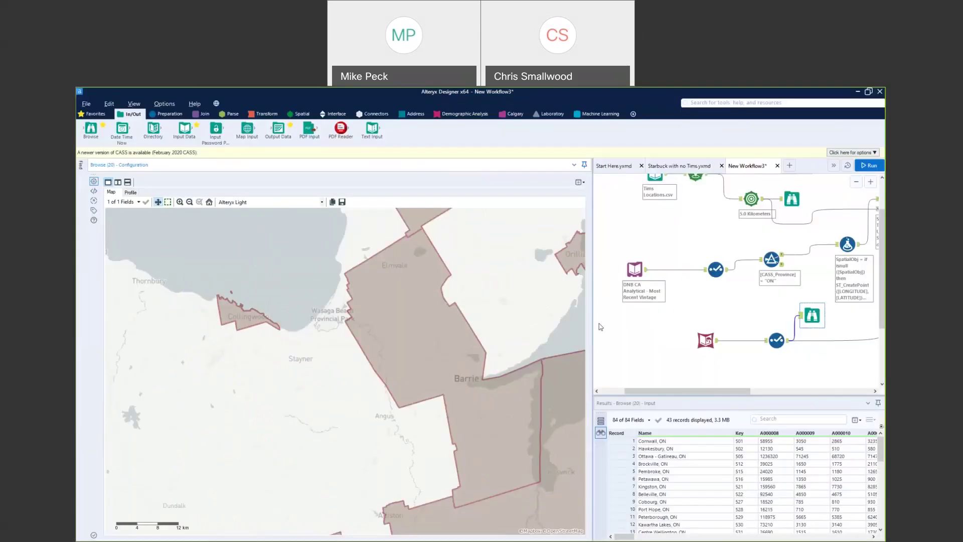
left_click_drag(592, 324, 288, 318)
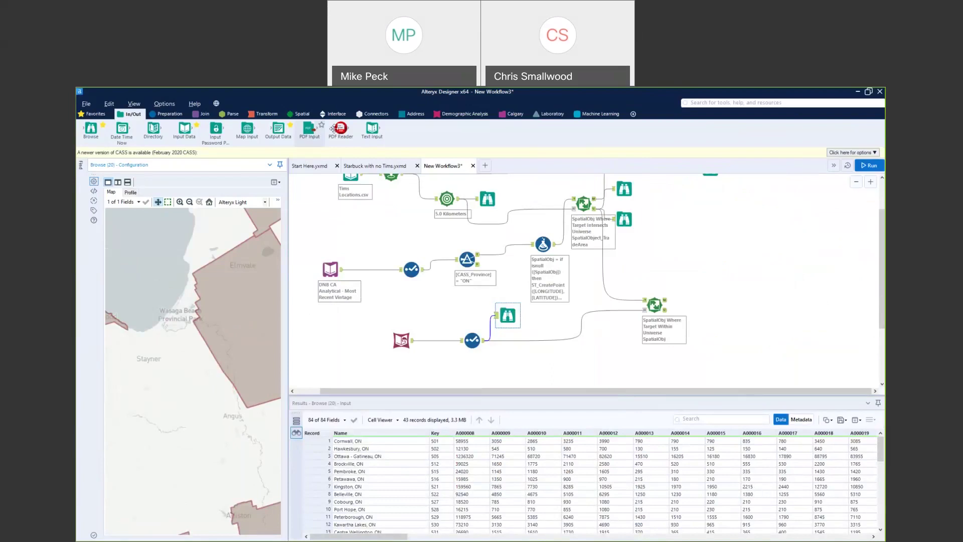
Insert a Buffer between the Select and second Spatial Match, expanding SpatialObj by 5 kilometers, and run the workflow
left_click(299, 115)
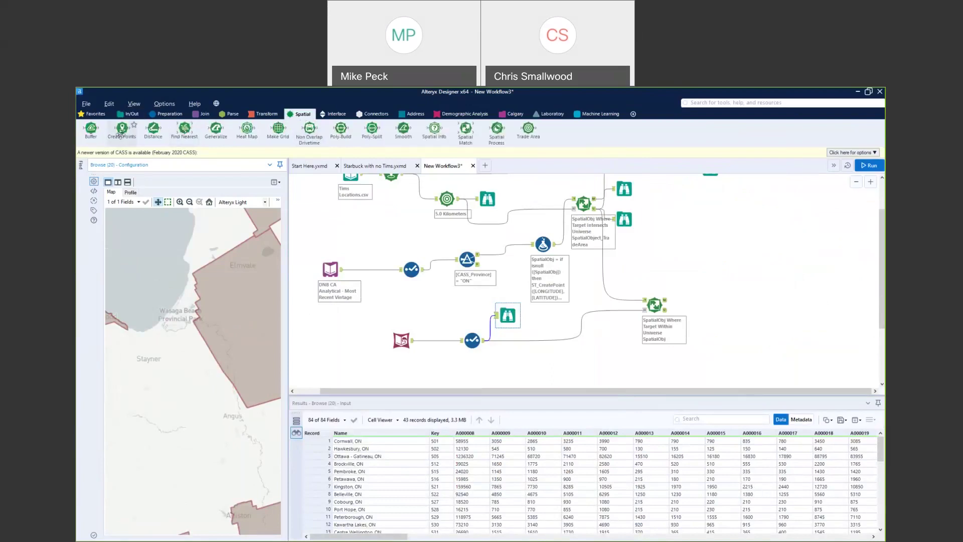
mouse_move(90, 130)
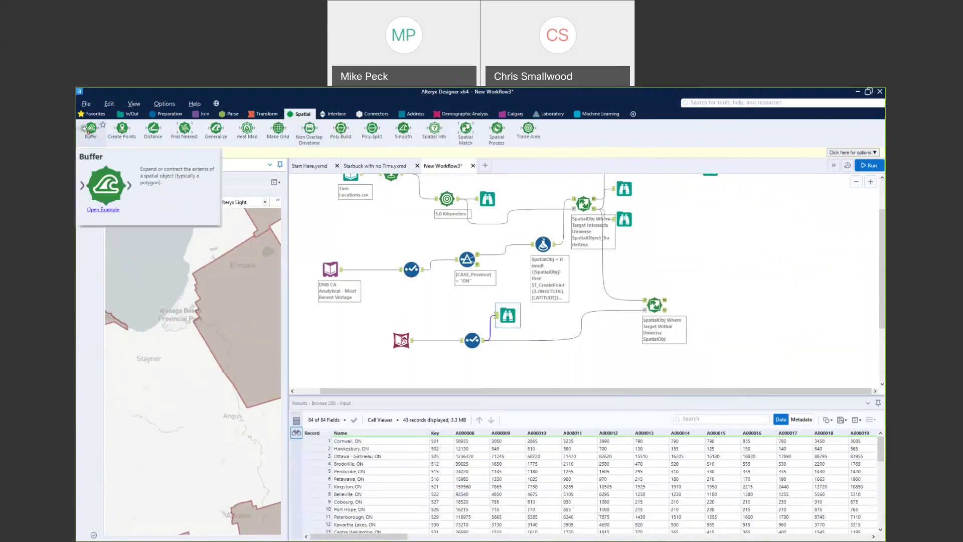
left_click_drag(85, 129, 553, 341)
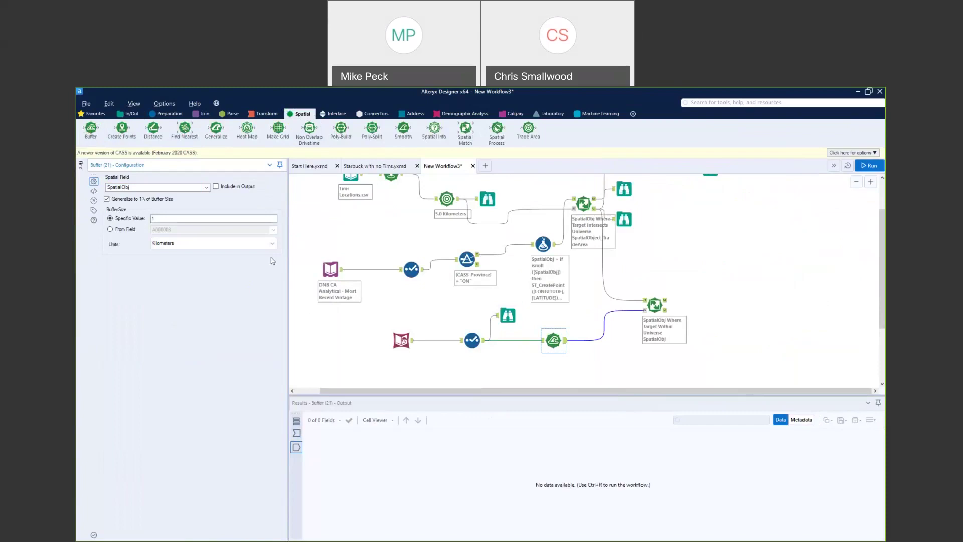
left_click(182, 188)
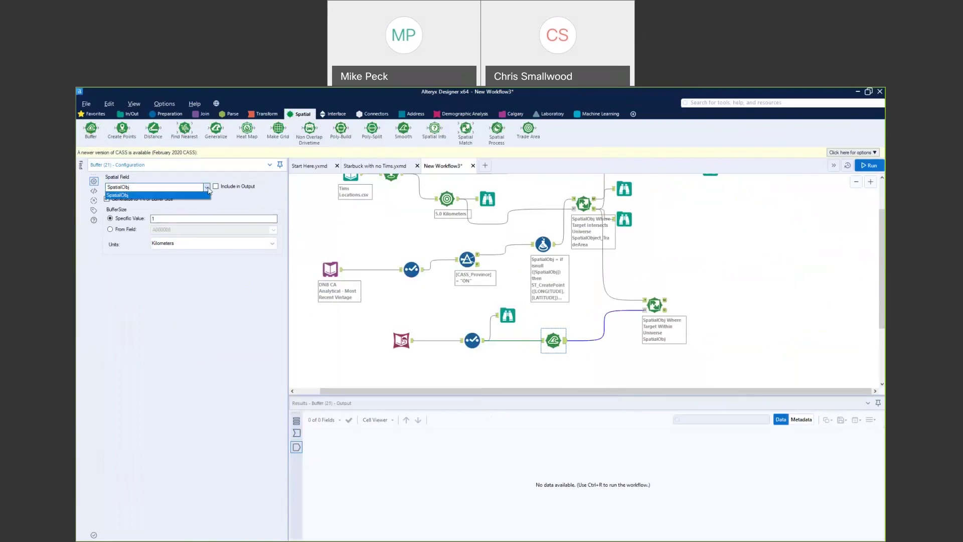
left_click(120, 194)
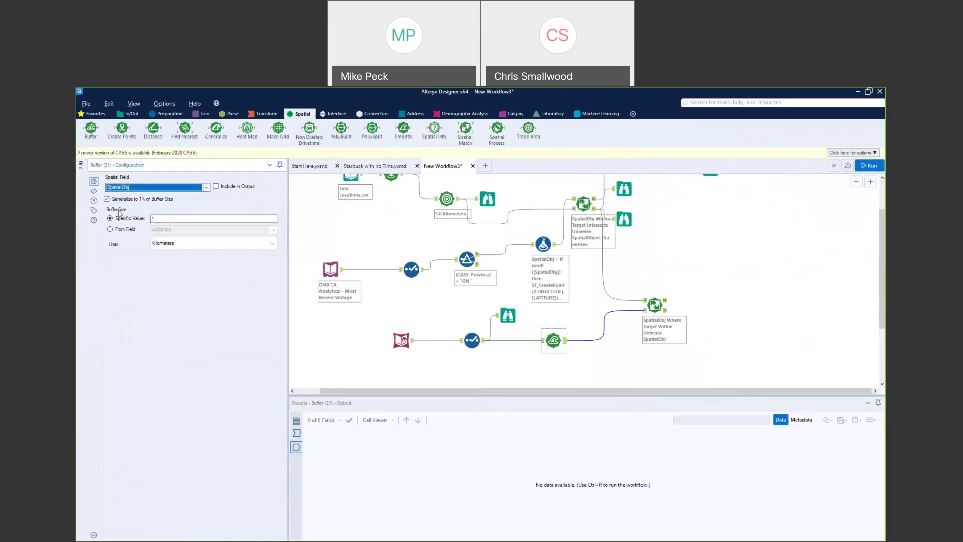
double_click(173, 216)
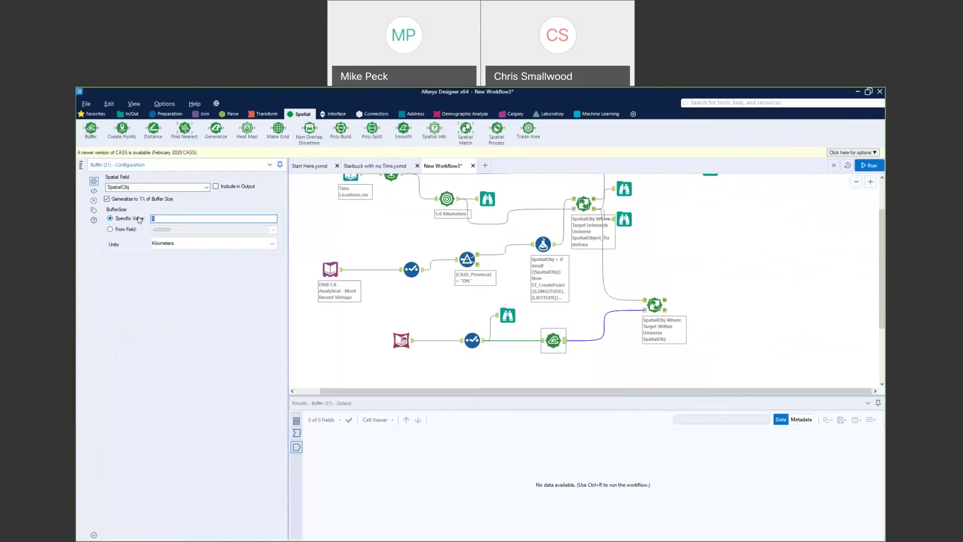
type("5")
key("ctrl+r")
Add a Browse after the Buffer, place it just below the connection and run the workflow
left_click(552, 340)
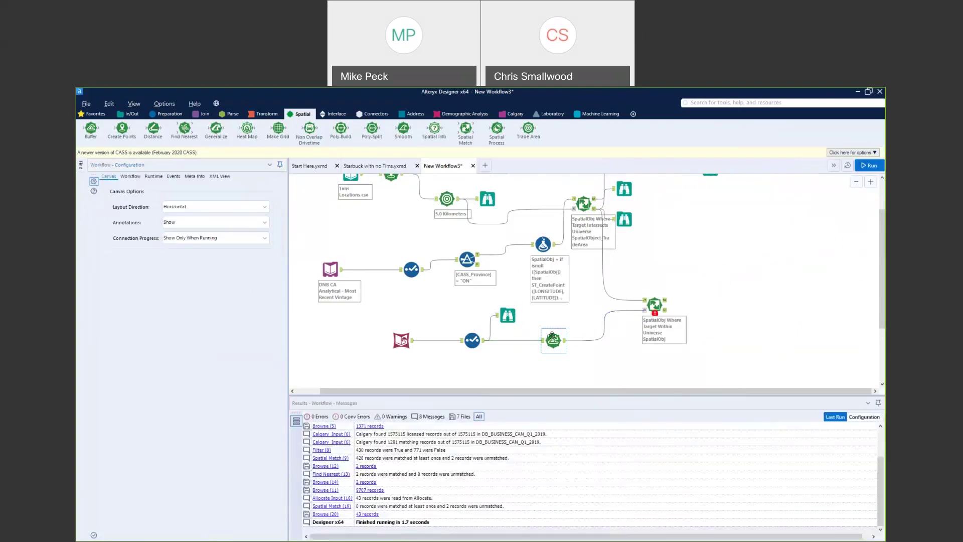
right_click(552, 340)
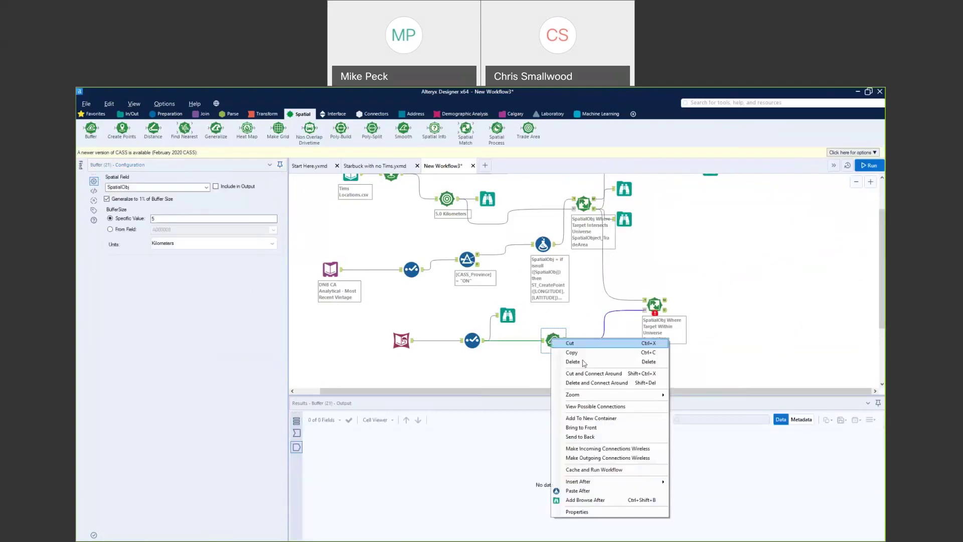
left_click(600, 499)
left_click_drag(592, 363, 593, 373)
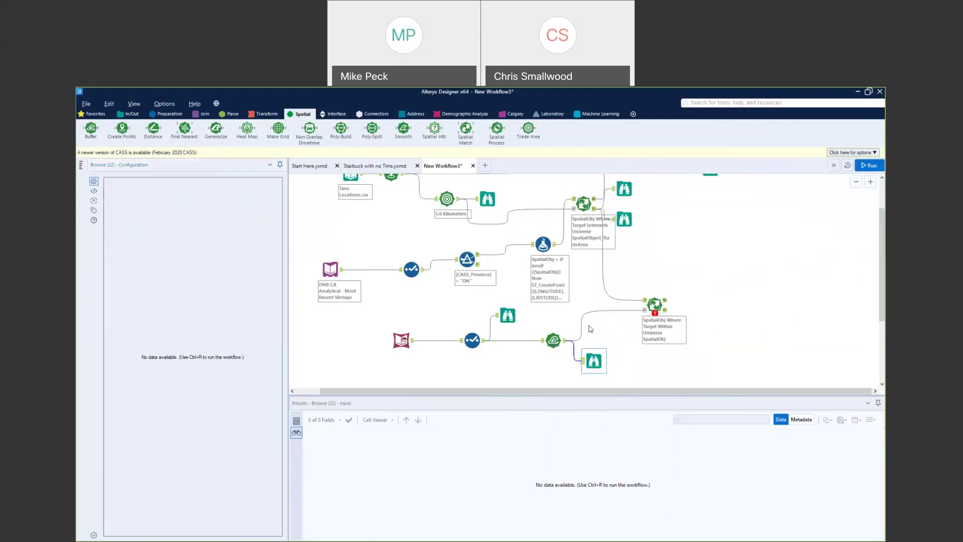
left_click(868, 166)
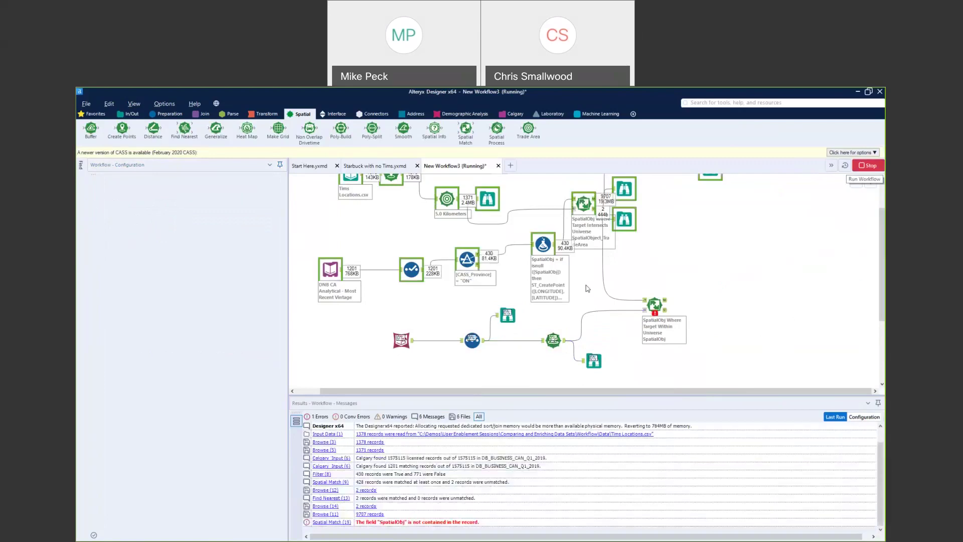
Examine the buffered census areas near Collingwood on the new Browse map
left_click(593, 362)
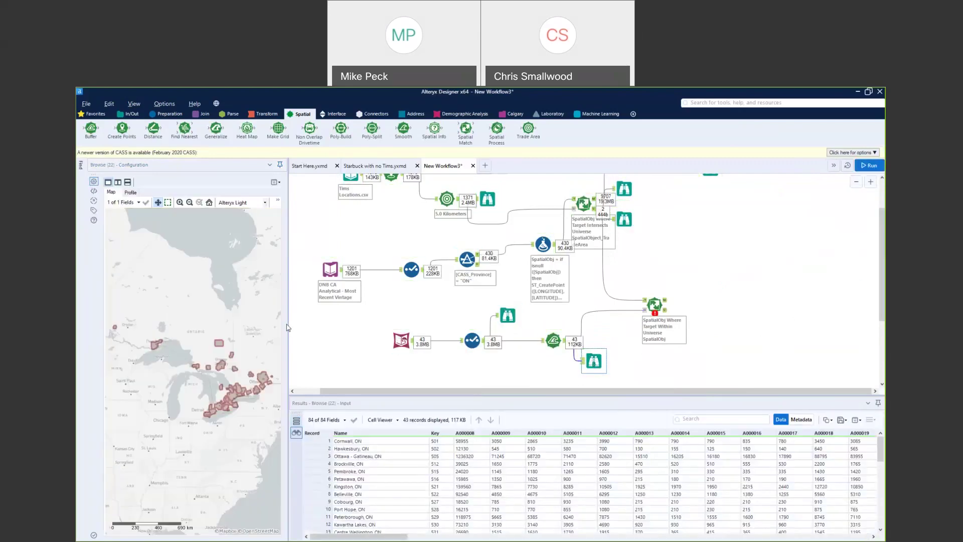
scroll(221, 361, "up", 5)
scroll(220, 361, "up", 5)
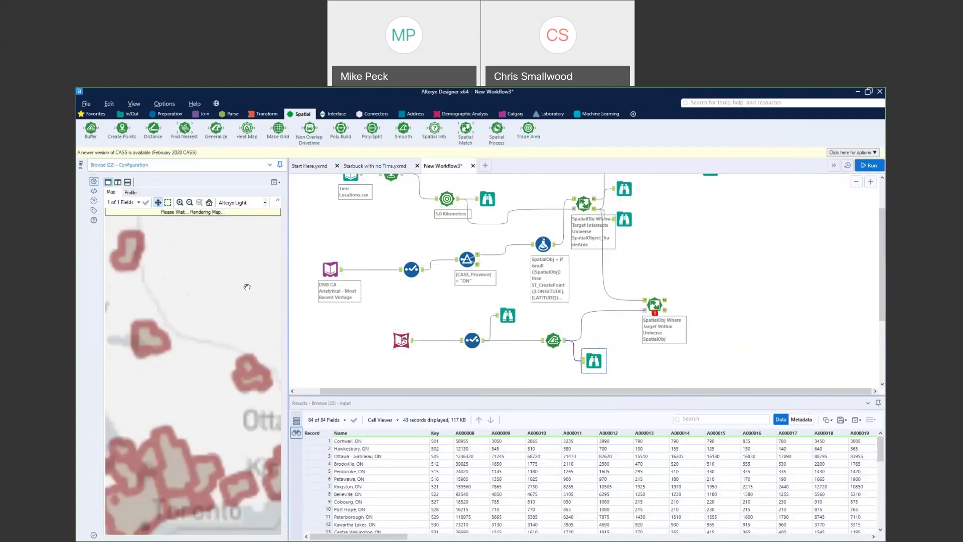
scroll(206, 346, "up", 3)
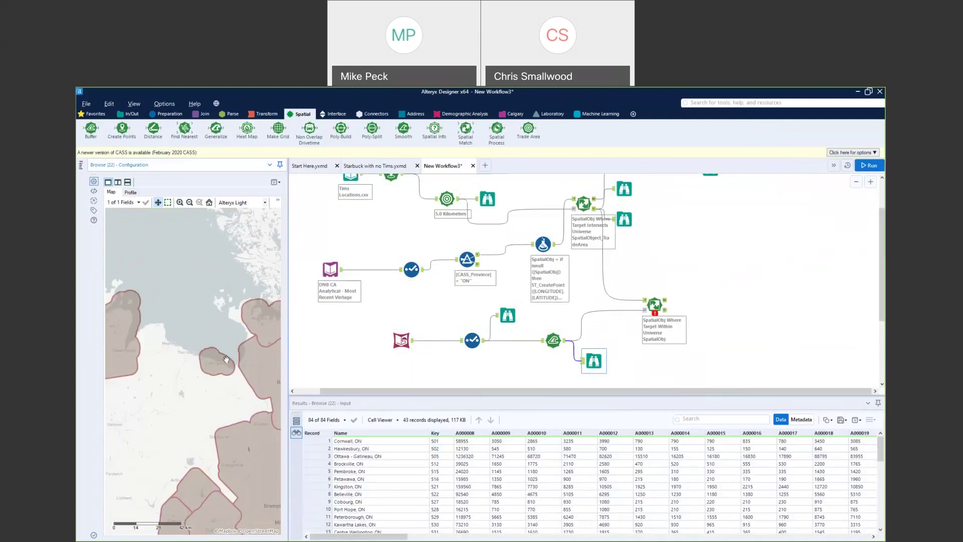
Examine the Allocate Input's available geographies, including federal electoral districts, Barrie's census tracts in Ontario and the census metropolitan areas
left_click(401, 340)
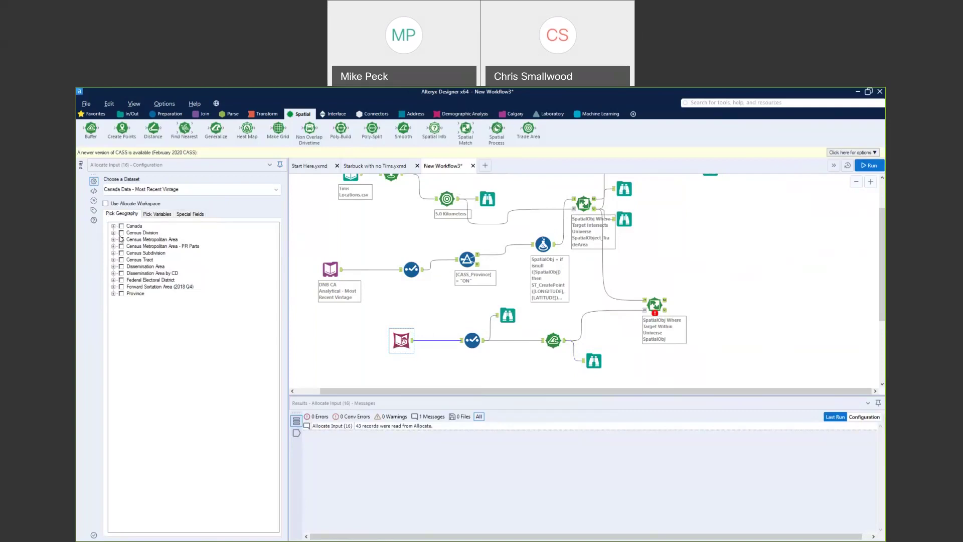
left_click(113, 280)
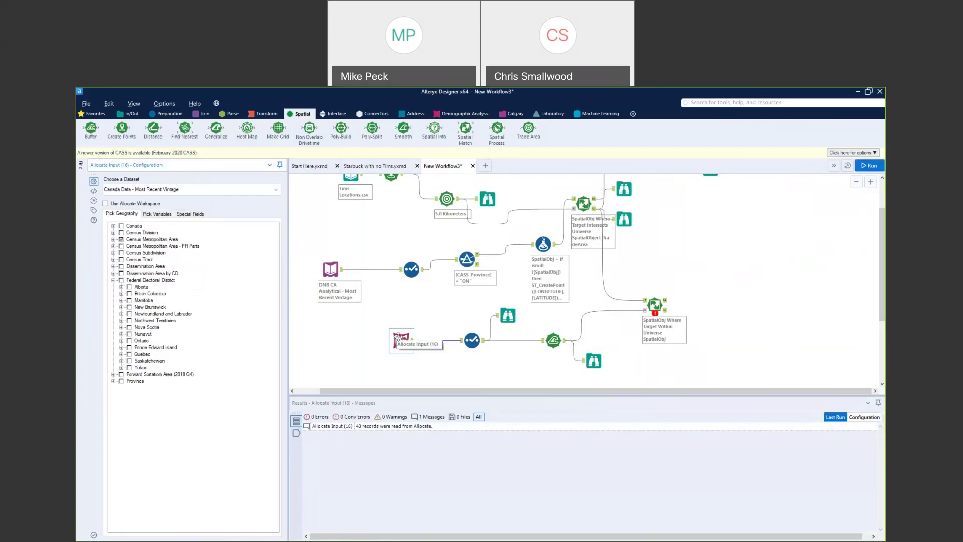
left_click(113, 259)
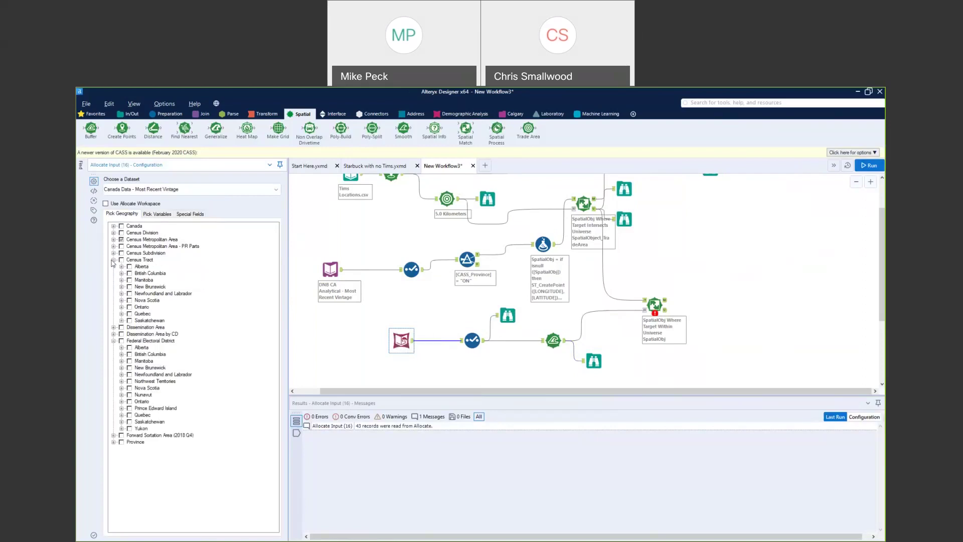
left_click(122, 307)
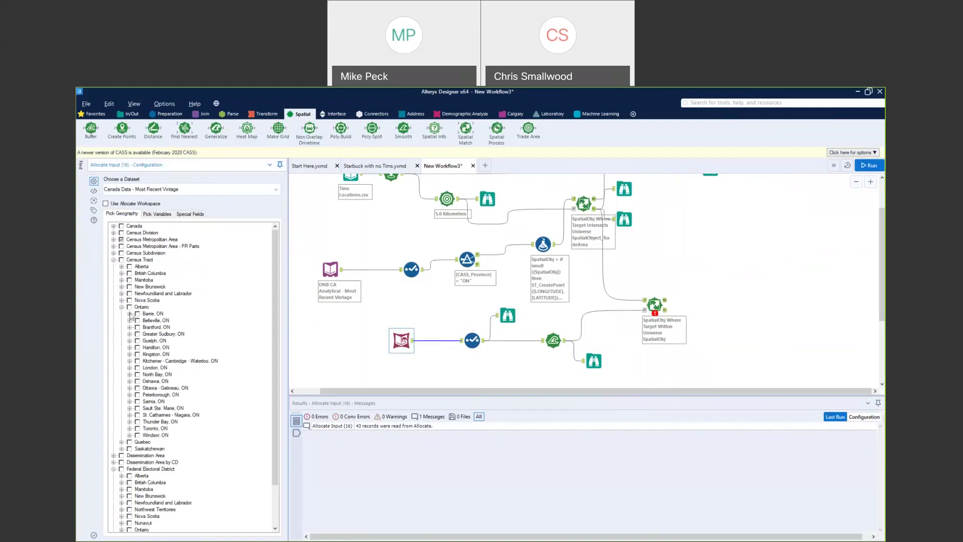
left_click(129, 313)
scroll(165, 396, "up", 3)
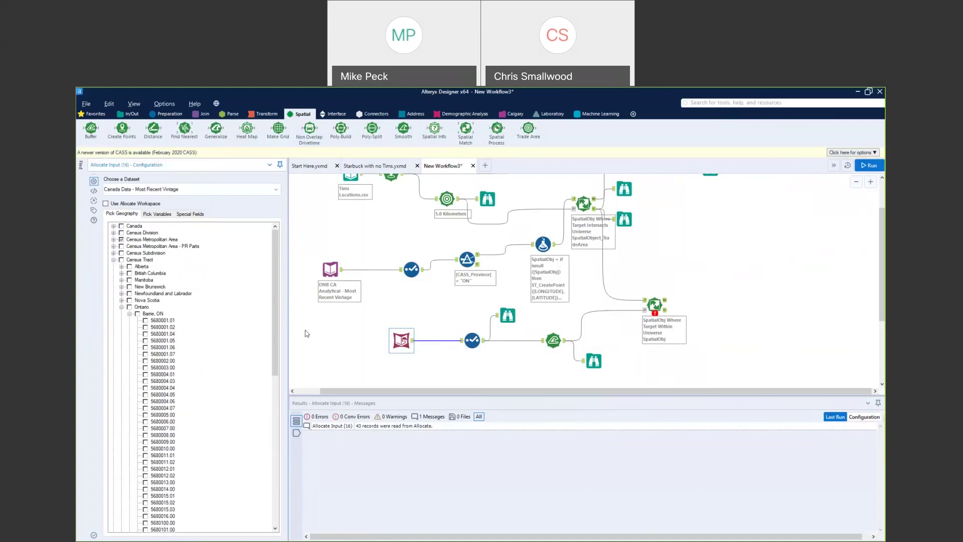
left_click(114, 240)
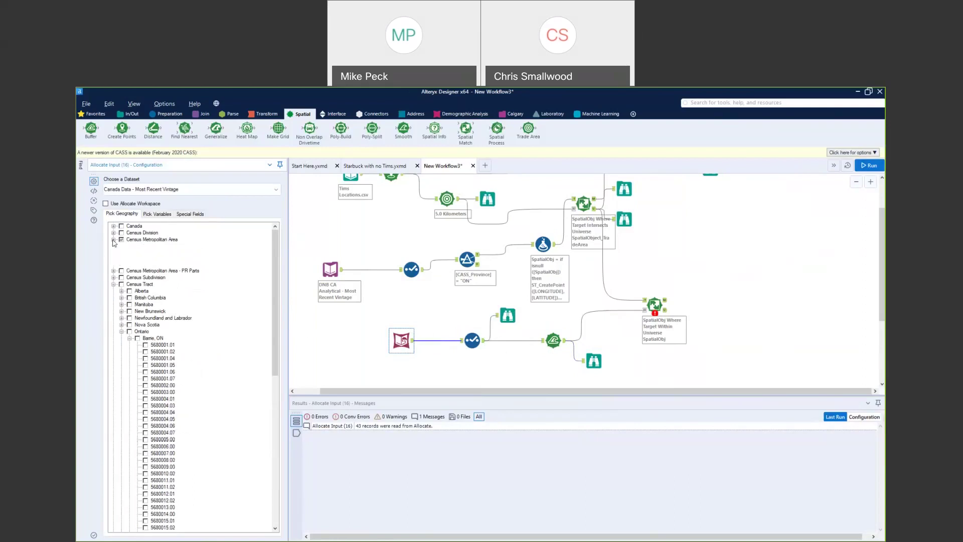
left_click(113, 340)
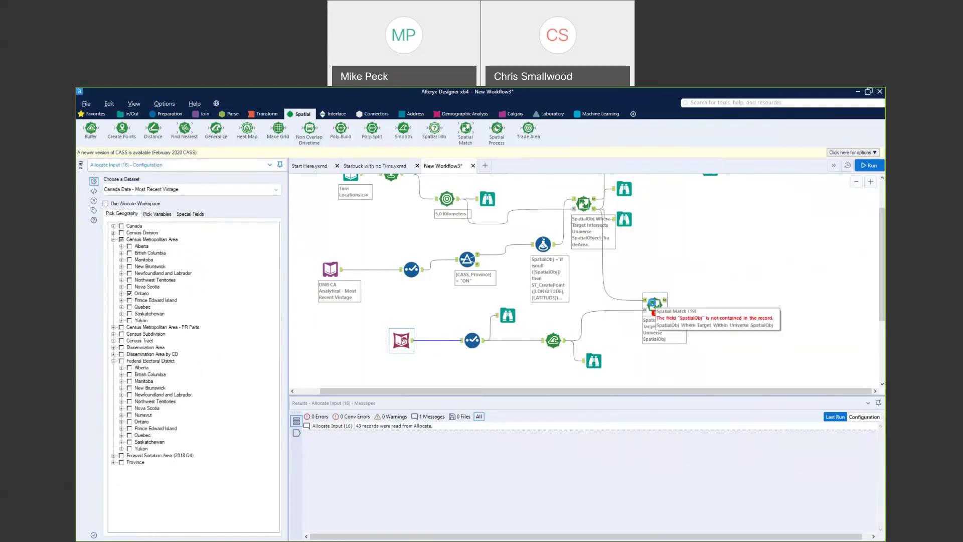
Configure the second Spatial Match with SpatialObj_Buffer as the universe field, keep Where Target Within Universe, and run the workflow
left_click(653, 305)
left_click_drag(289, 241, 446, 251)
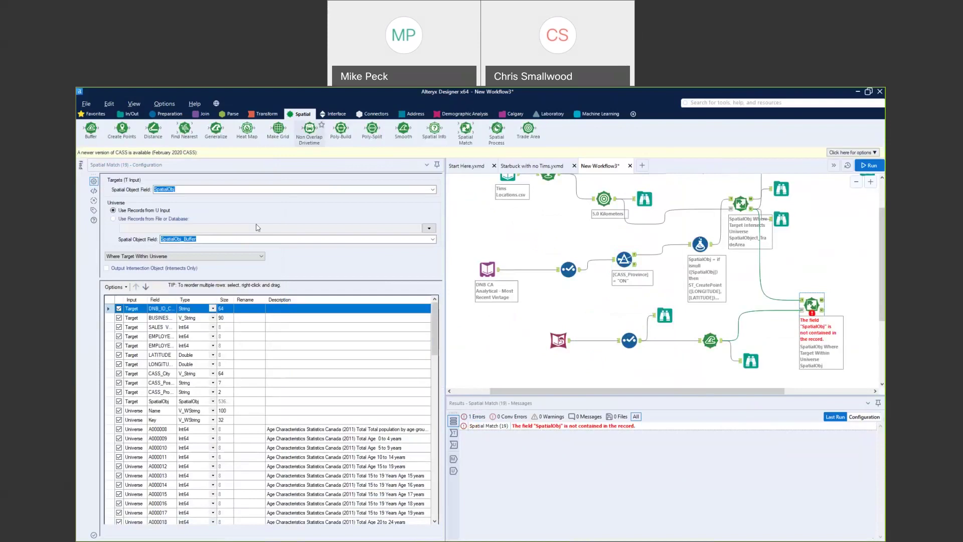
left_click(314, 238)
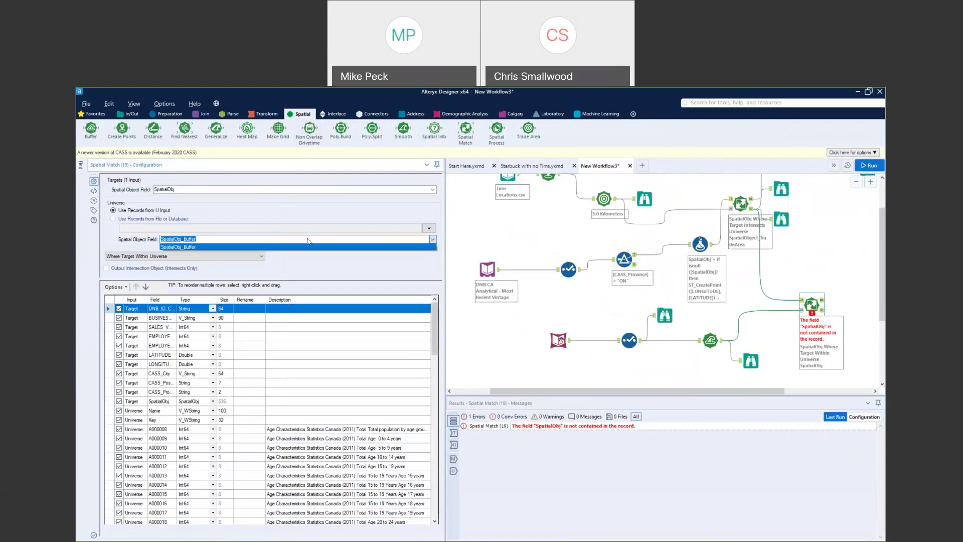
left_click(304, 247)
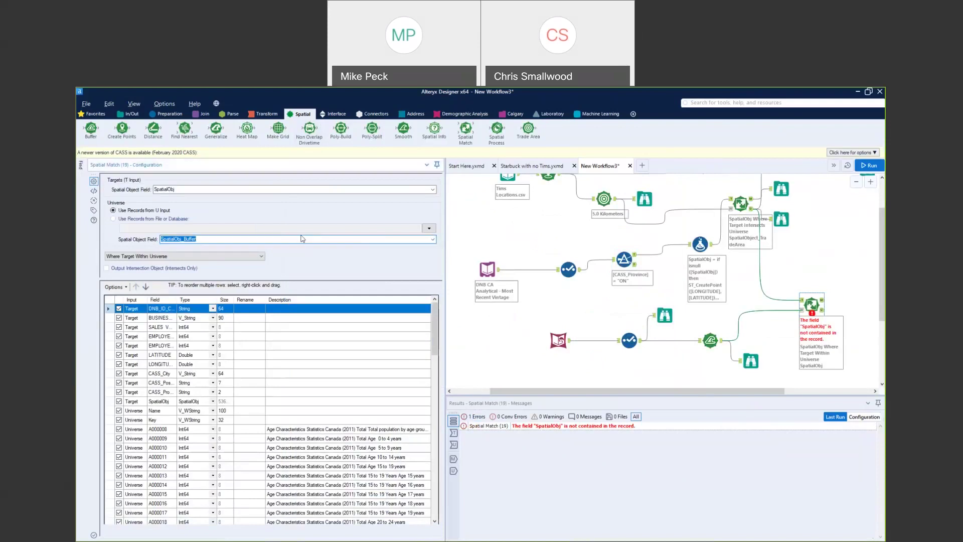
left_click(226, 257)
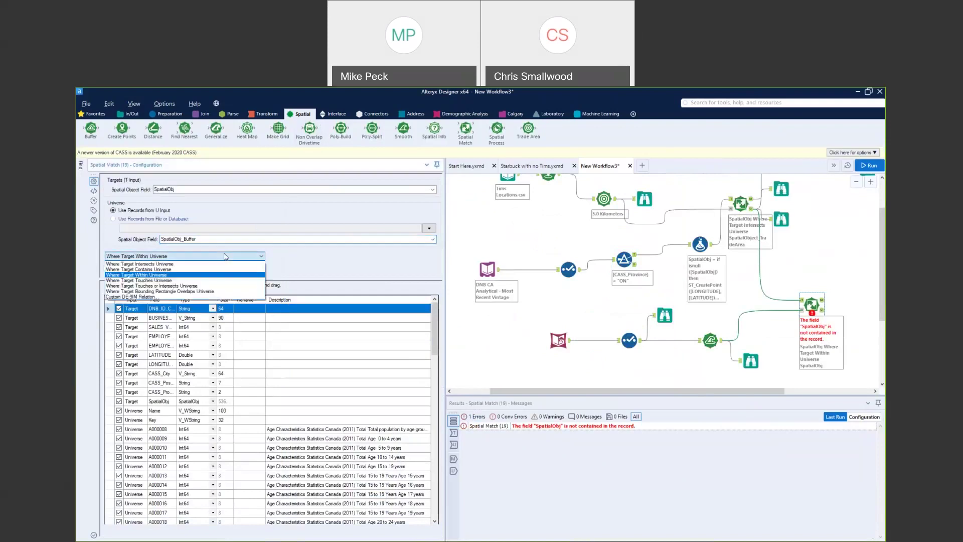
left_click(209, 276)
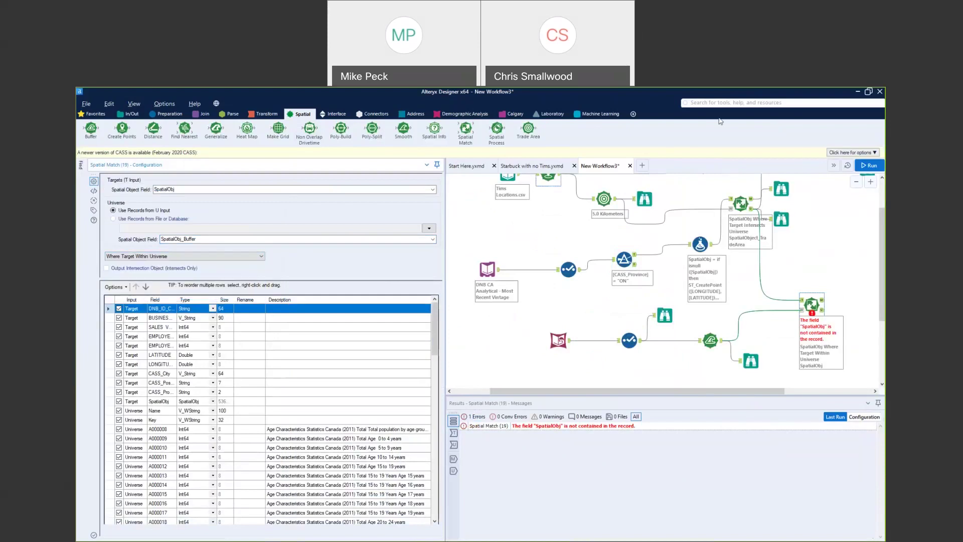
left_click(869, 165)
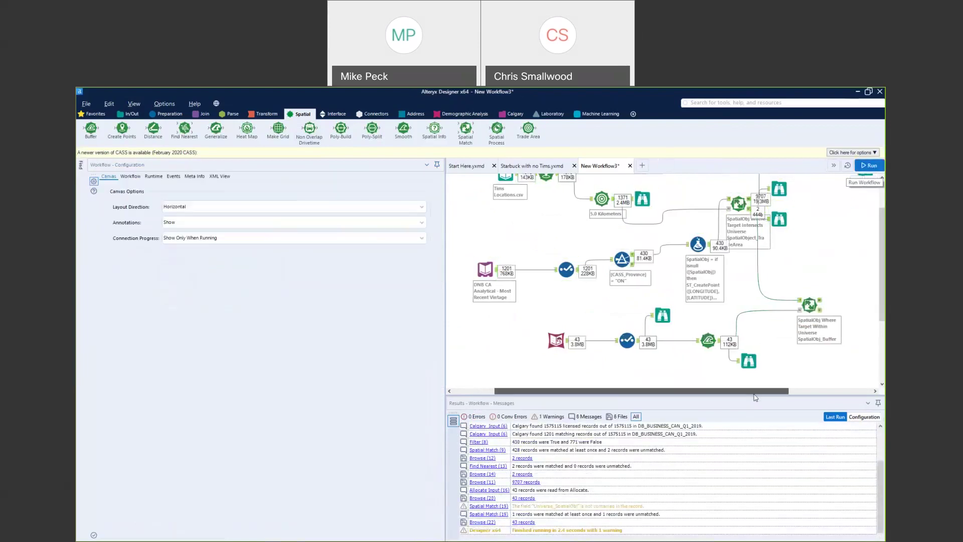
Examine the matched and unmatched Starbucks records from the second Spatial Match, including the appended demographic fields
scroll(770, 376, "right", 3)
left_click(706, 304)
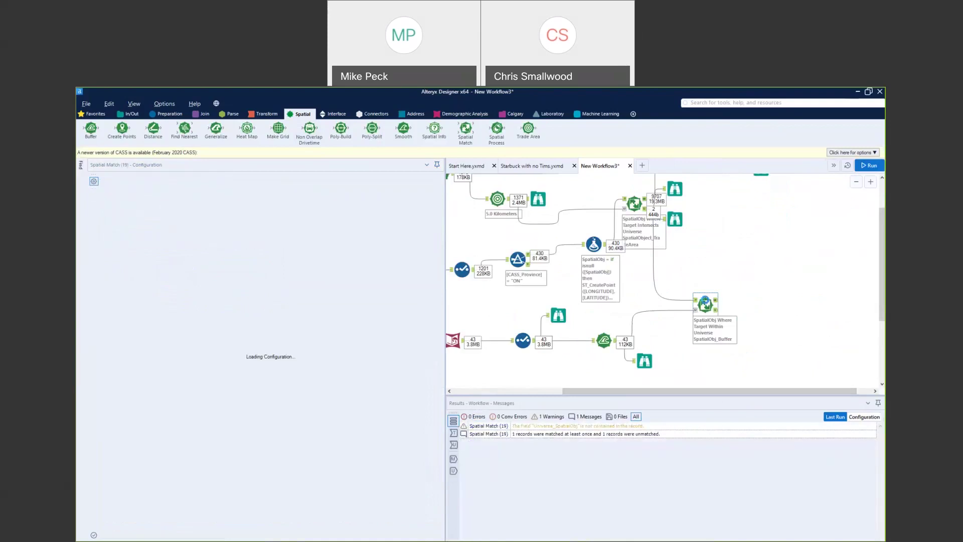
left_click(716, 300)
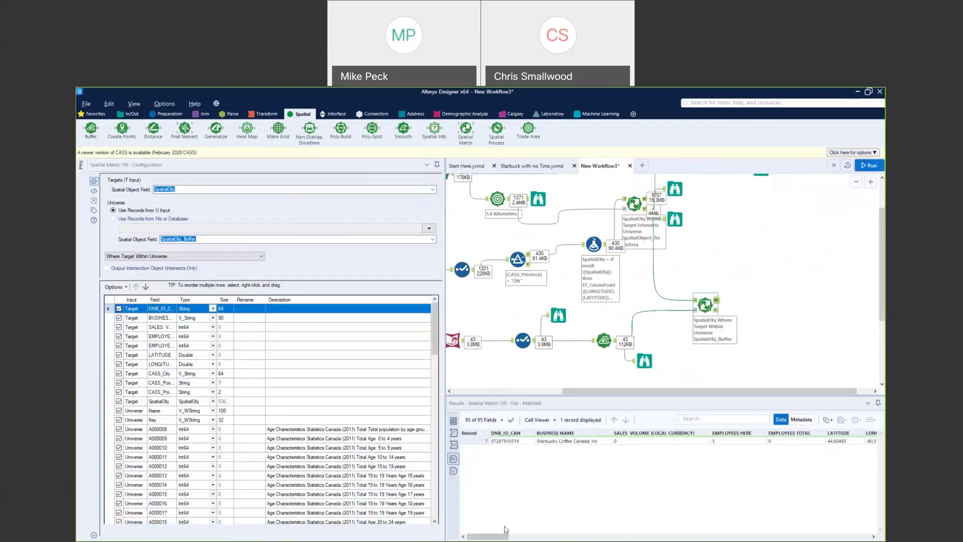
left_click_drag(506, 536, 523, 540)
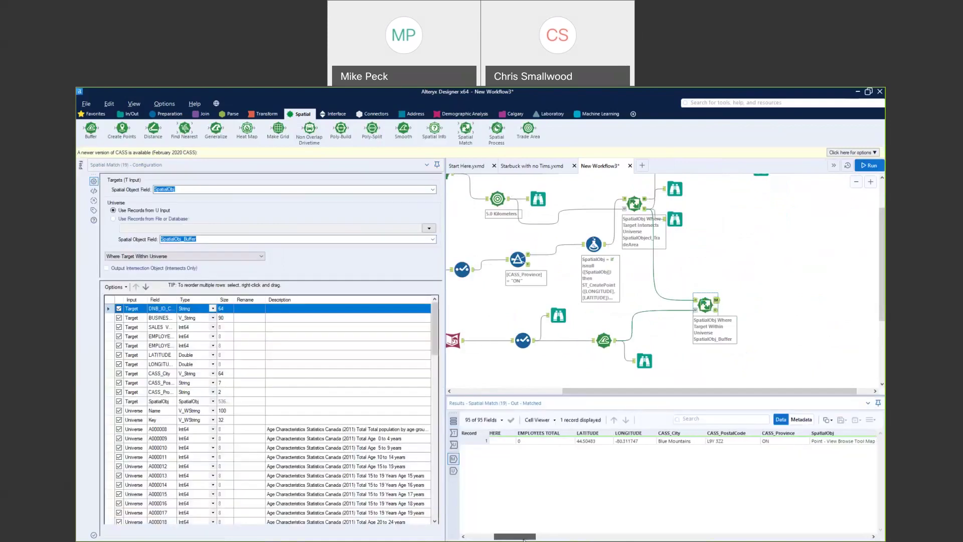
left_click(717, 310)
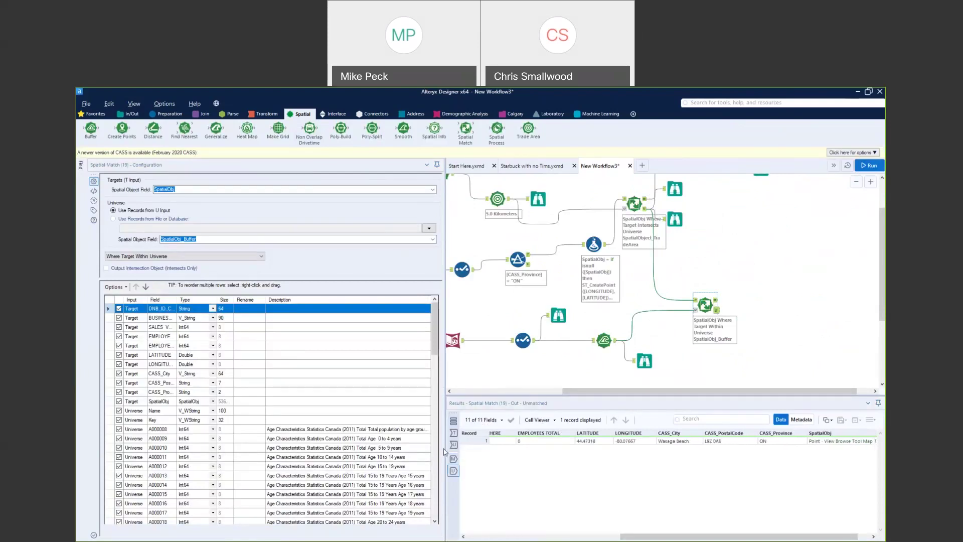
left_click_drag(444, 451, 341, 452)
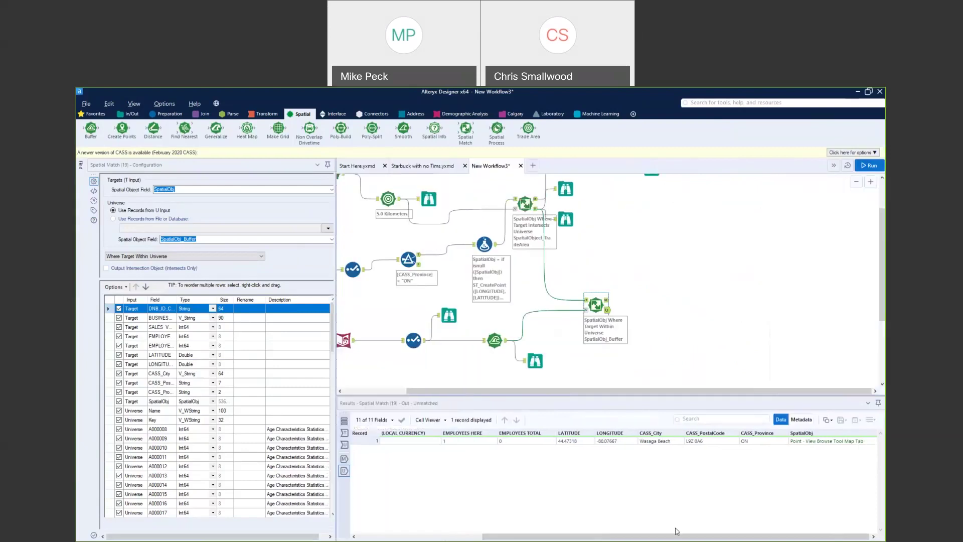
left_click_drag(677, 536, 552, 536)
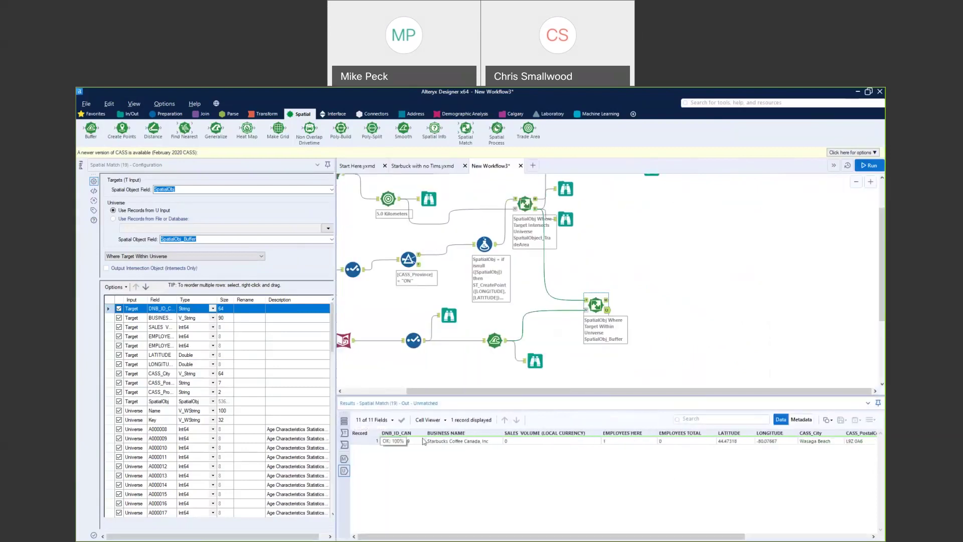
left_click_drag(703, 533, 774, 534)
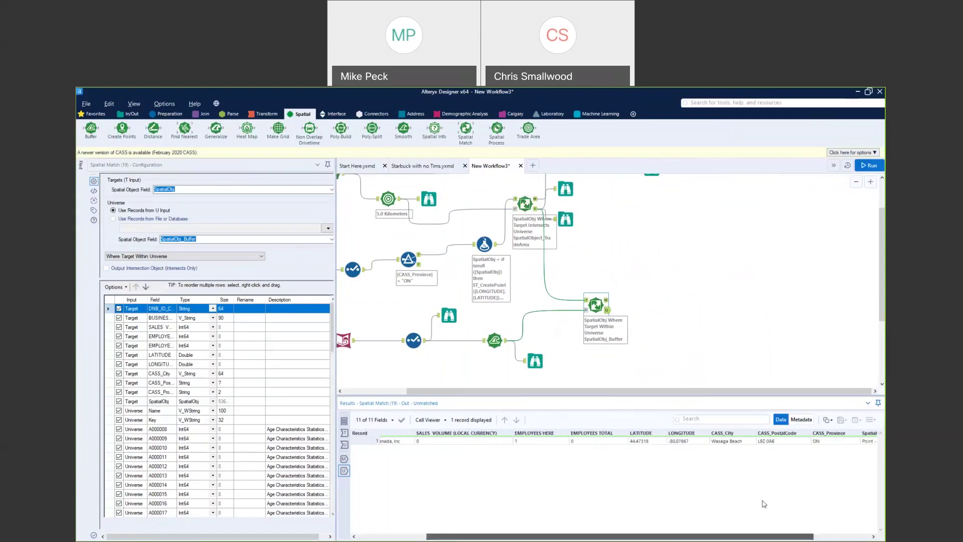
left_click(607, 300)
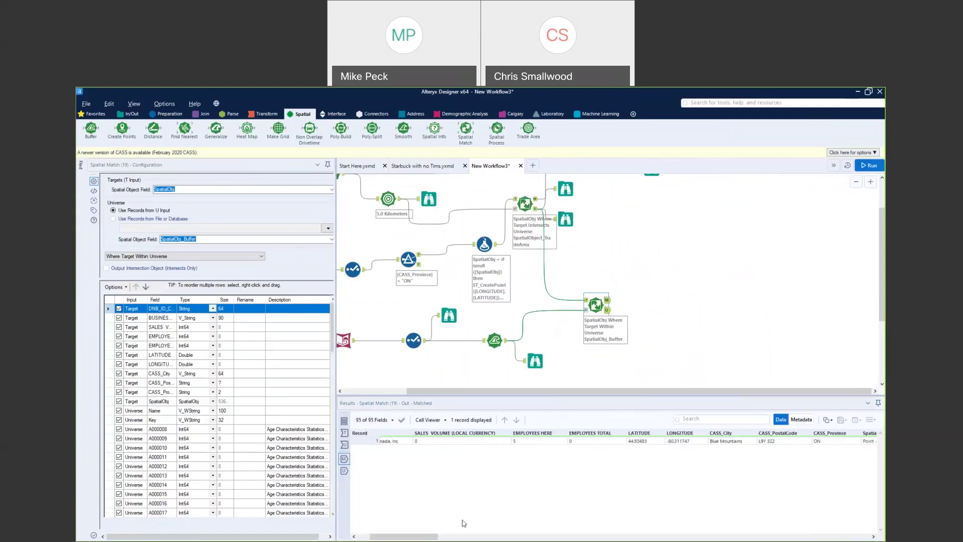
left_click_drag(428, 537, 864, 537)
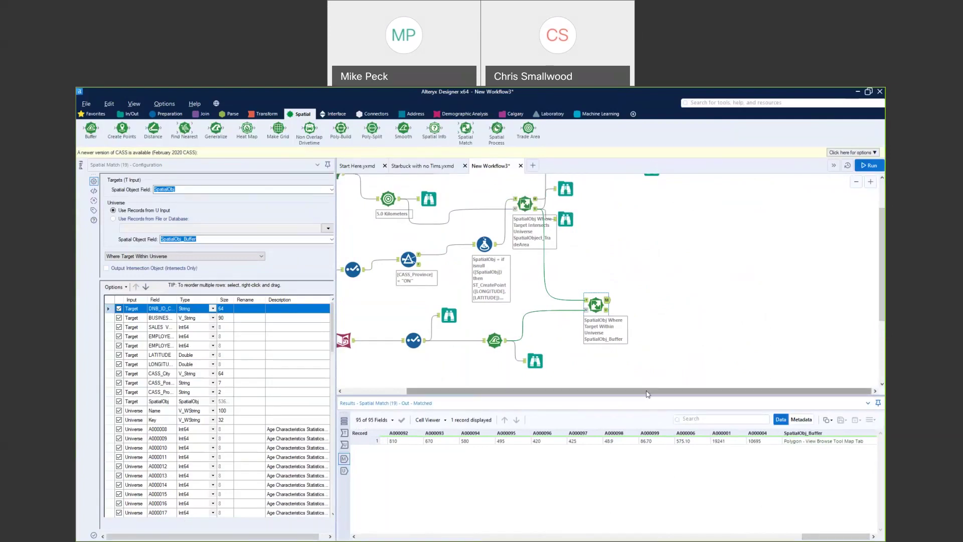
Review the Allocate Input's Ontario census metropolitan areas and its selected Population and Dwelling Counts variables
scroll(708, 391, "left", 3)
scroll(741, 351, "up", 2)
scroll(740, 351, "down", 2)
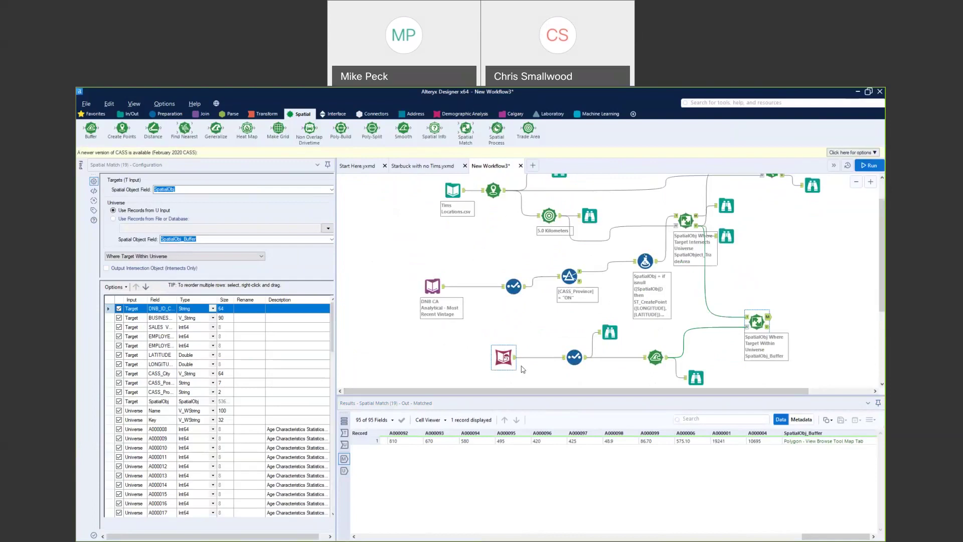
left_click(505, 362)
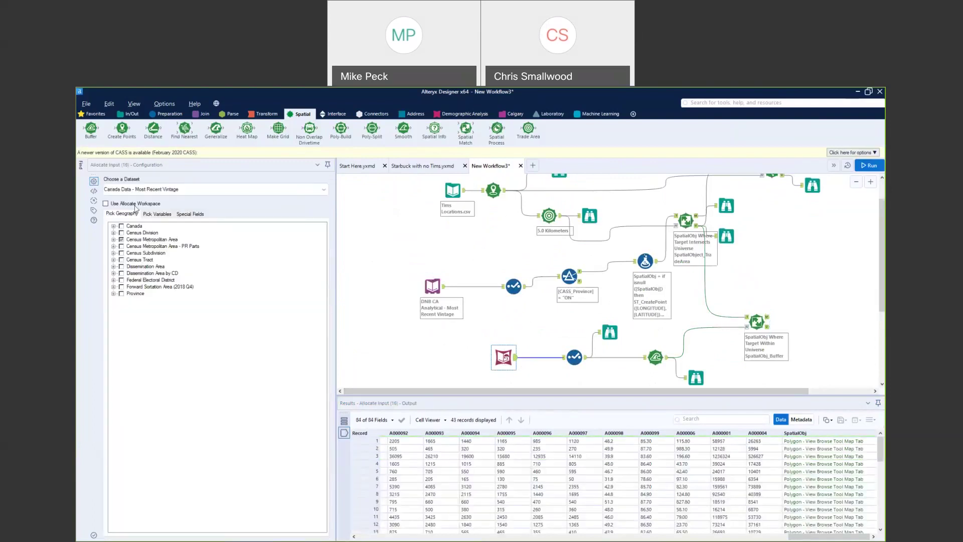
left_click(114, 240)
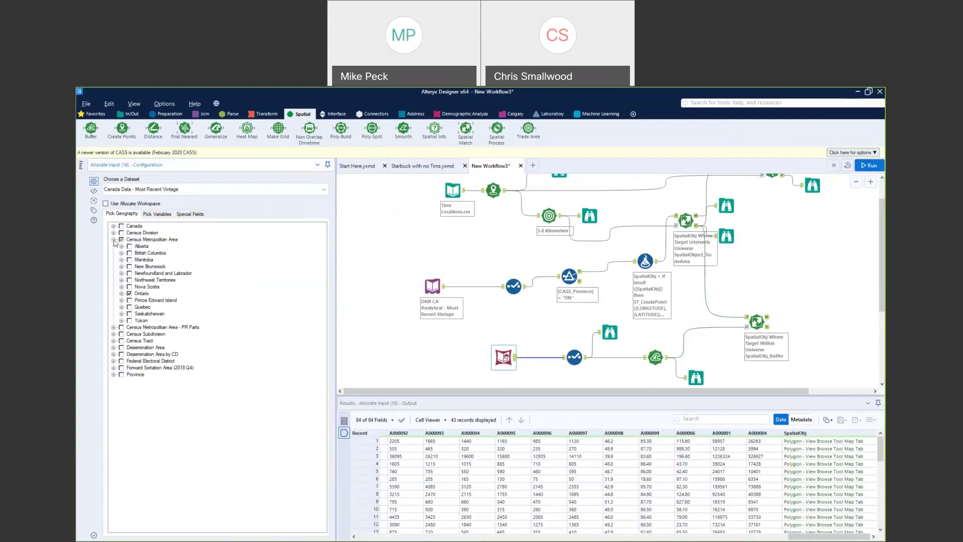
left_click(121, 294)
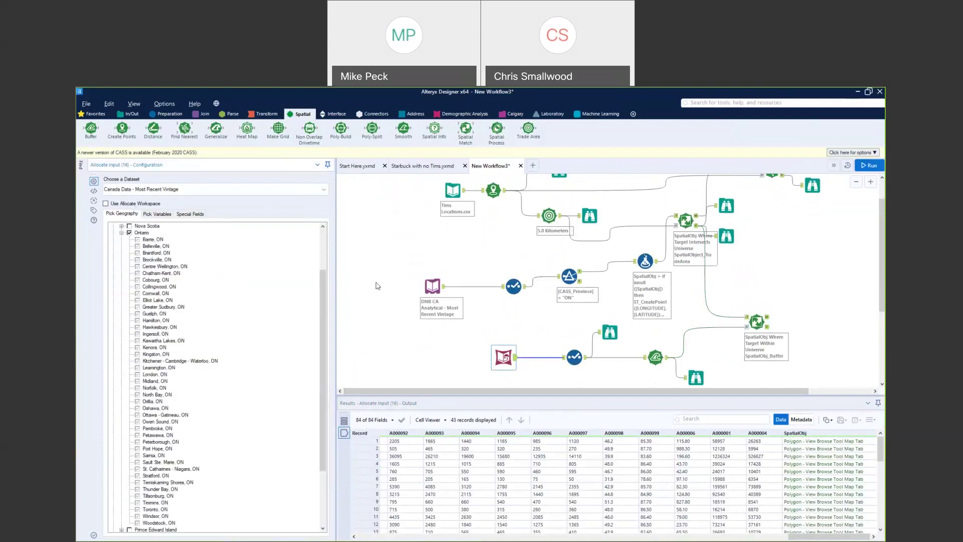
left_click(170, 215)
left_click(111, 271)
left_click(119, 278)
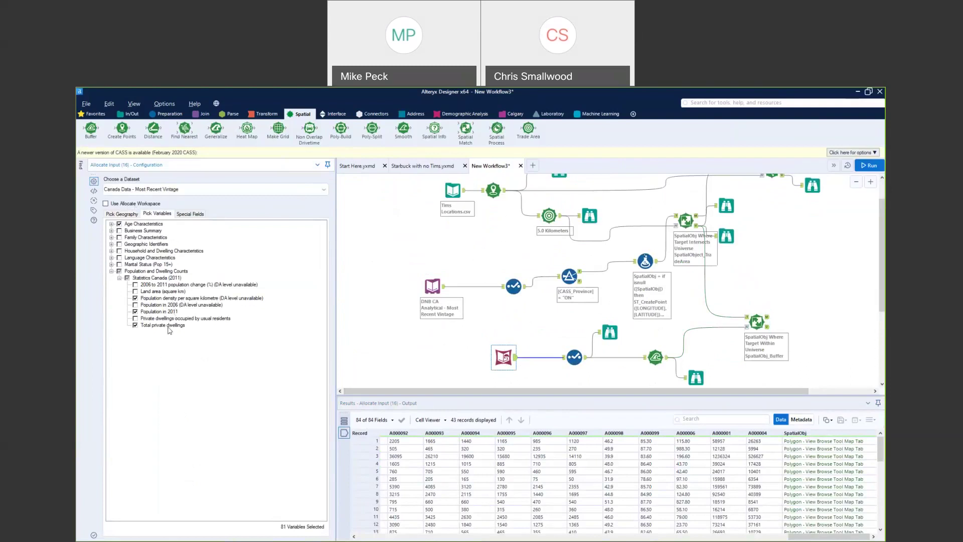
Compare the Starbucks records outside the Tims trade areas with the second Spatial Match's matched output
left_click_drag(641, 392, 724, 391)
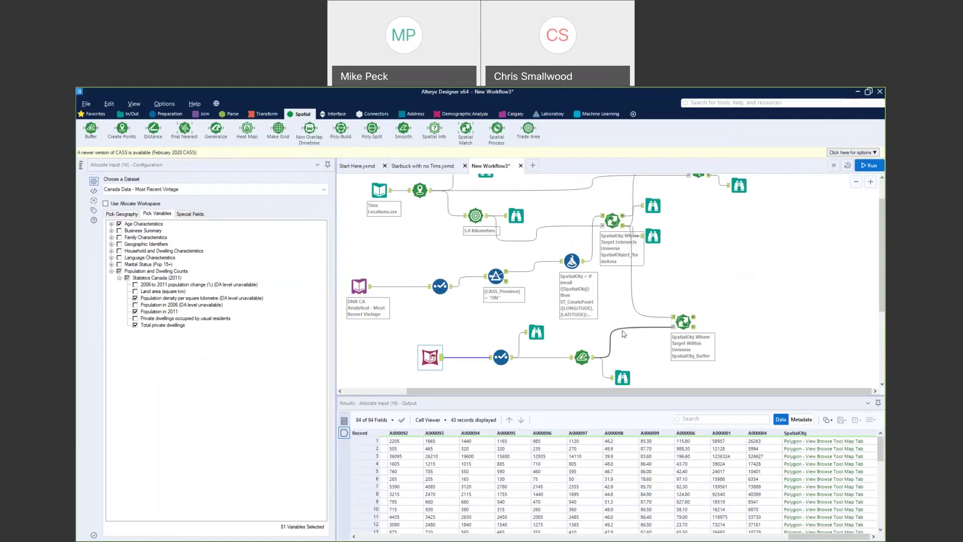
left_click(653, 236)
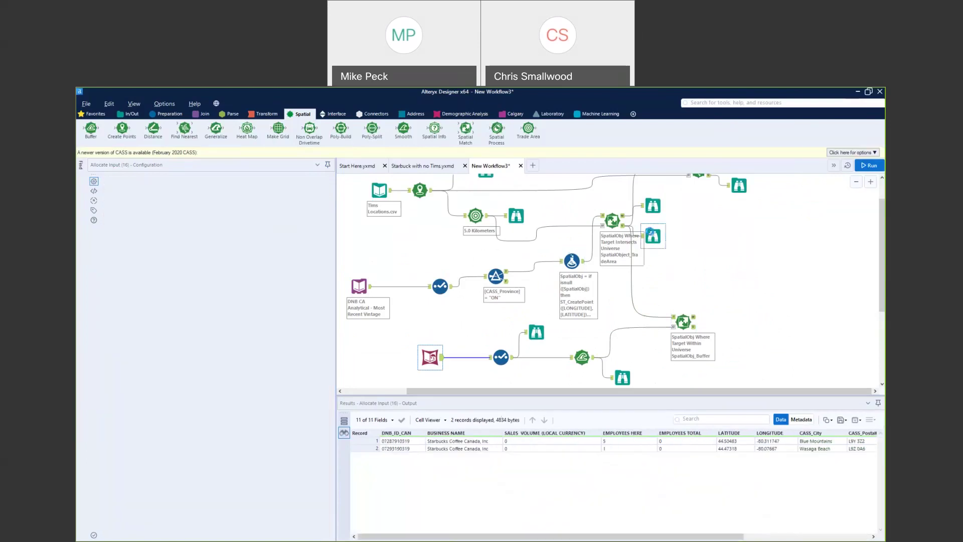
left_click(684, 322)
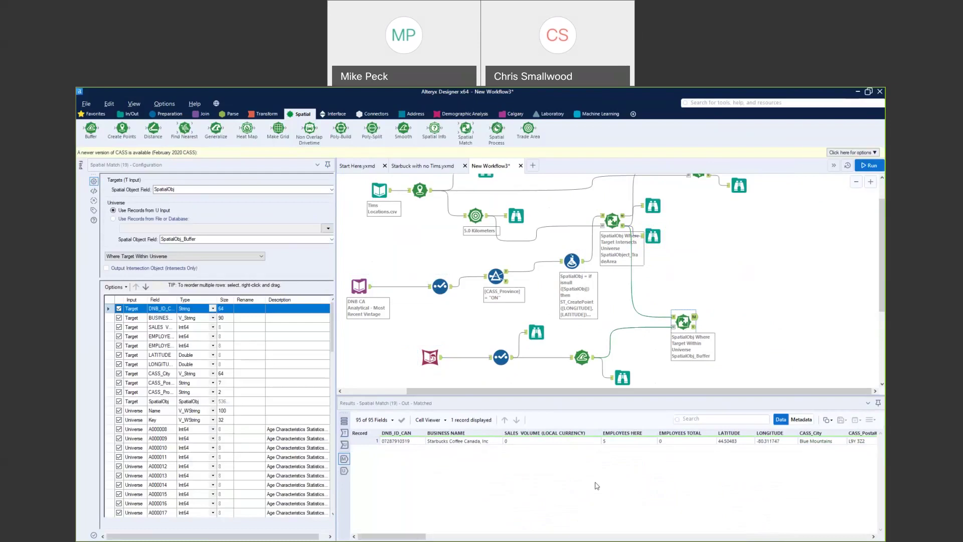
mouse_move(416, 535)
left_mouse_down()
mouse_move(529, 540)
mouse_move(414, 534)
left_mouse_up()
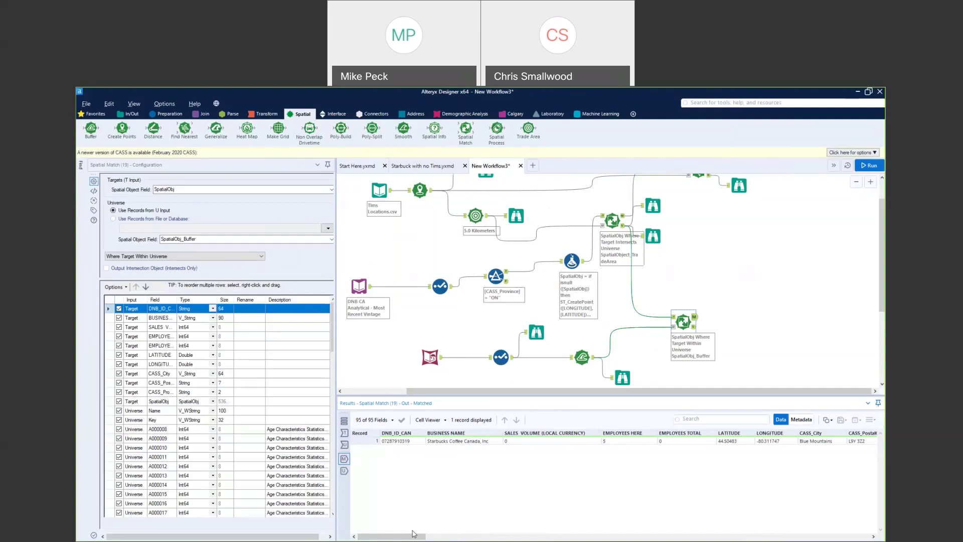
Switch the Tims Trade Area units to Drivetime Minutes
scroll(607, 281, "up", 1)
scroll(607, 281, "left", 2)
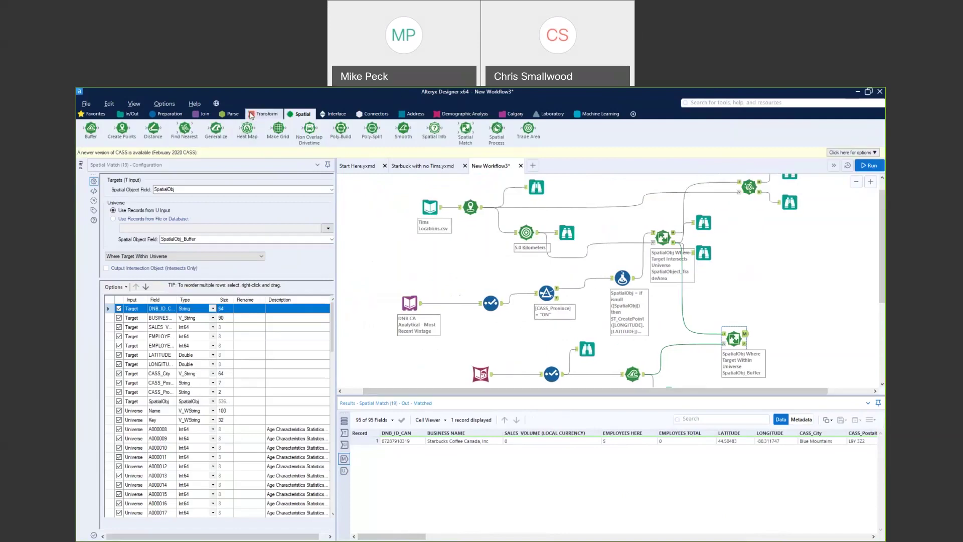
left_click_drag(497, 129, 471, 207)
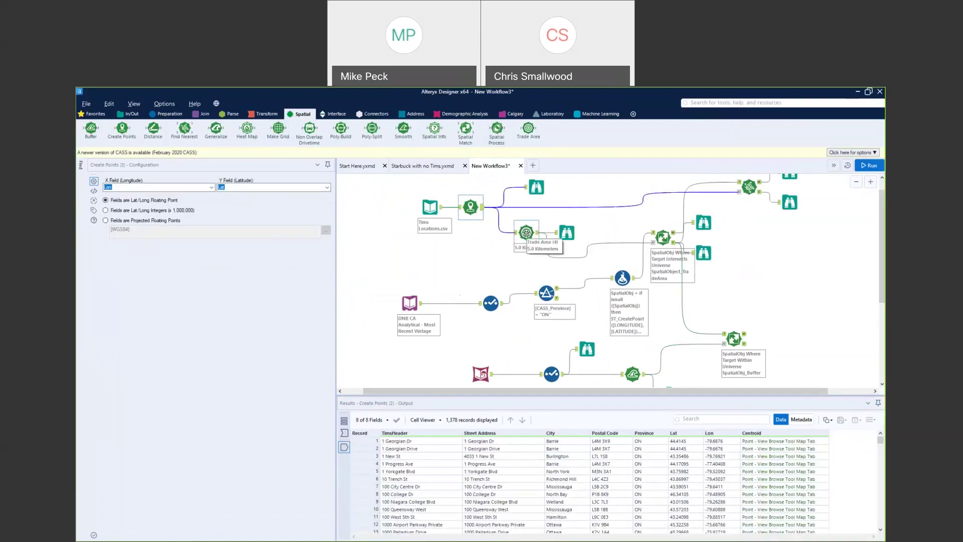
left_click(526, 233)
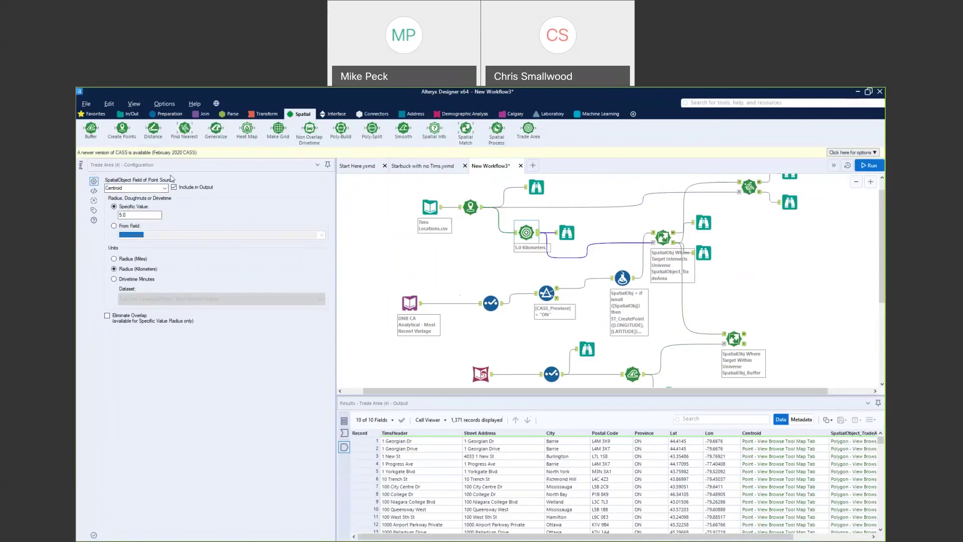
left_click(114, 279)
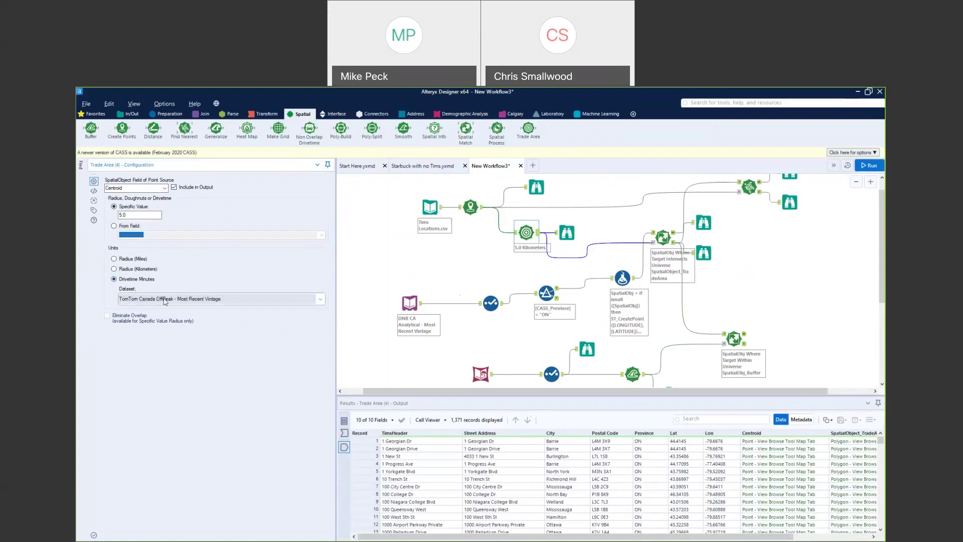
Review the drivetime datasets available for the Tims Trade Area and the base maps offered for its output map
left_click(165, 301)
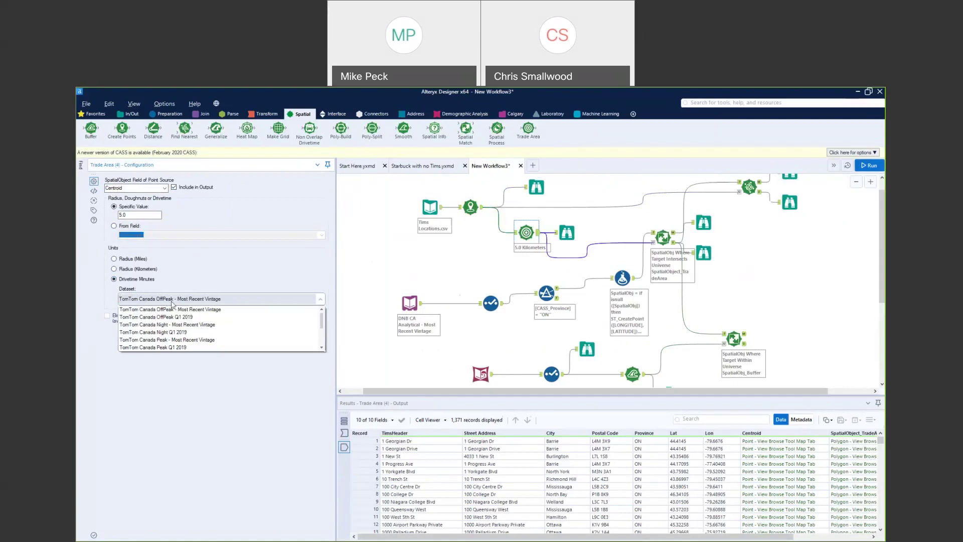
left_click(565, 232)
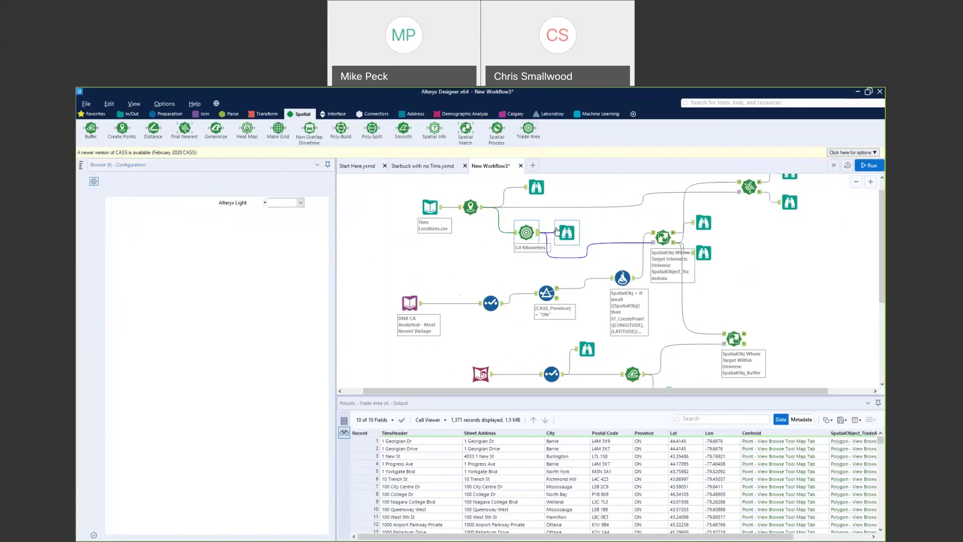
left_click(302, 202)
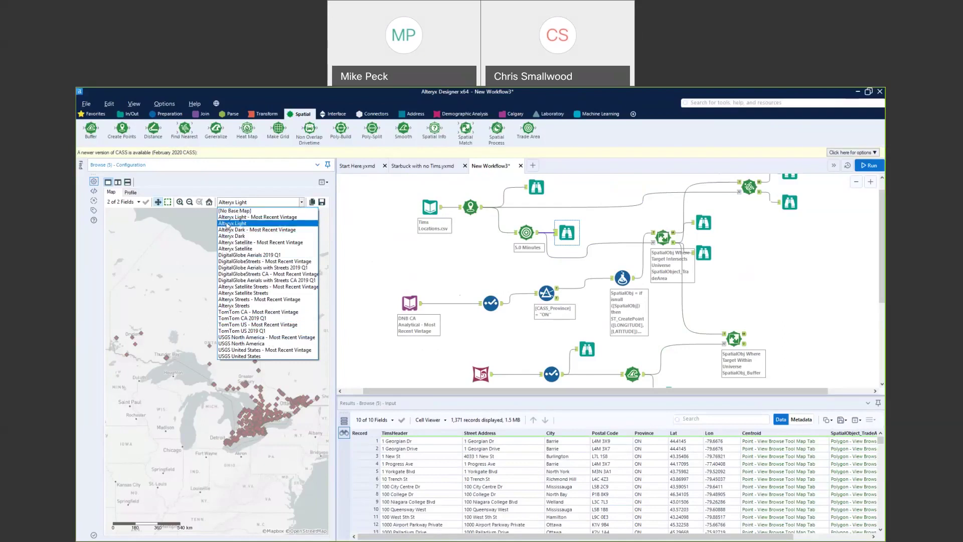
left_click(365, 220)
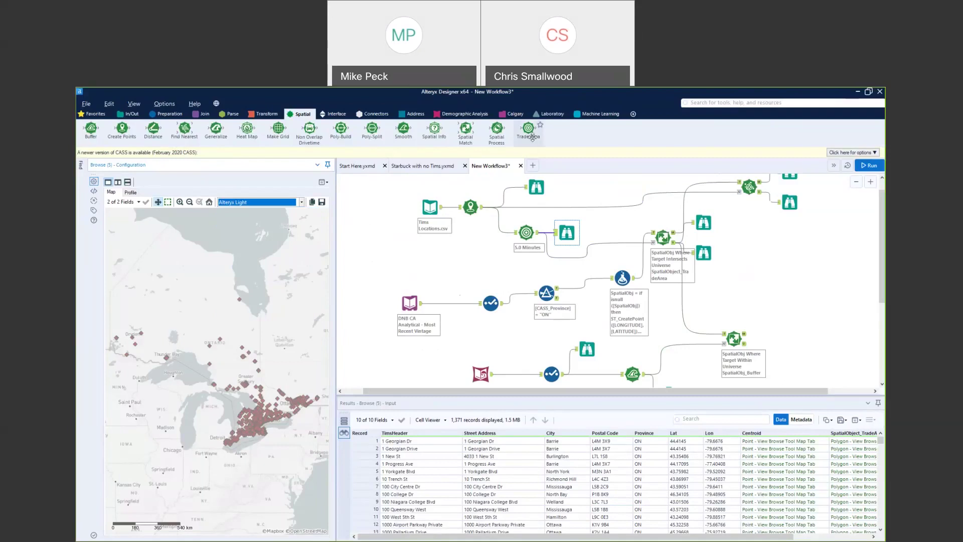
Review the Calgary Input's Starbucks query and the tools in the Join, Address, Demographic Analysis and Spatial categories
left_click(411, 302)
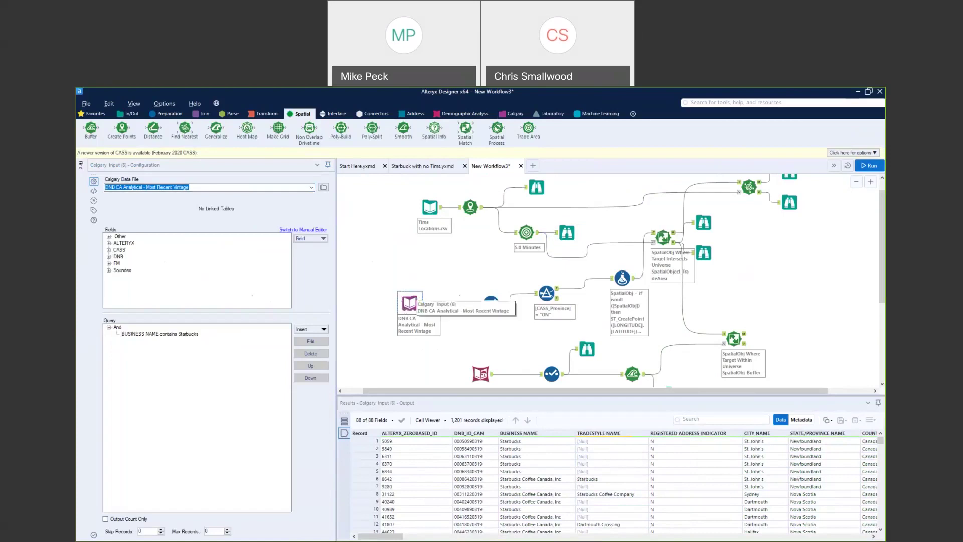
left_click(205, 114)
mouse_move(152, 133)
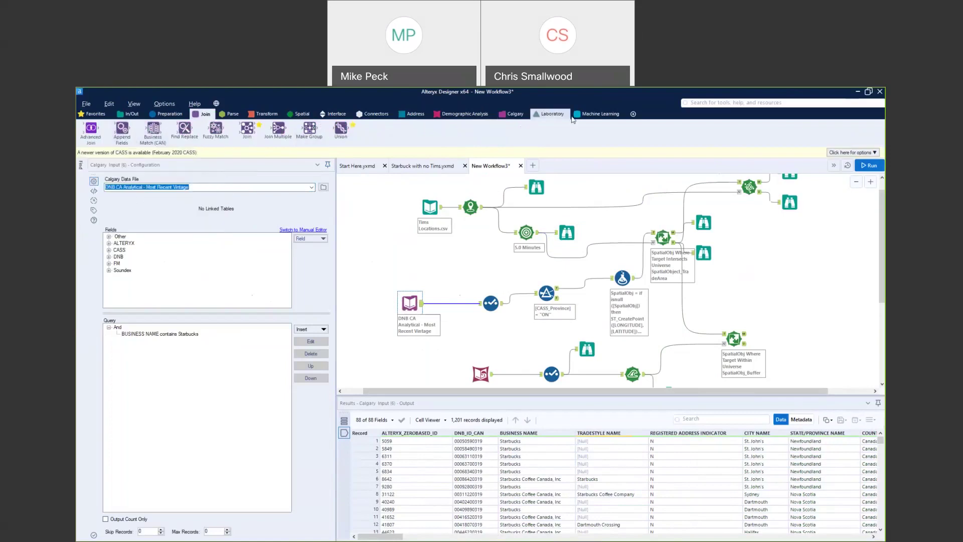
left_click(416, 114)
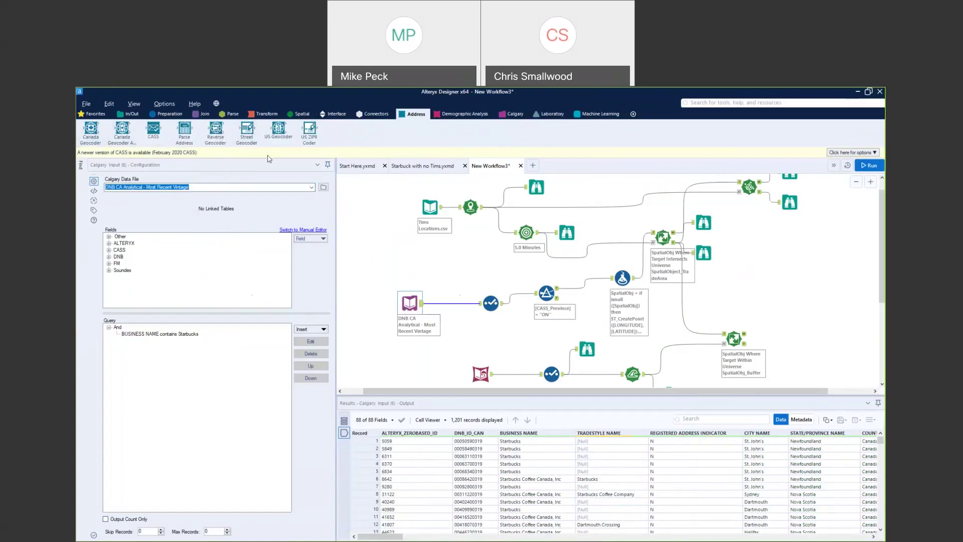
left_click(477, 116)
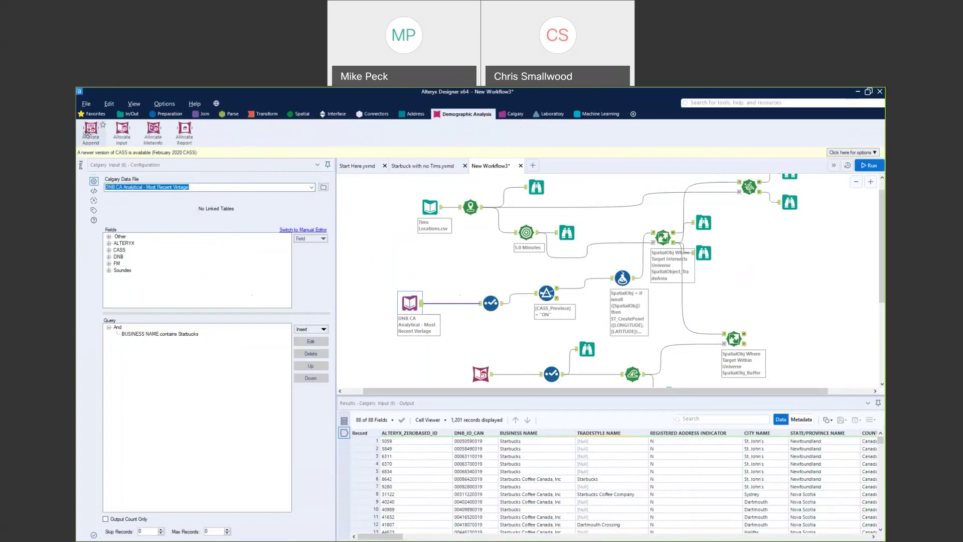
left_click_drag(102, 137, 476, 373)
left_click(300, 113)
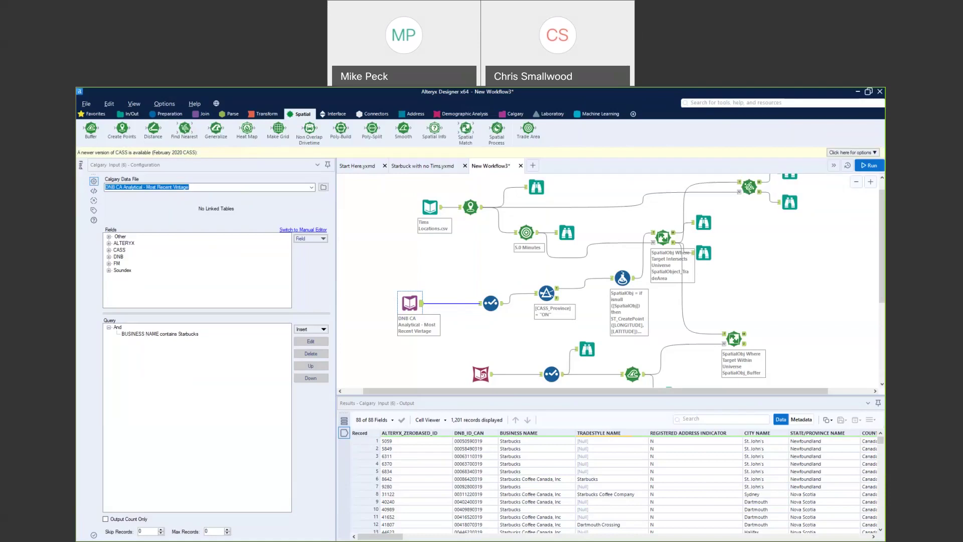
Examine the second Spatial Match's matched record across to its SpatialObj_Buffer field, and switch to the Support Resources slide in the presentation
left_click_drag(490, 394, 525, 394)
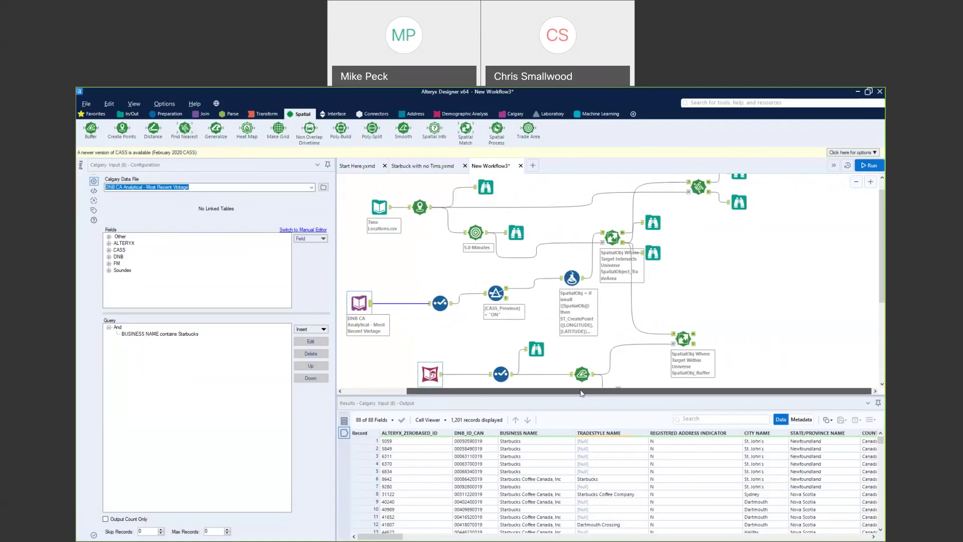
scroll(536, 324, "up", 1)
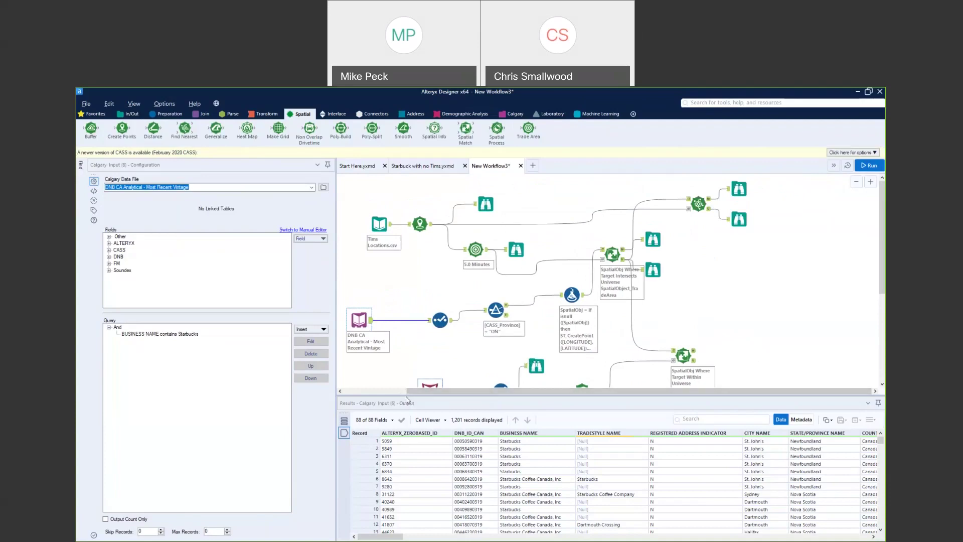
left_click_drag(403, 476, 402, 477)
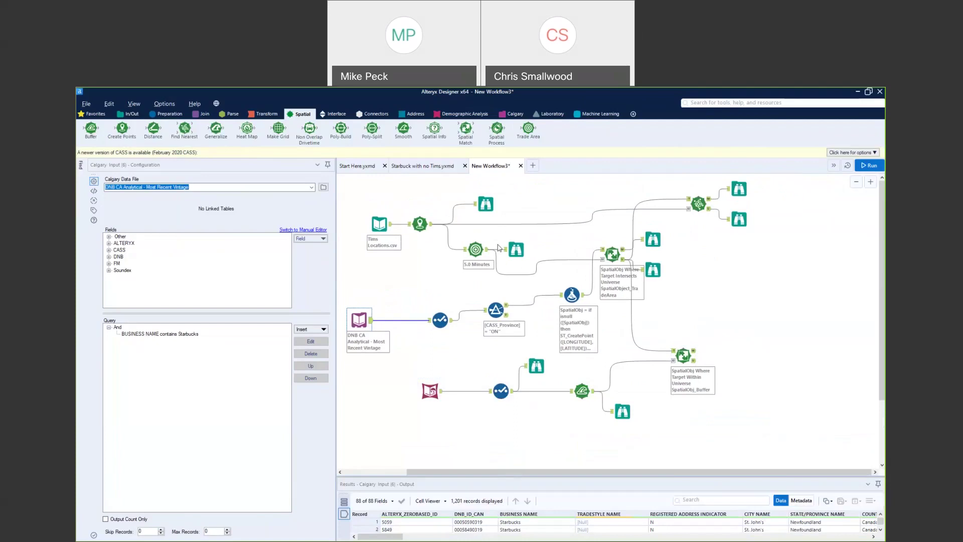
left_click(683, 356)
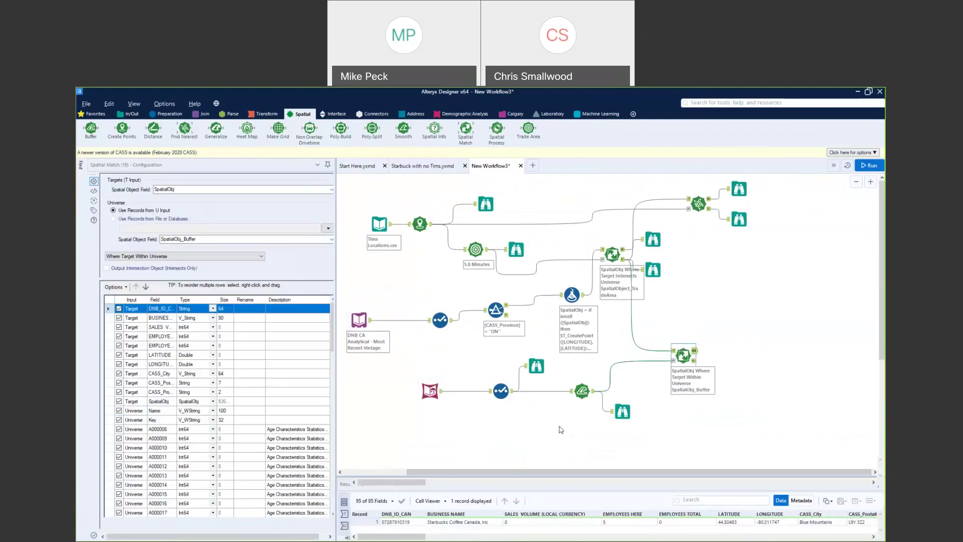
left_click_drag(407, 537, 855, 538)
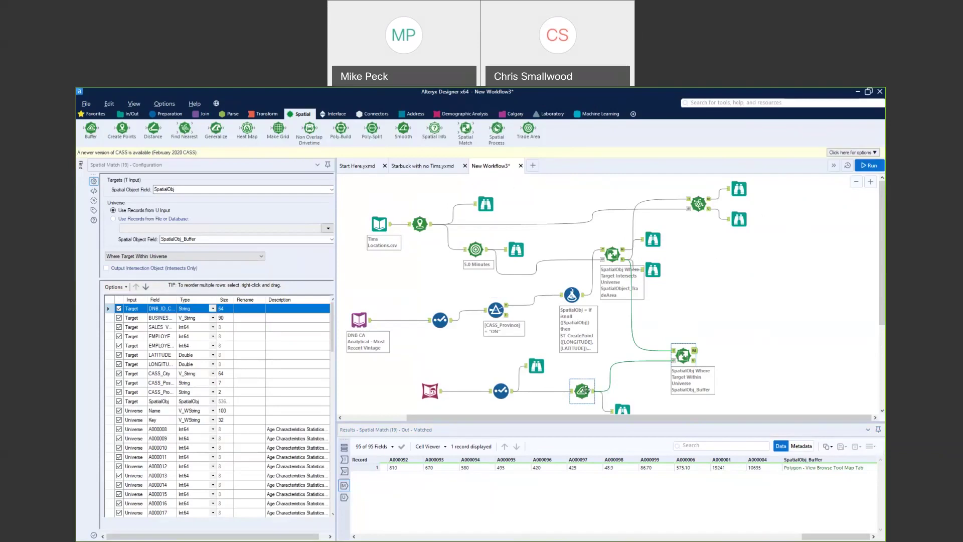
left_click(582, 391)
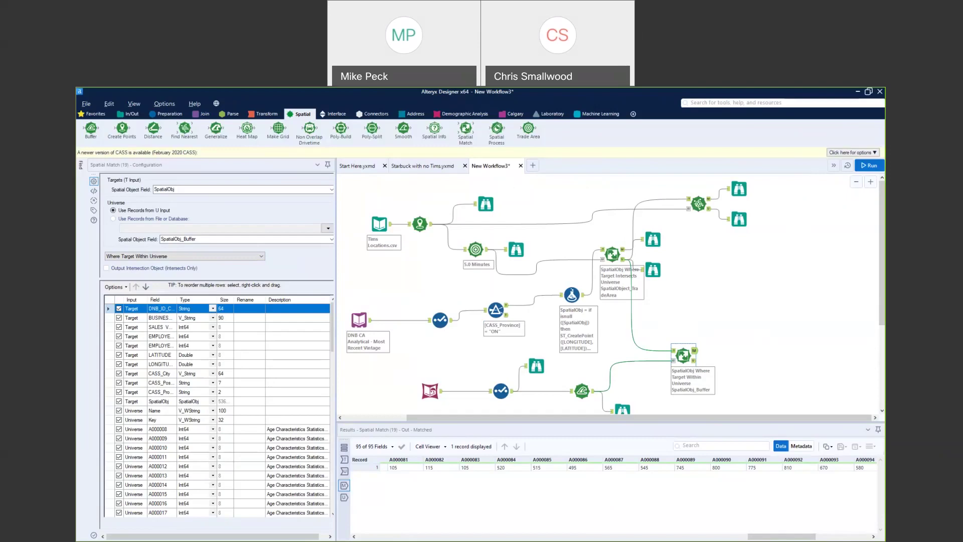
key("alt+Tab")
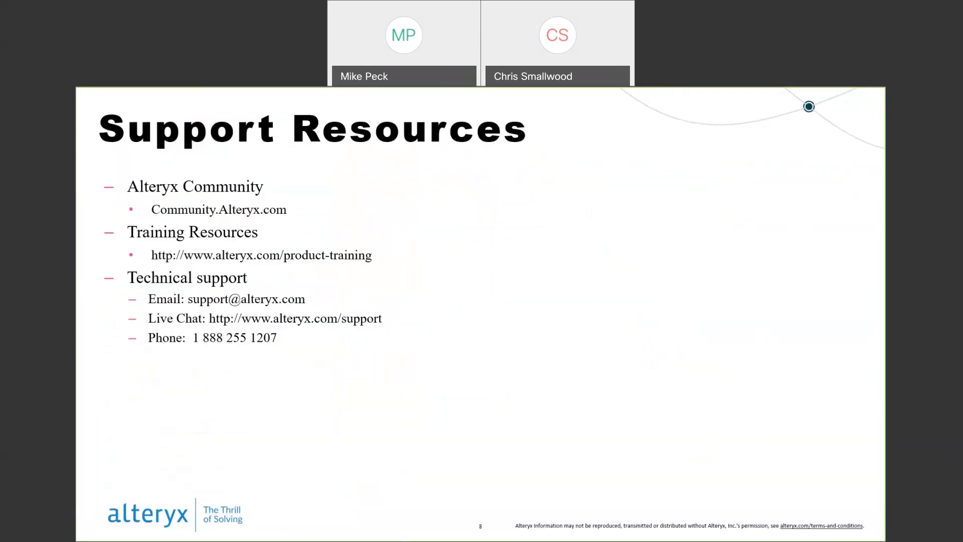